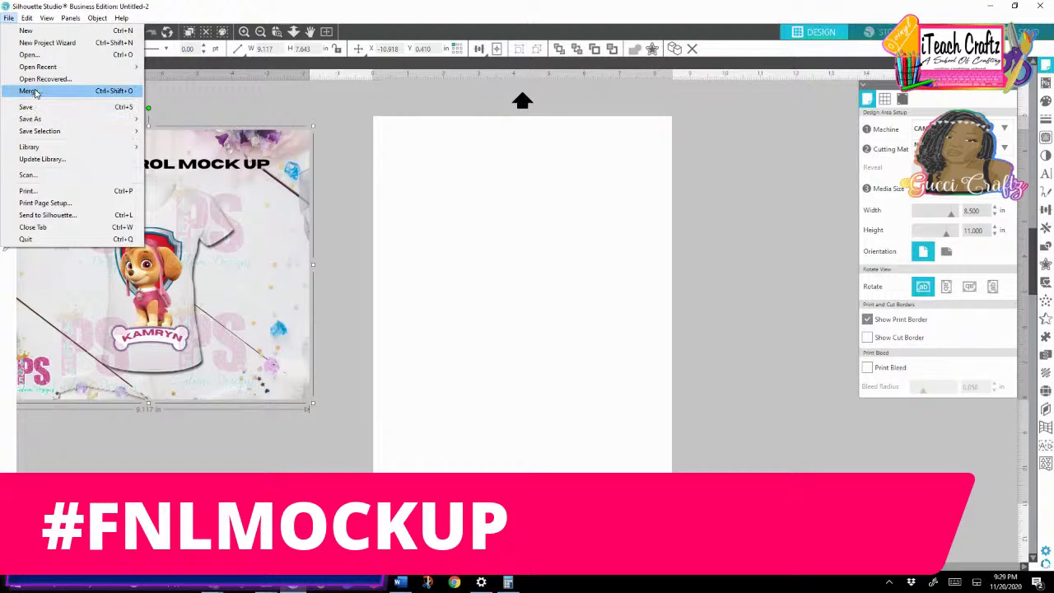
Step: Merge the BLANK MASK MOCK UOP image from the Documents folder into the design
left_click(31, 91)
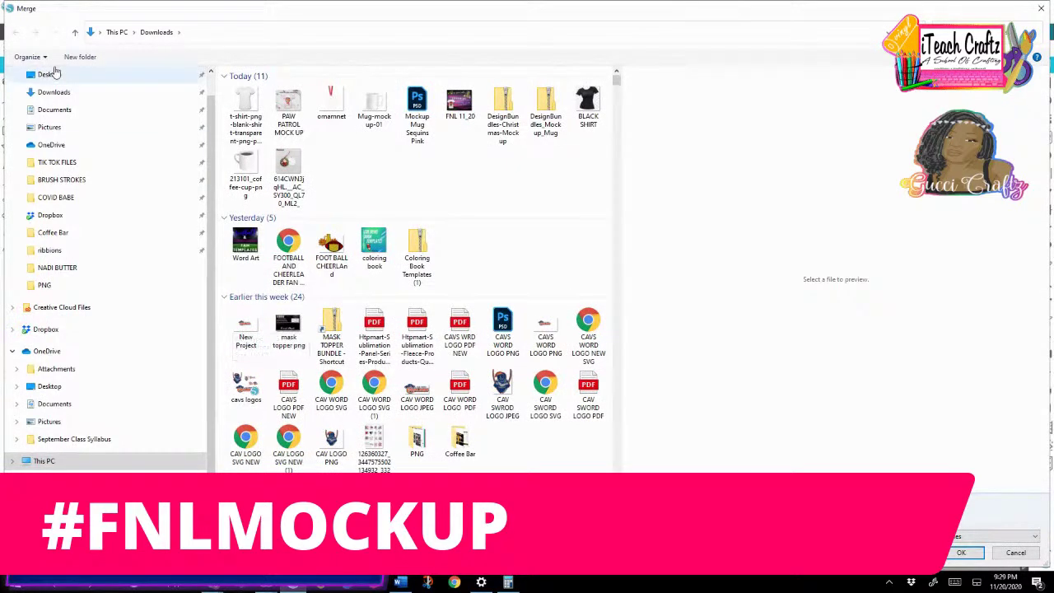
left_click(42, 110)
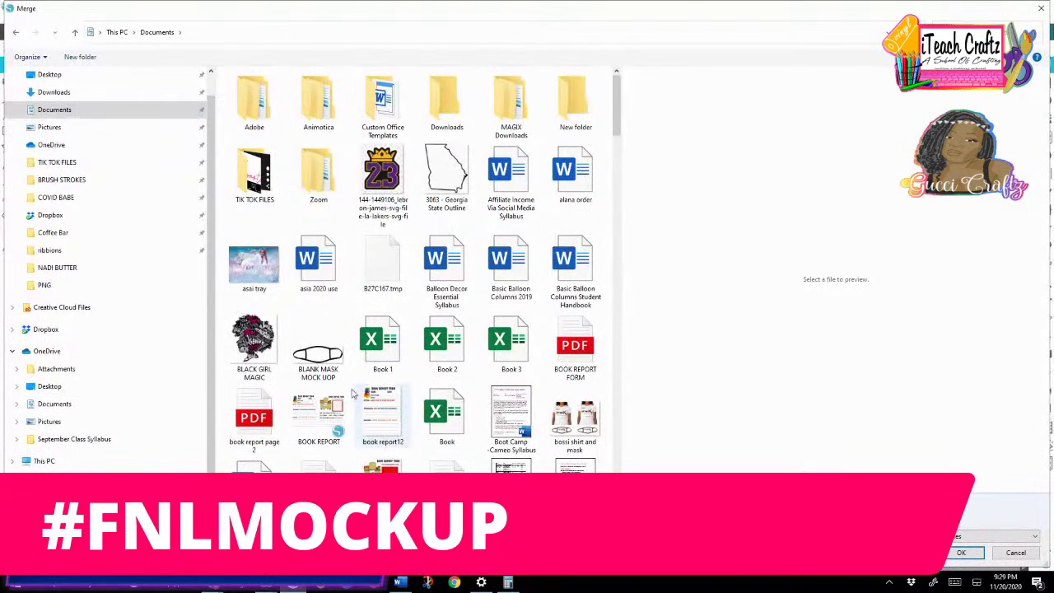
left_click(318, 350)
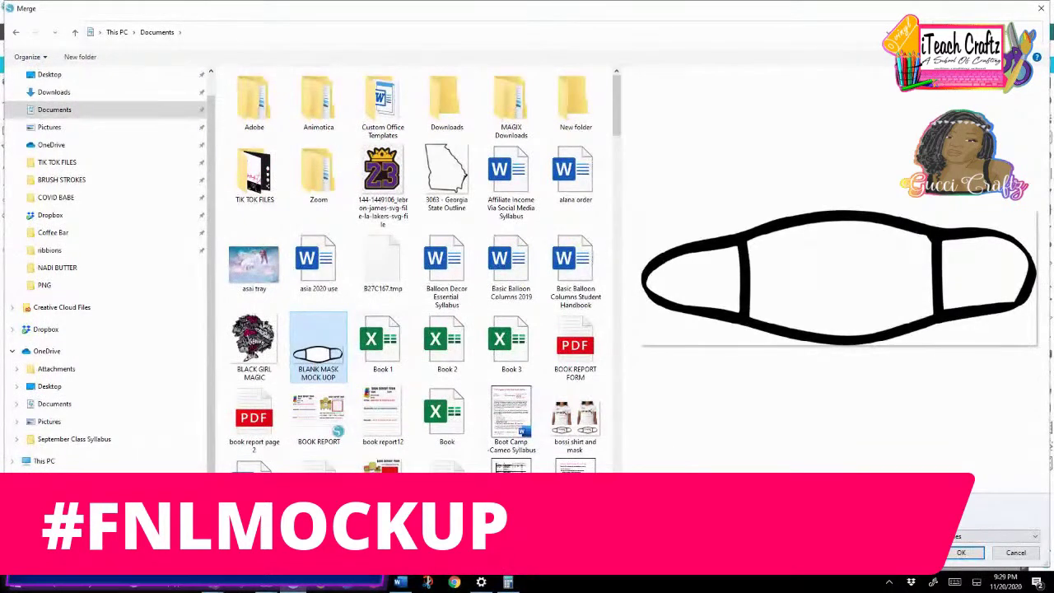
left_click(960, 554)
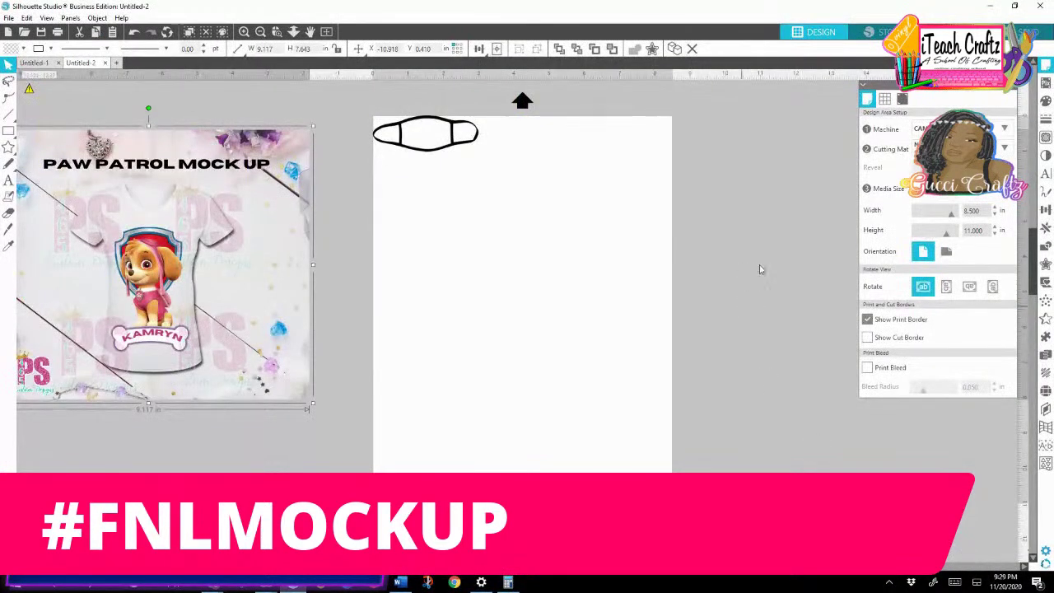
Step: Move the shirt mock-up aside, then place the mask image beside the page and enlarge it to about 10.03 in wide
left_click_drag(445, 153, 290, 486)
left_click_drag(206, 262, 803, 130)
left_click_drag(280, 465, 101, 212)
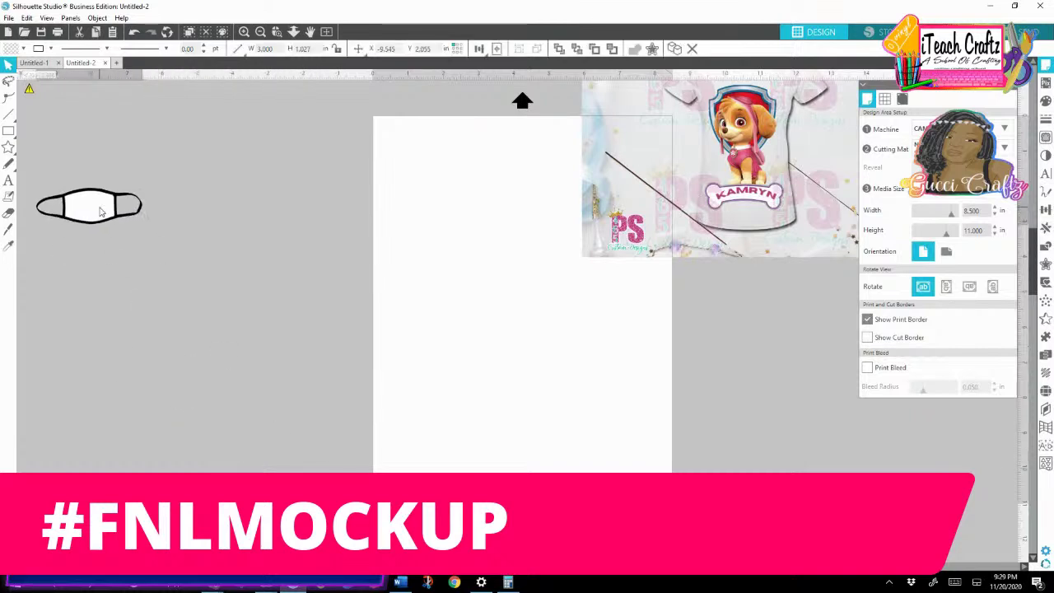
left_click_drag(175, 248, 386, 345)
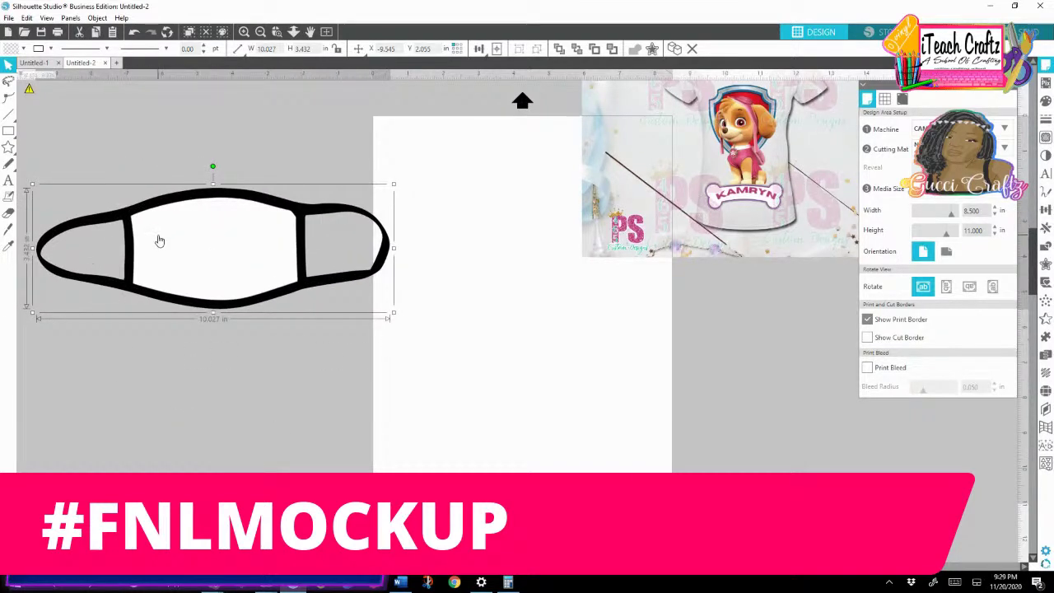
mouse_move(125, 233)
left_mouse_down()
mouse_move(132, 226)
mouse_move(130, 238)
left_mouse_up()
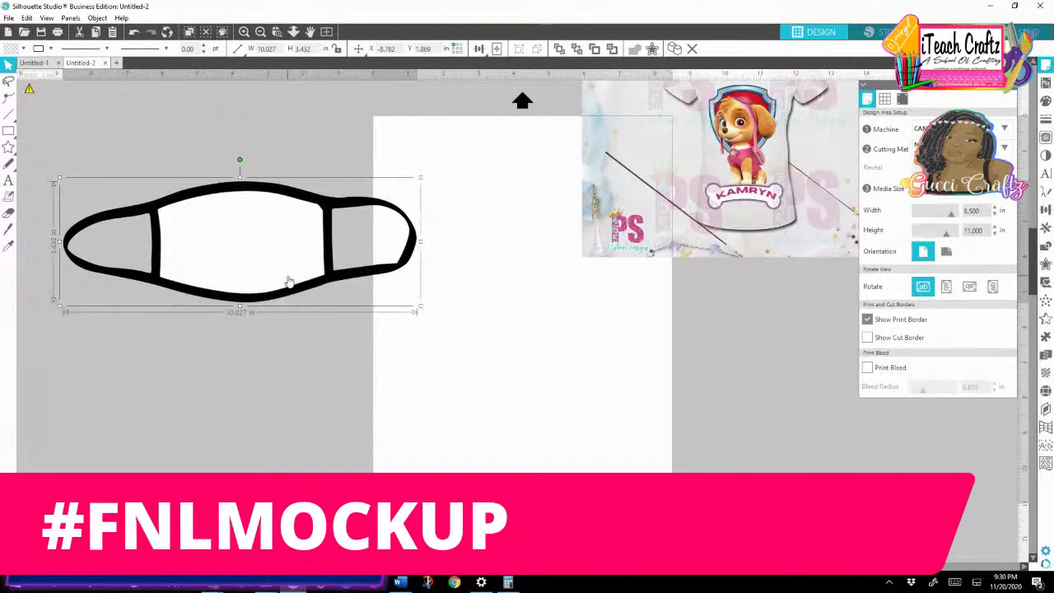
Step: Trace the mask image with the threshold at 100 and move the original image away from the traced outline
left_click(1046, 137)
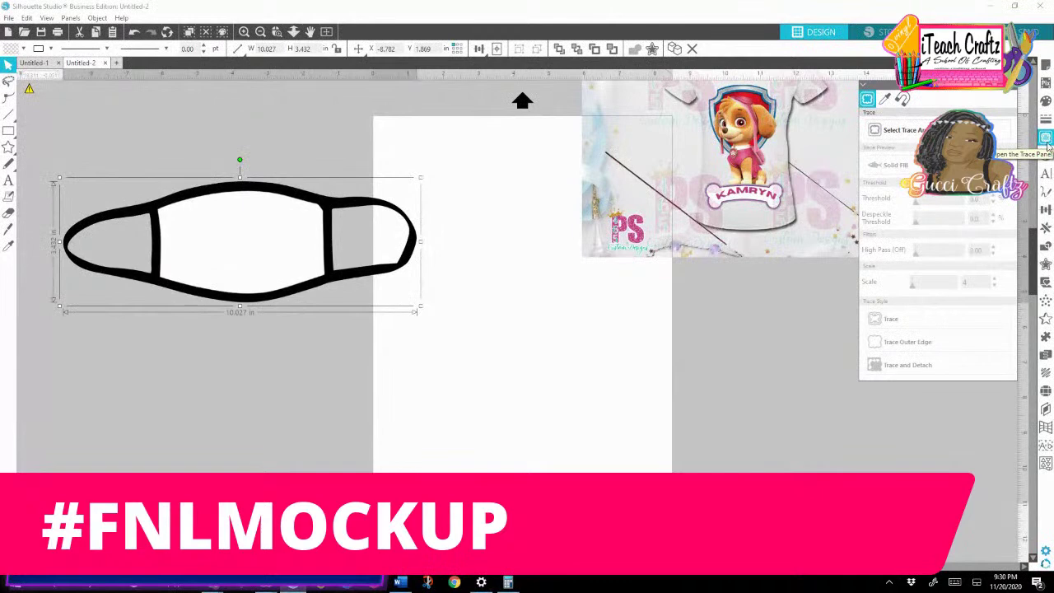
left_click(904, 129)
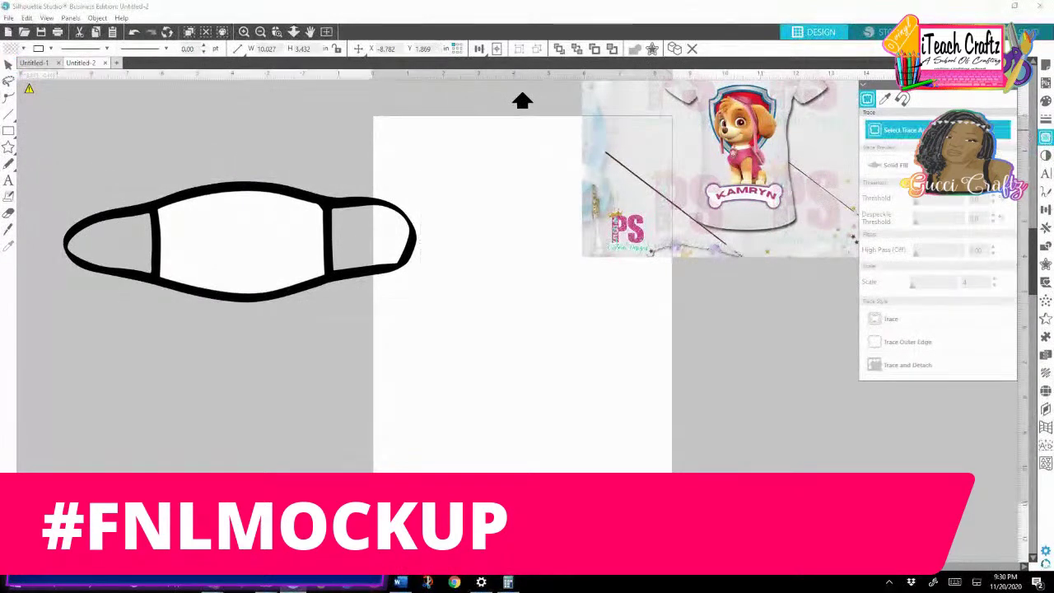
mouse_move(36, 159)
left_mouse_down()
mouse_move(94, 333)
mouse_move(427, 318)
left_mouse_up()
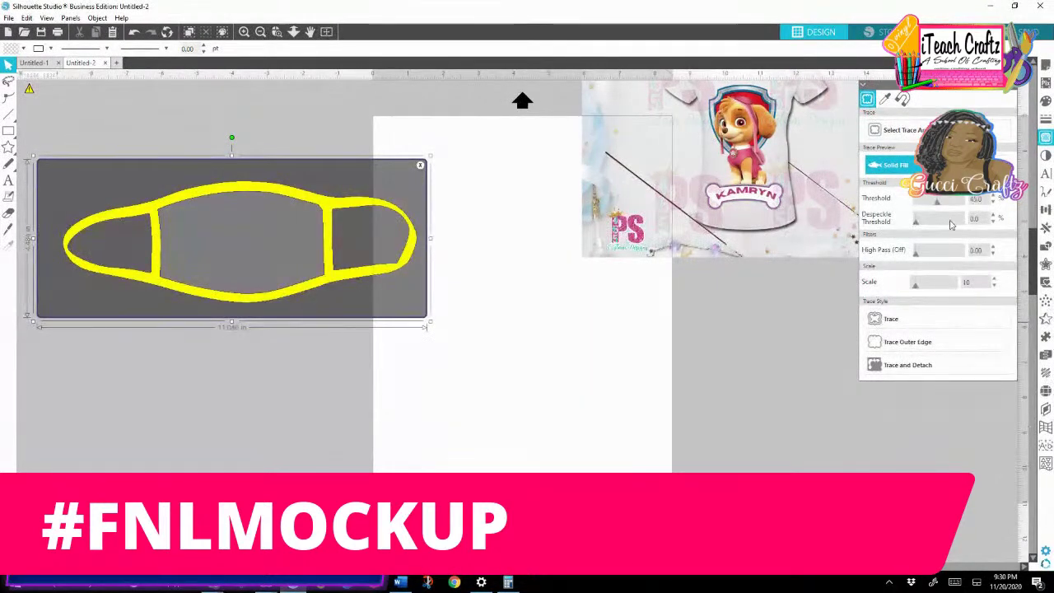
left_click_drag(939, 208, 979, 207)
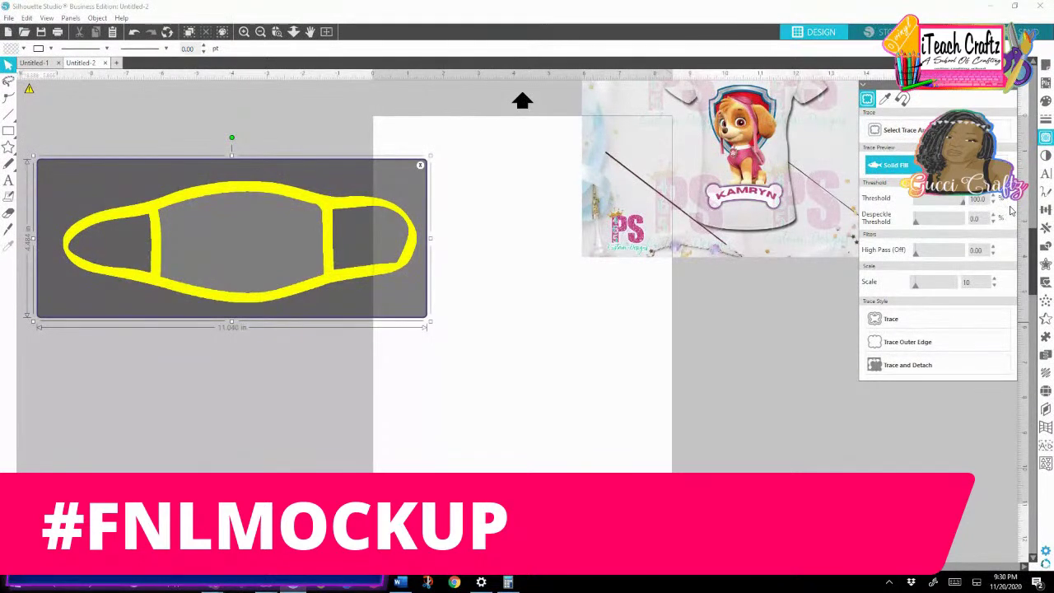
left_click(921, 321)
left_click_drag(332, 292, 329, 466)
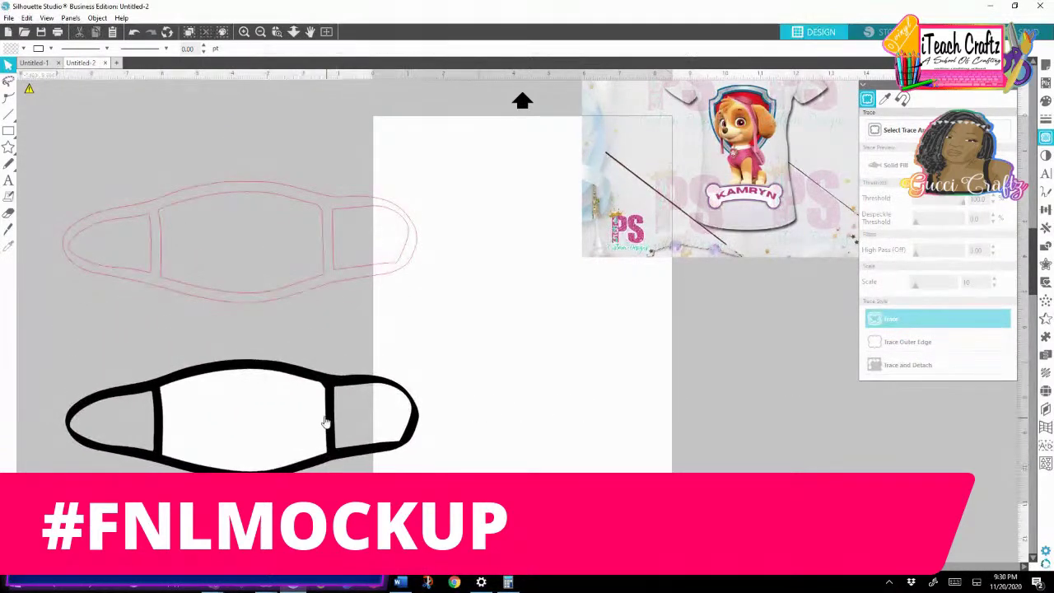
left_click_drag(325, 422, 804, 455)
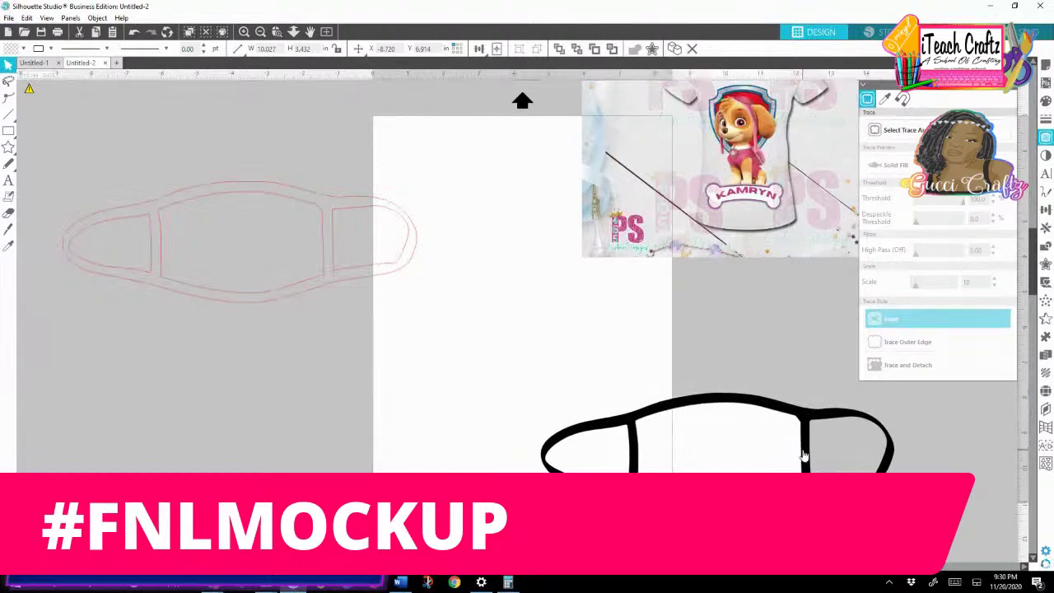
Step: Release the compound path of the traced mask outline
left_click(206, 187)
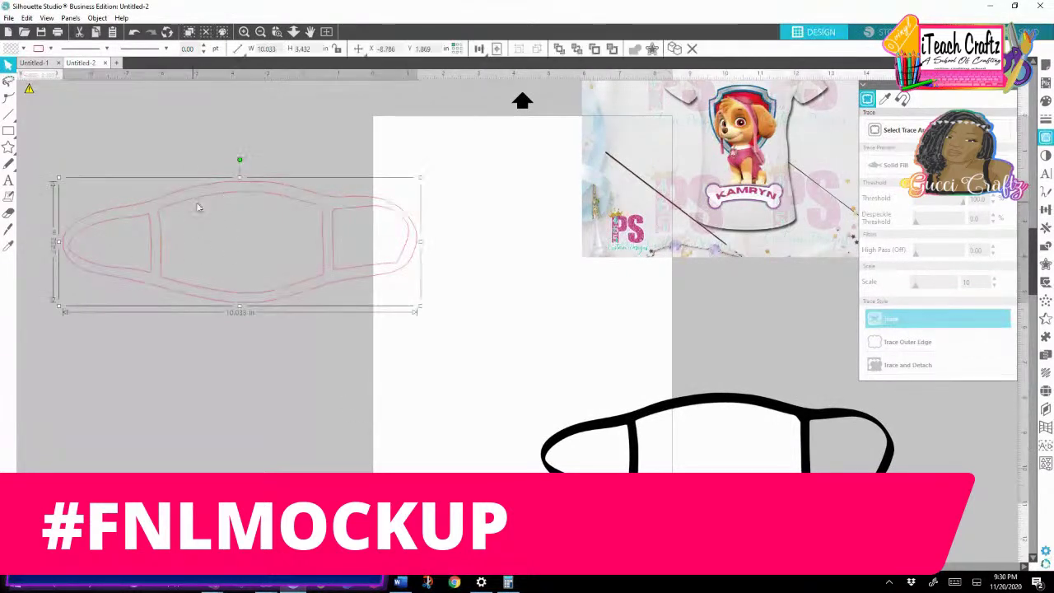
left_click(95, 18)
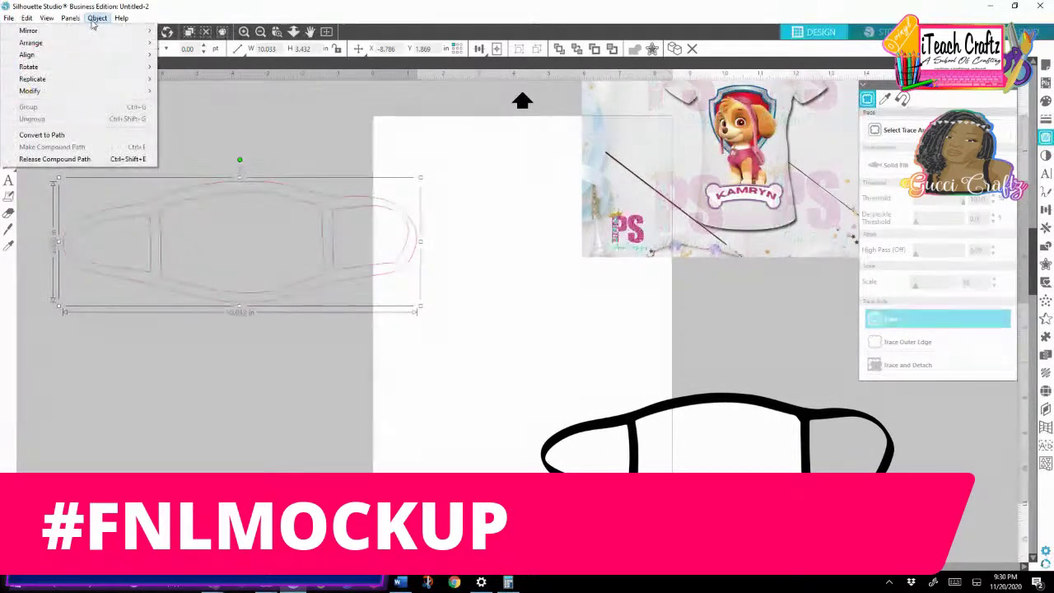
left_click(65, 161)
left_click(188, 126)
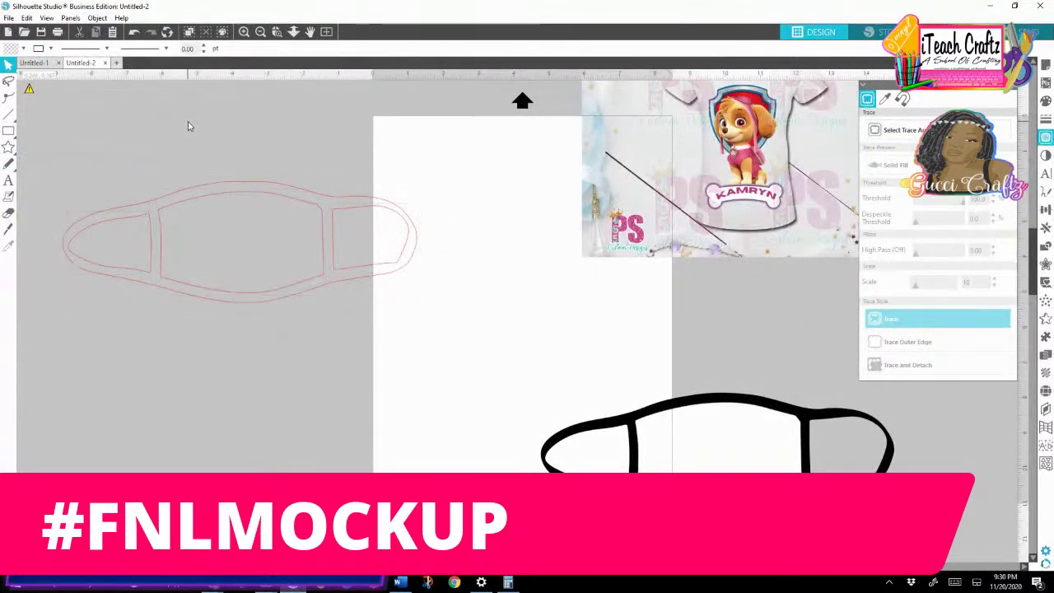
Step: Select all the traced mask outlines and apply Subtract All to cut the inner shapes from the frame
left_click(216, 196)
left_click(126, 161)
left_click_drag(101, 163, 278, 271)
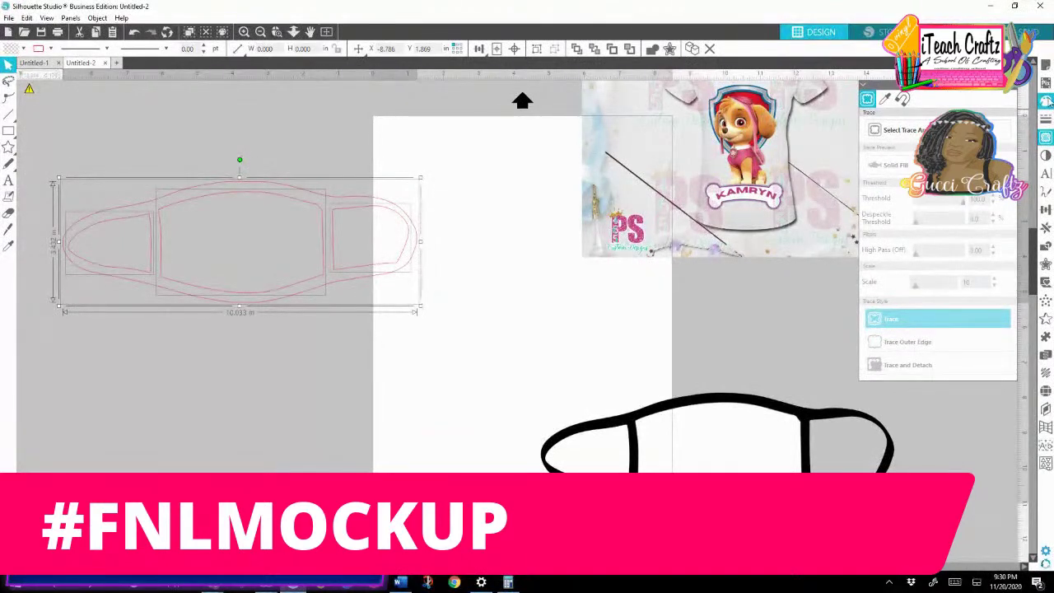
left_click(1047, 210)
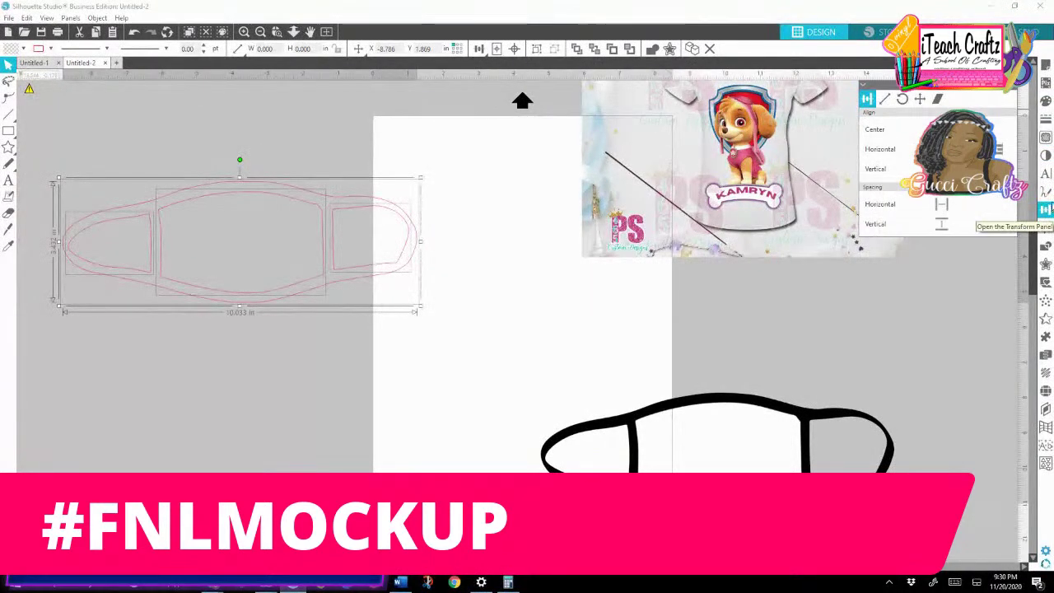
left_click(1045, 229)
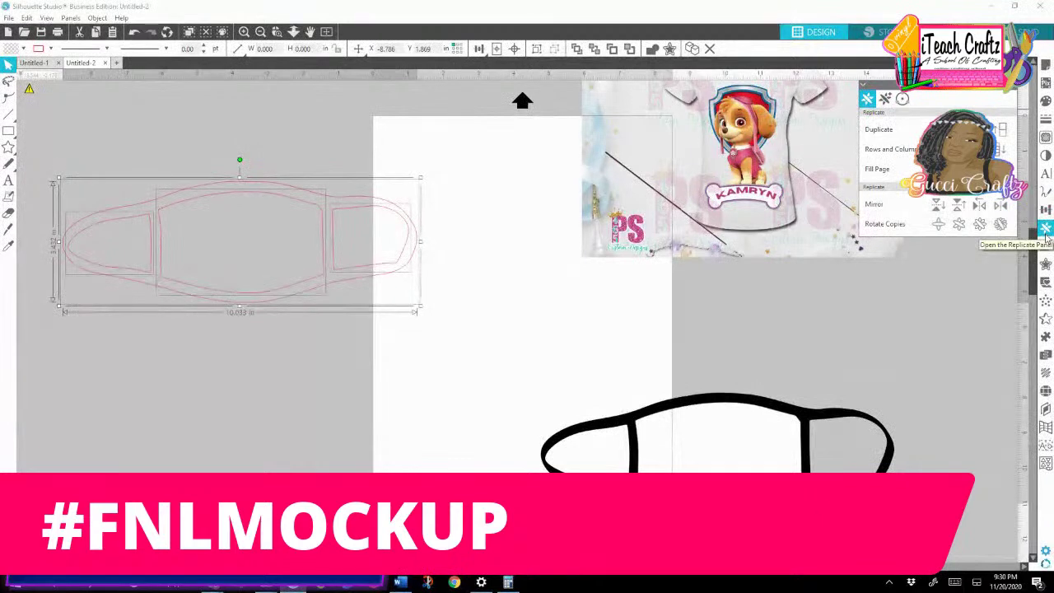
left_click(1045, 245)
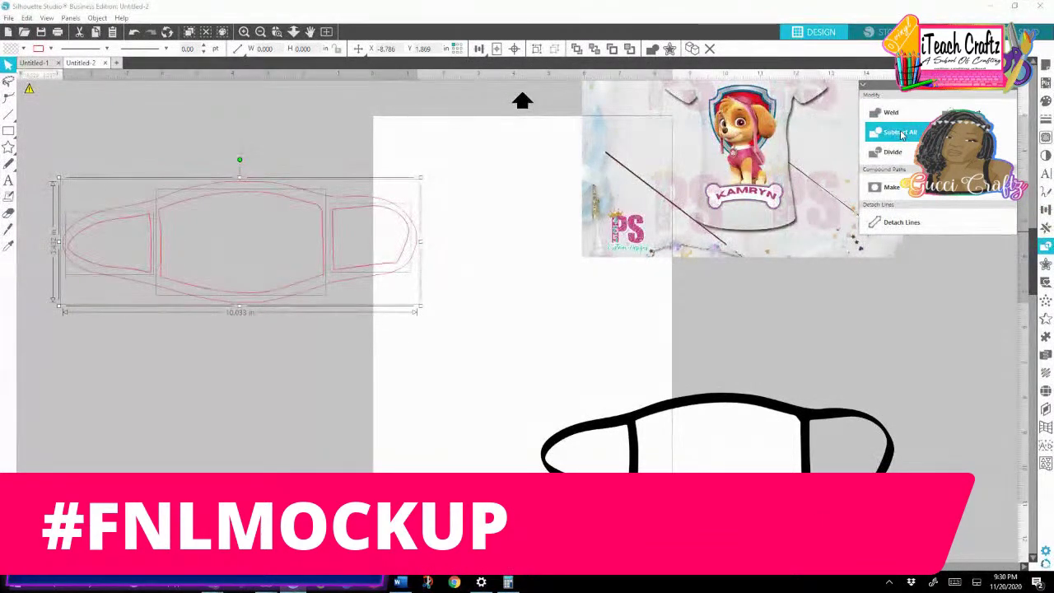
left_click(365, 395)
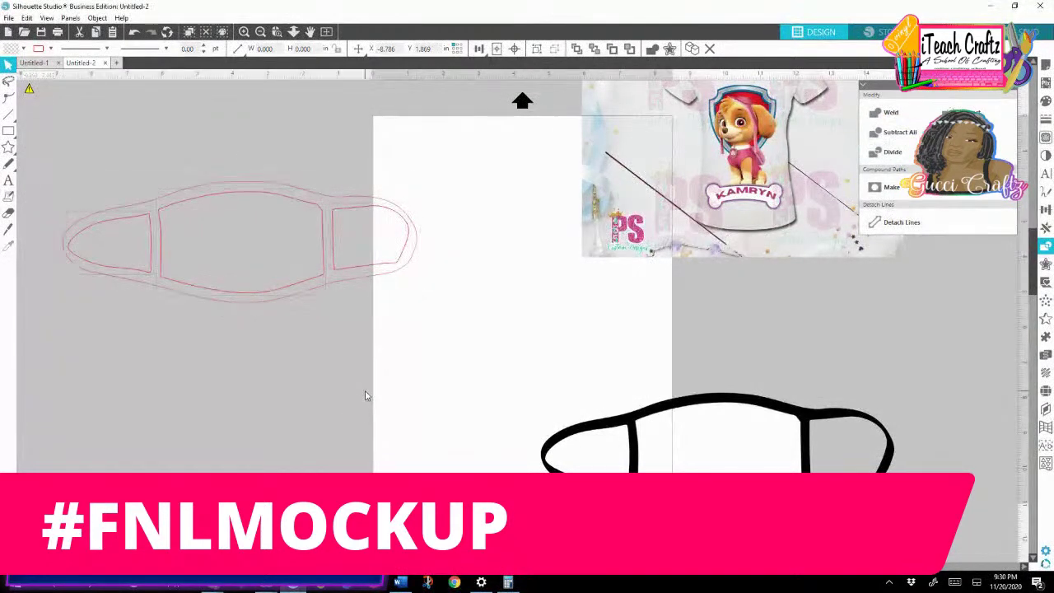
Step: Move the centre panel shape below the mask and delete both ear-loop opening shapes
left_click_drag(266, 198, 264, 414)
left_click_drag(337, 223, 472, 196)
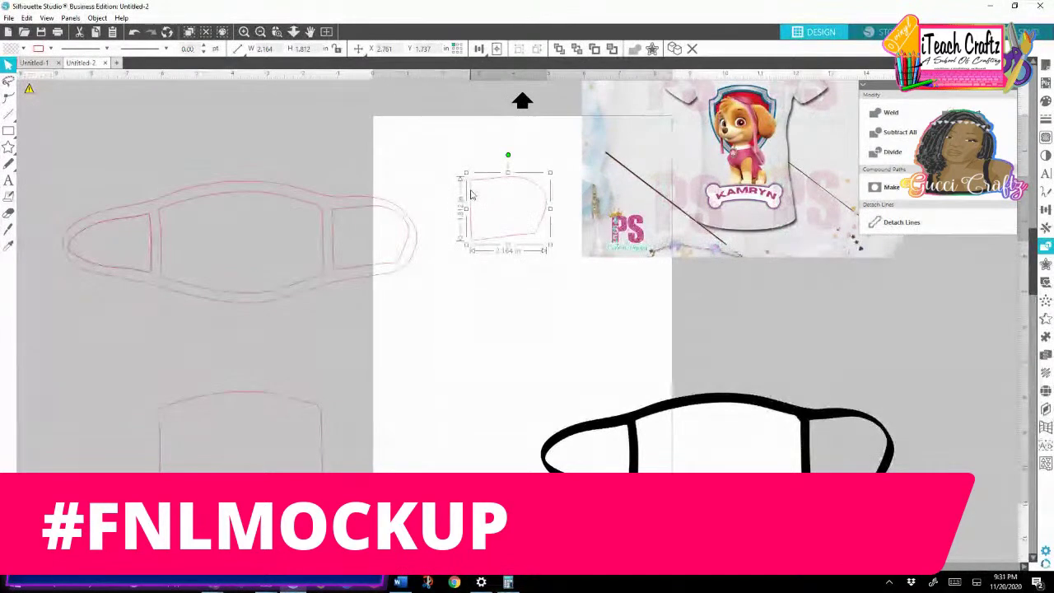
key("Delete")
left_click_drag(155, 220, 97, 322)
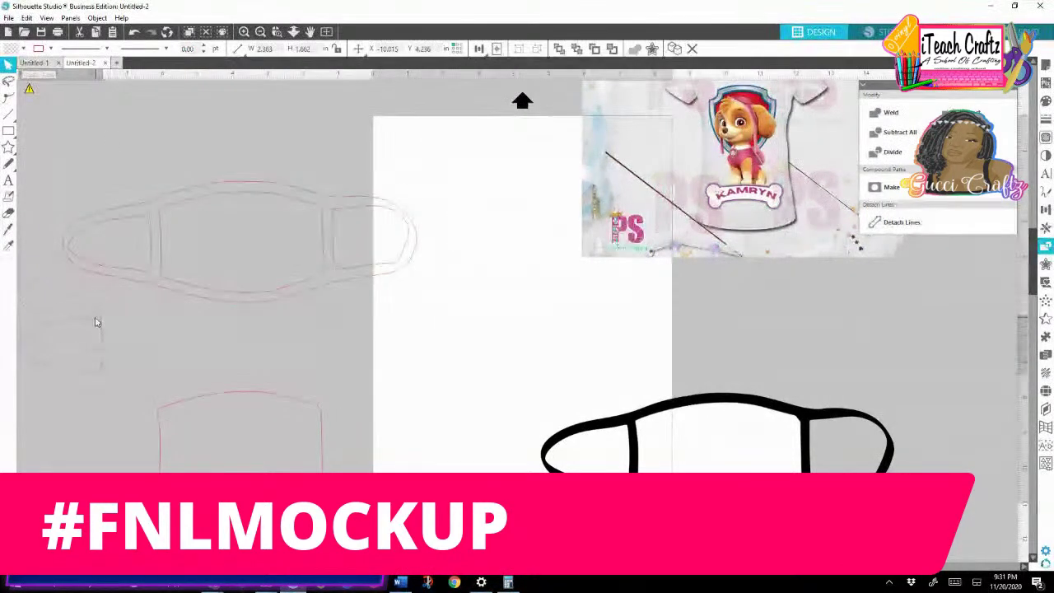
key("Delete")
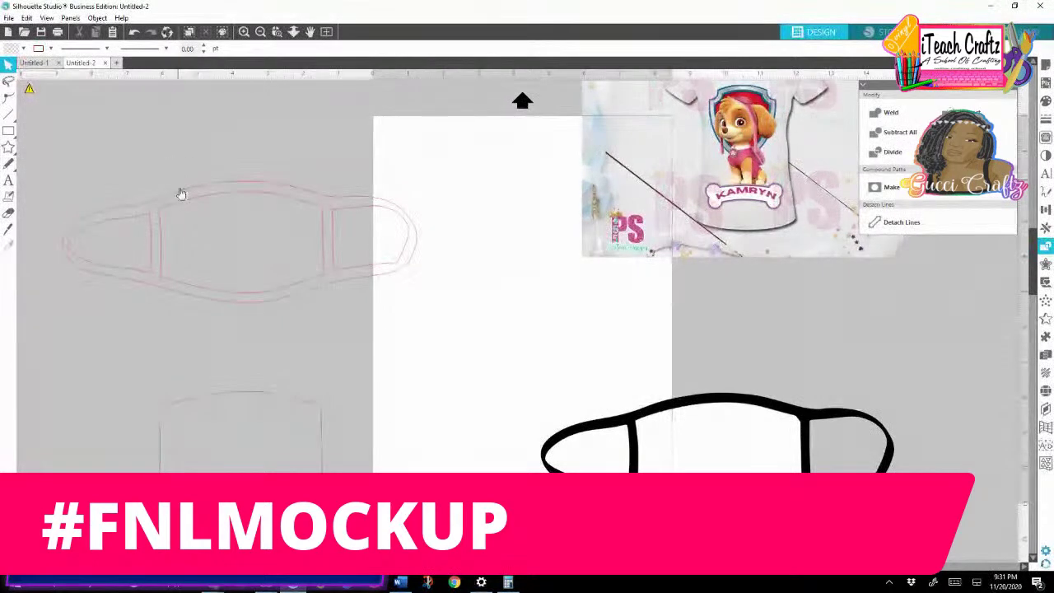
Step: Fill the traced mask frame with black and set its line color to black
left_click(179, 193)
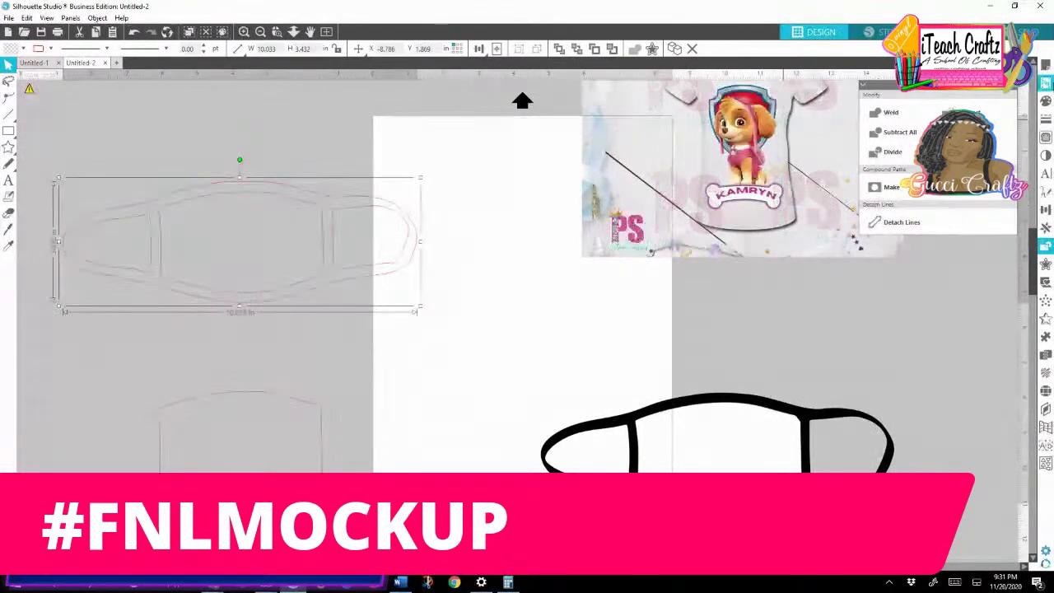
left_click(1045, 100)
left_click(1006, 158)
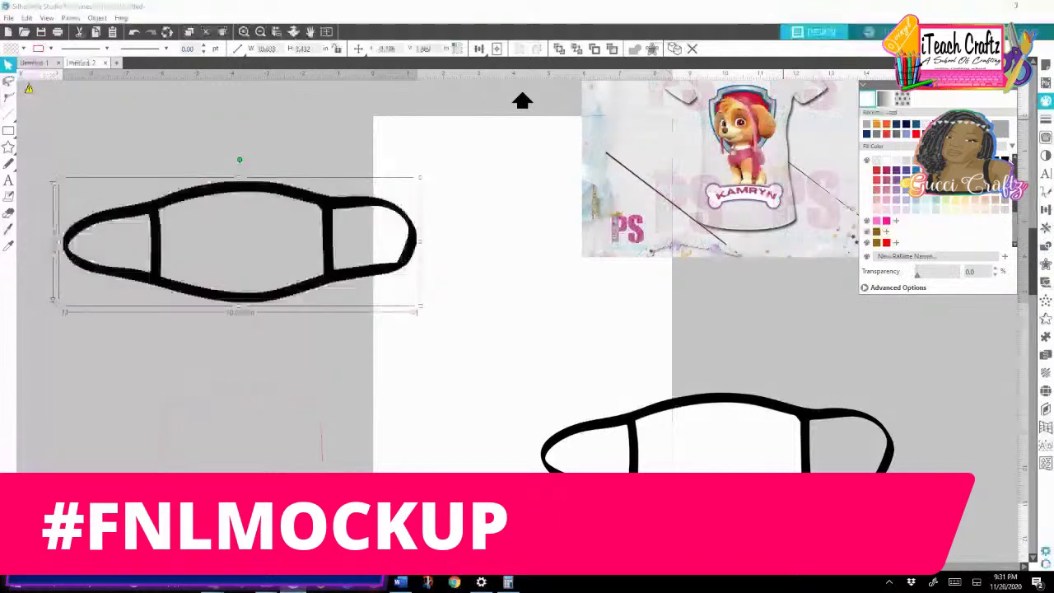
left_click(1046, 120)
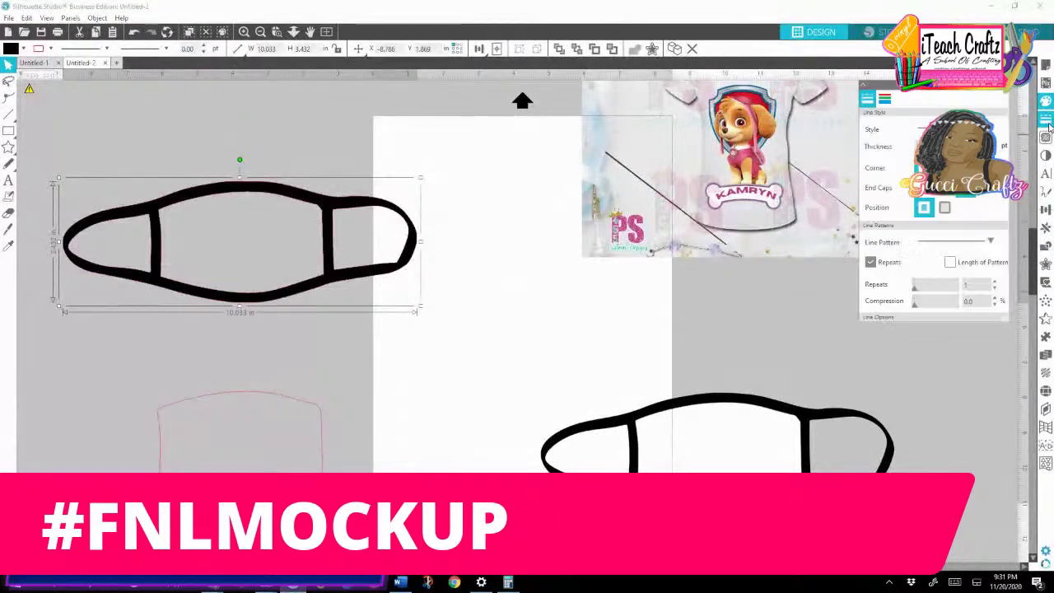
left_click(886, 101)
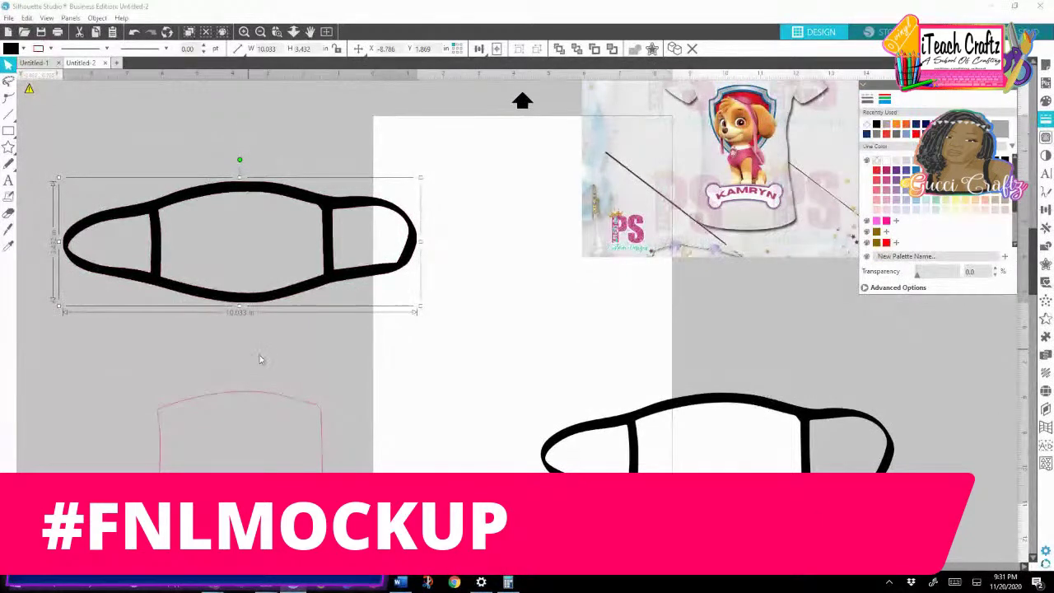
left_click(284, 325)
Step: Scale the black mask frame down to about 8.57 in wide and create an internal offset of it
left_click_drag(296, 289, 276, 238)
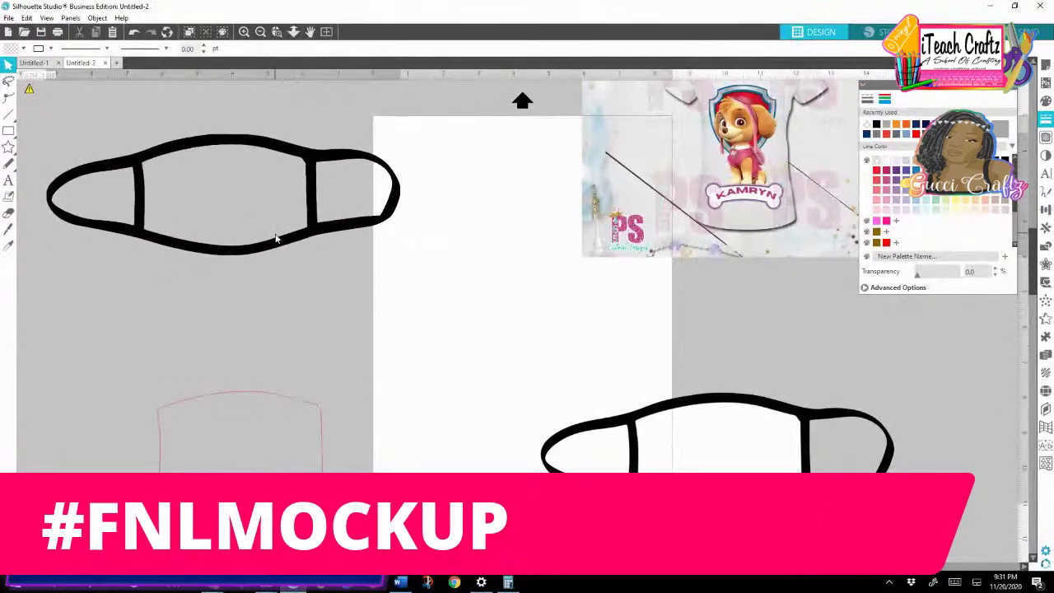
left_click(276, 238)
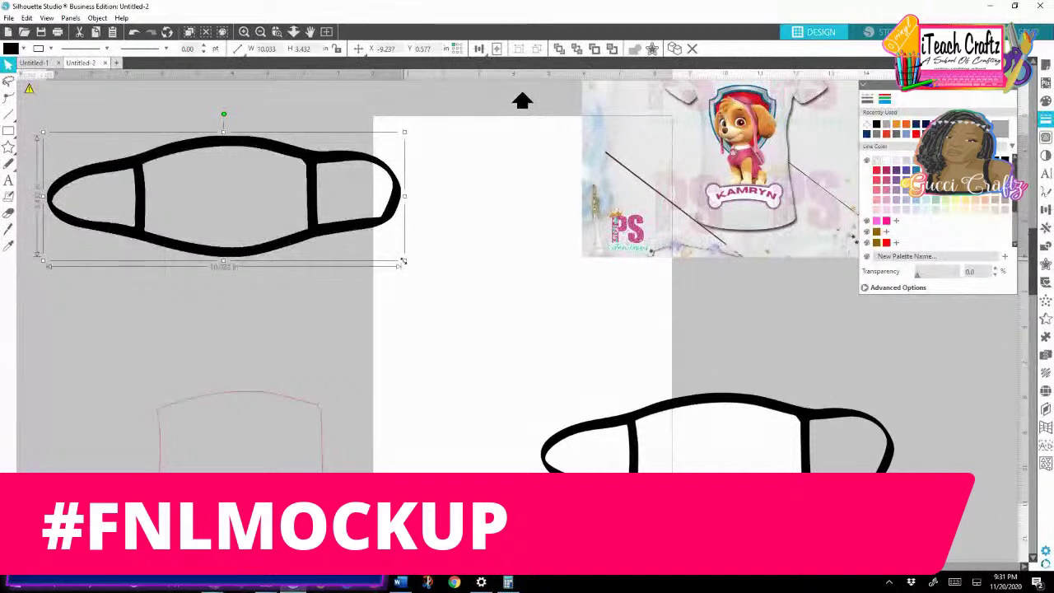
left_click_drag(404, 265, 348, 249)
left_click_drag(241, 236, 256, 235)
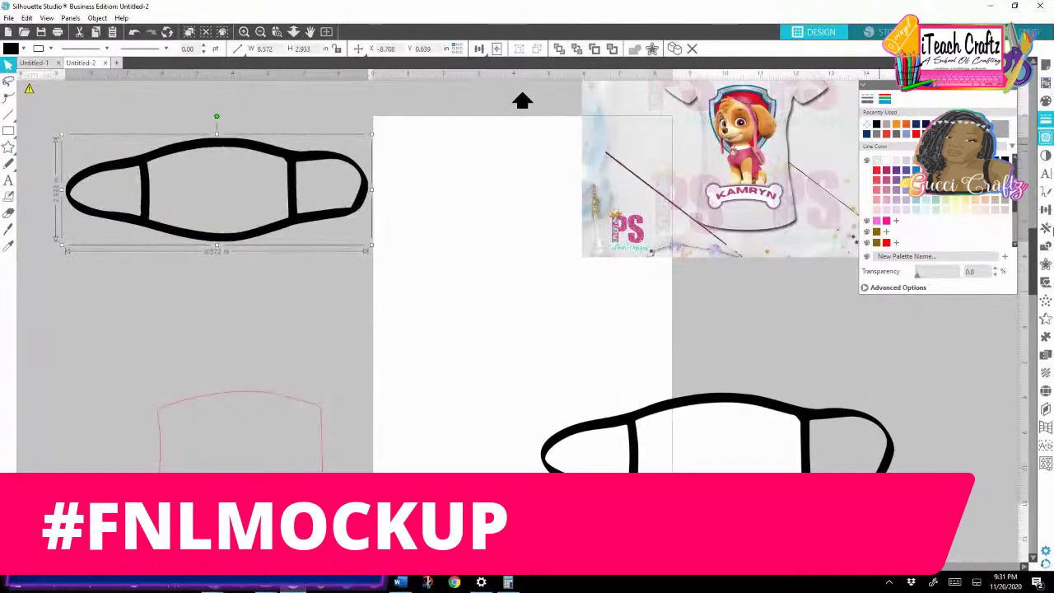
left_click(1045, 263)
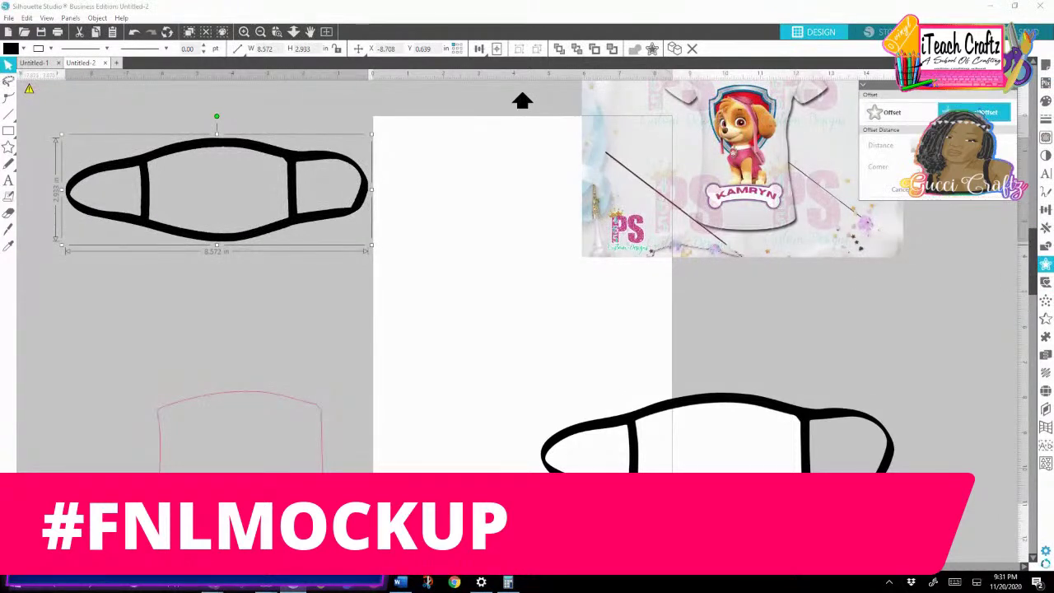
left_click(980, 112)
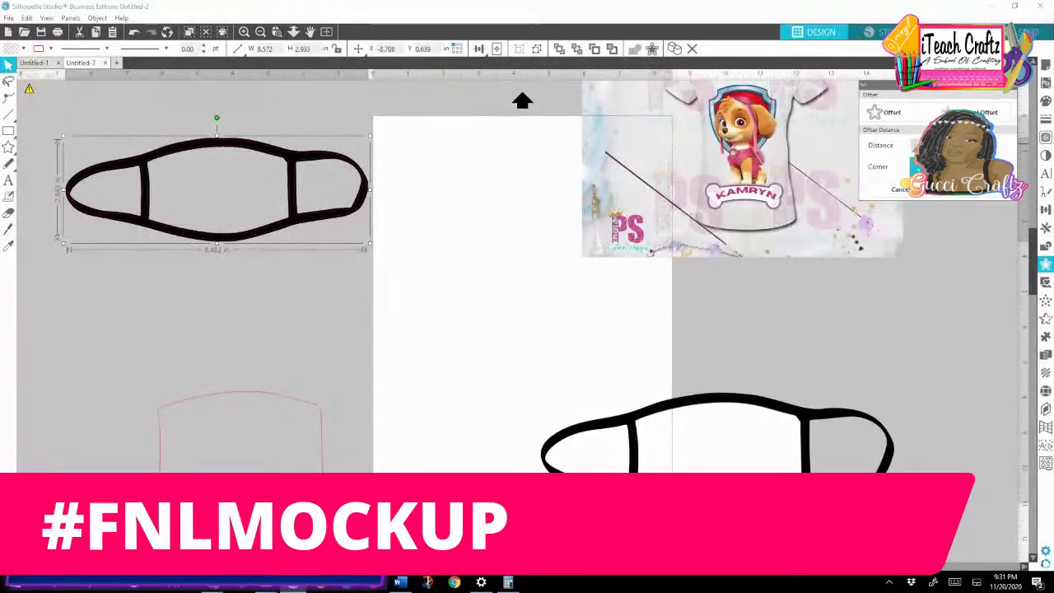
Step: Relaunch Silhouette Studio
key("super")
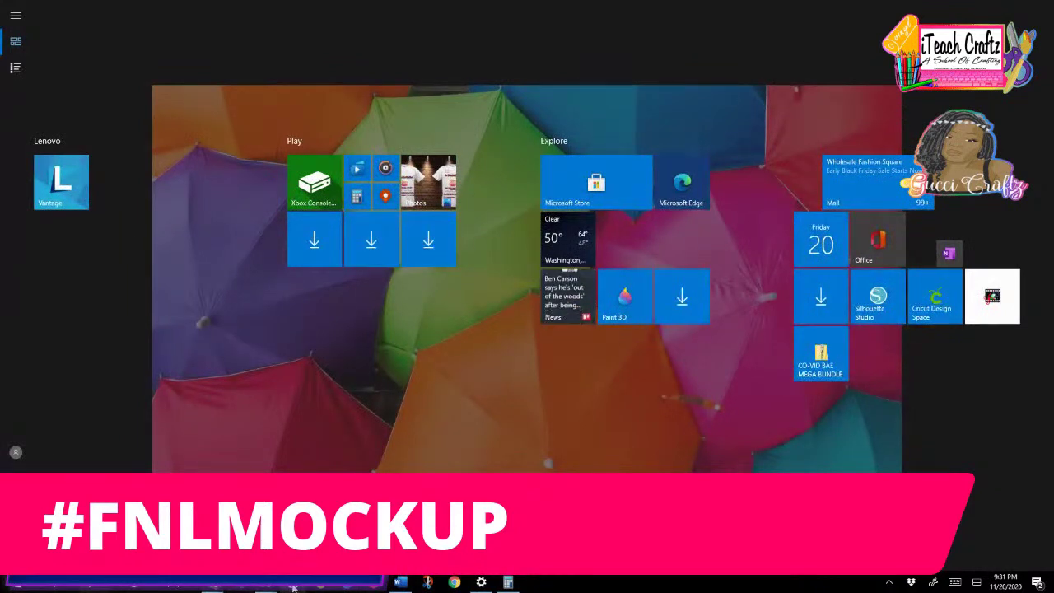
left_click(247, 586)
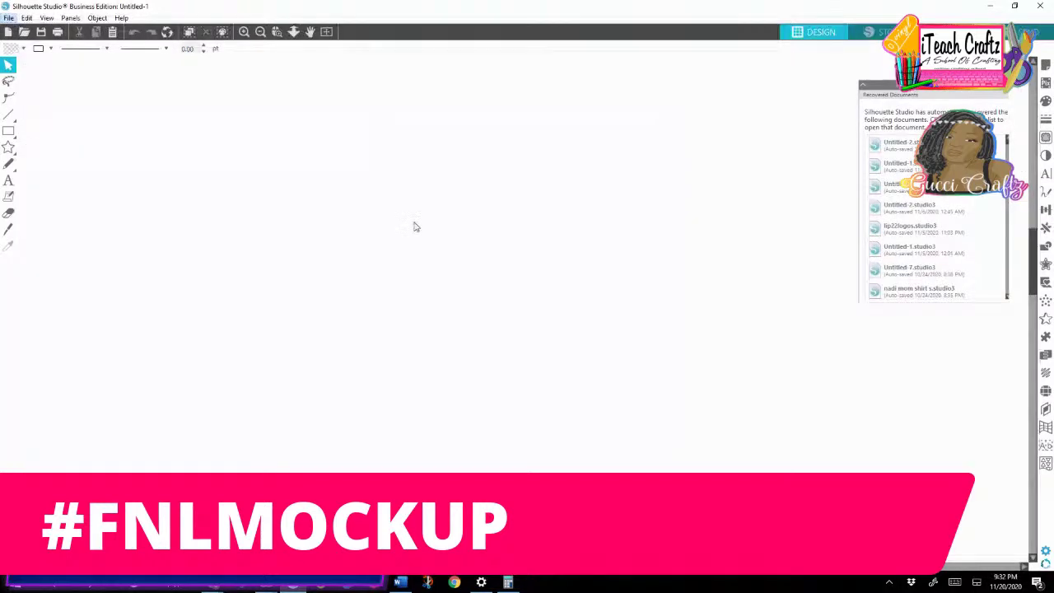
Step: Open the recovered document Untitled-2 and move the Paw Patrol mock-up image off the page onto the empty workspace beside it
left_click(9, 18)
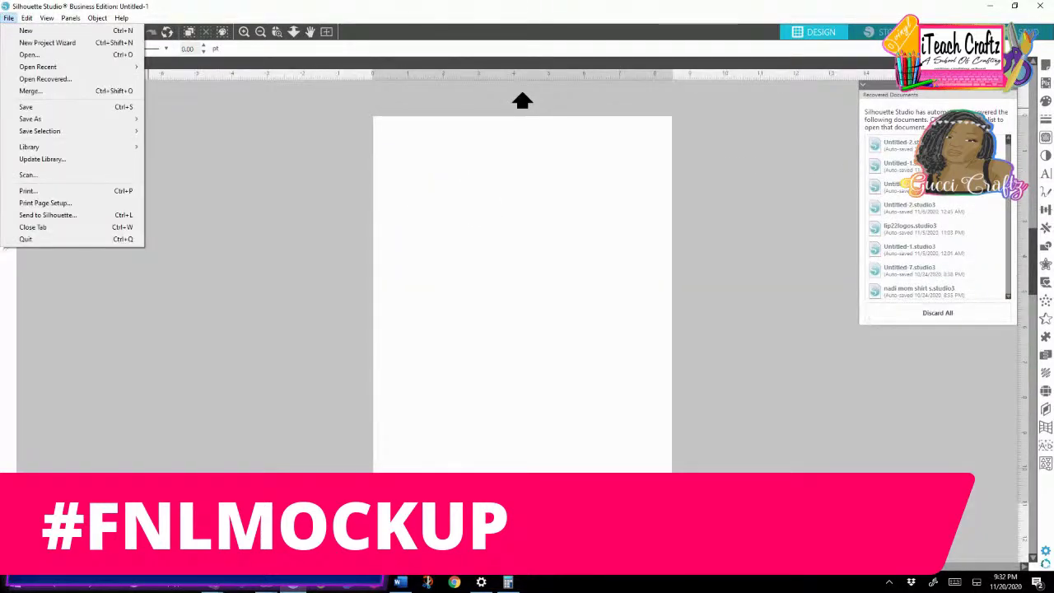
left_click(893, 145)
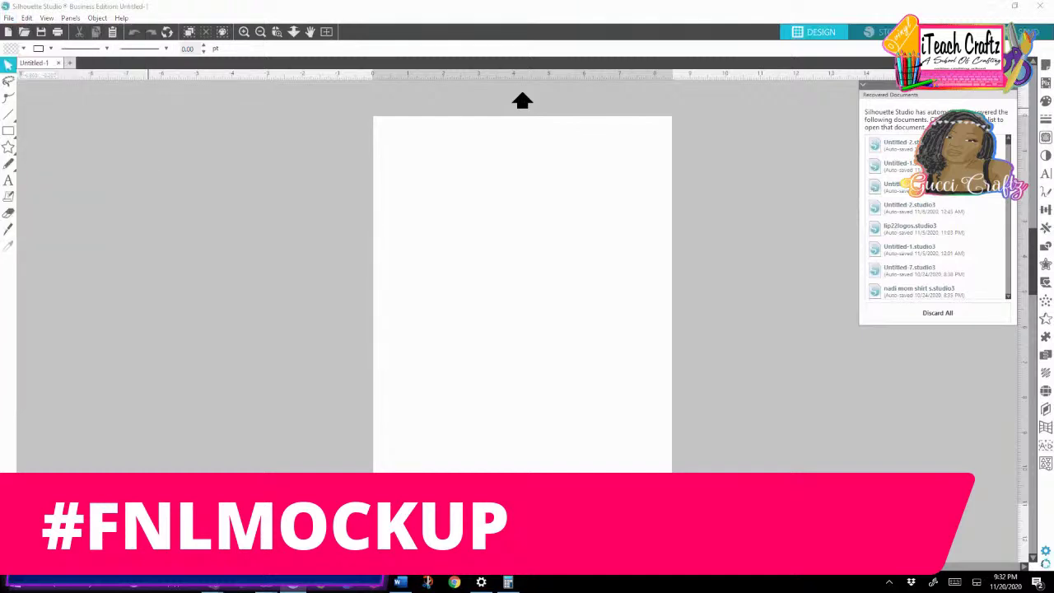
left_click(894, 145)
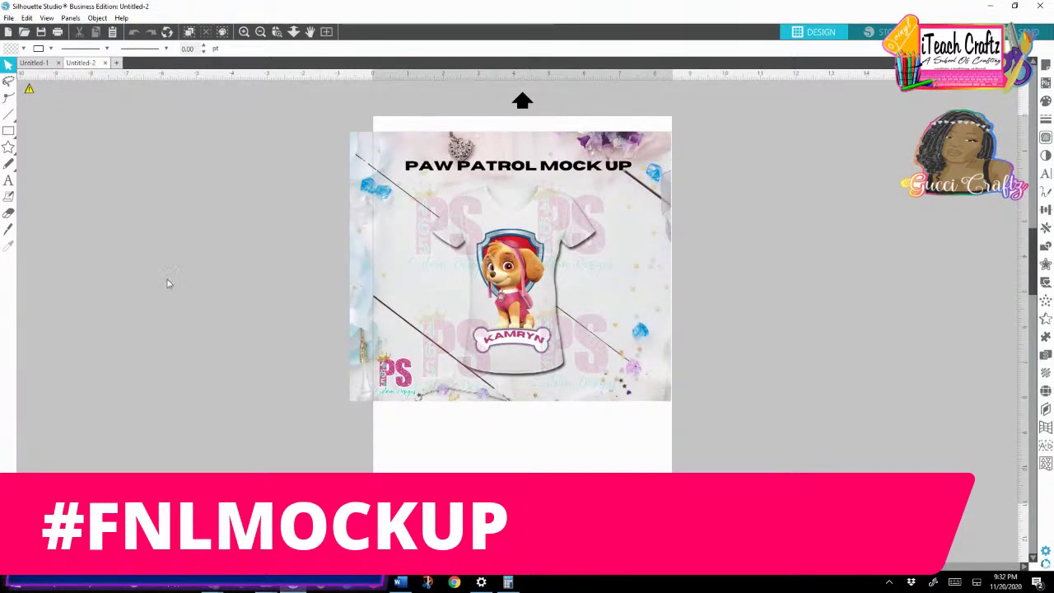
left_click_drag(449, 263, 118, 271)
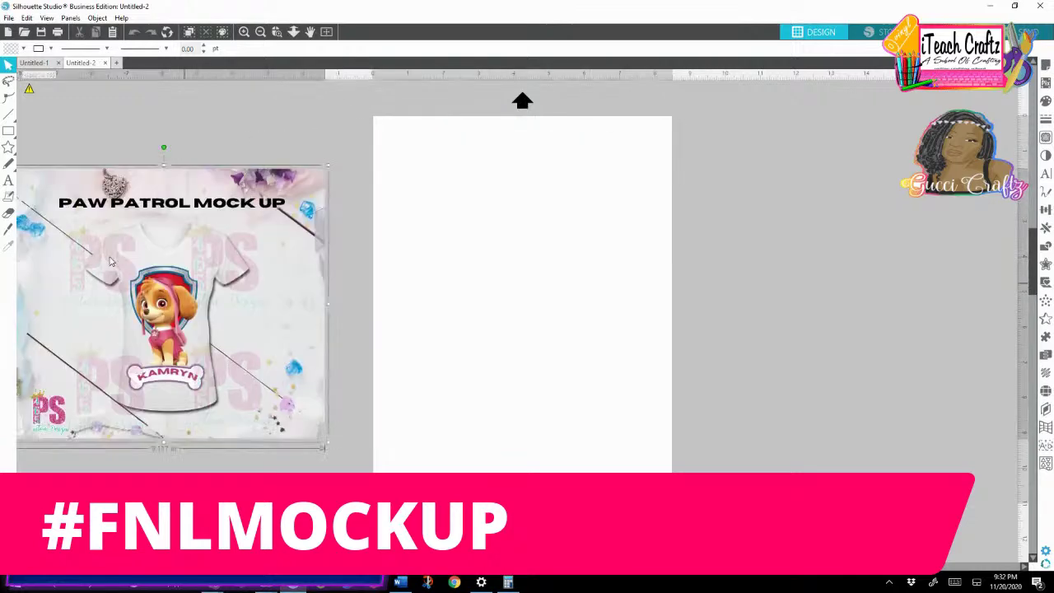
Step: Merge the image file BLANK MASK MOCK UOP into the open document
left_click(8, 18)
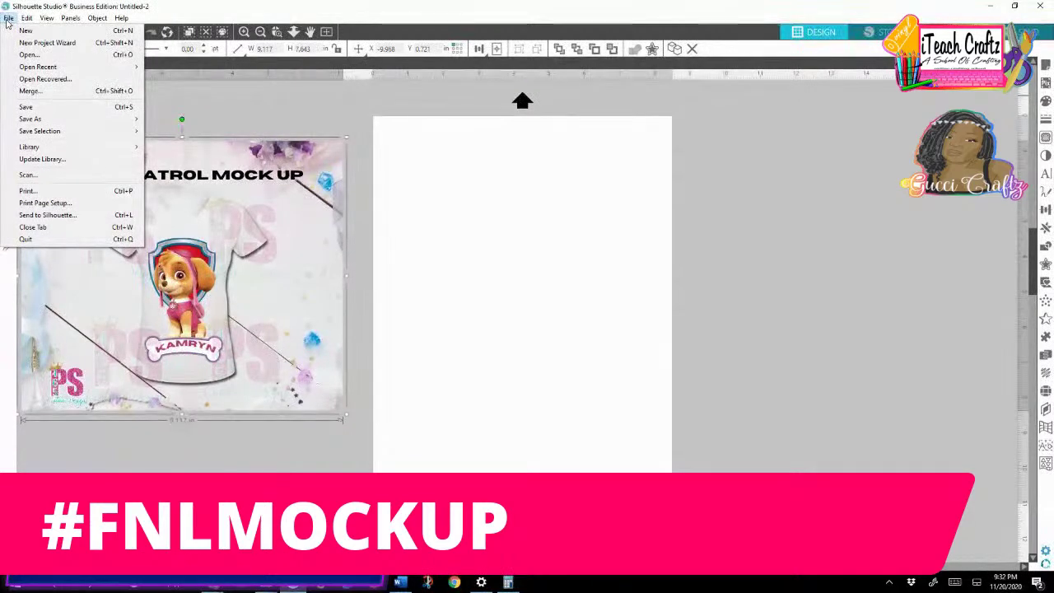
left_click(33, 90)
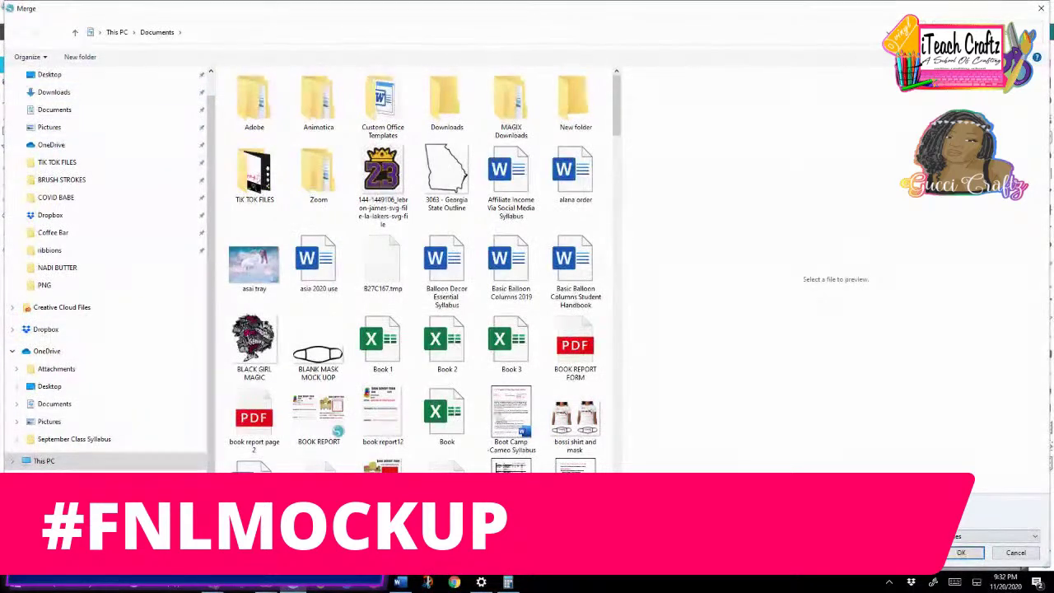
left_click(311, 353)
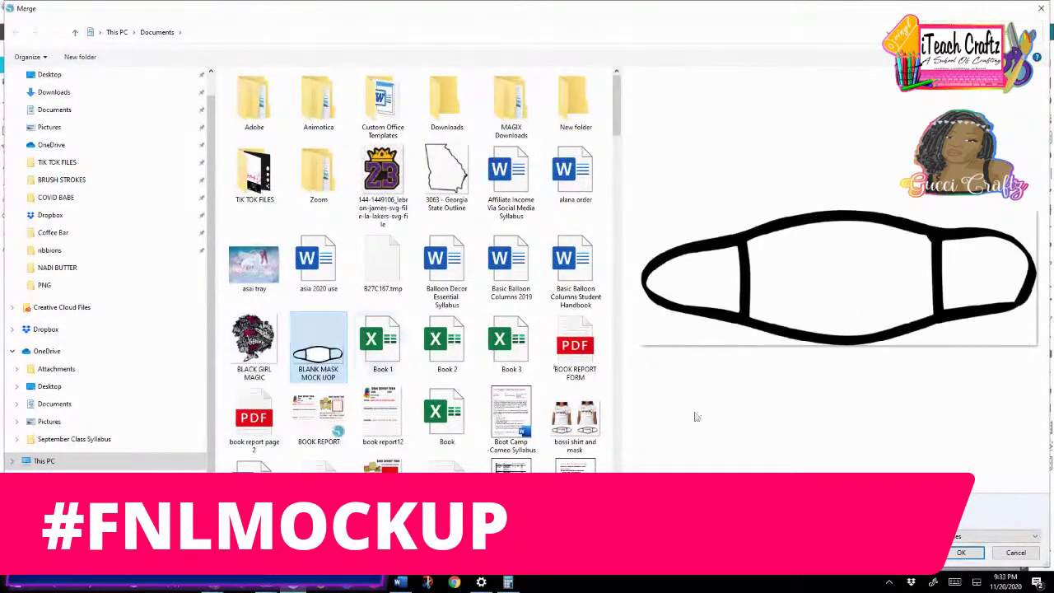
left_click(960, 553)
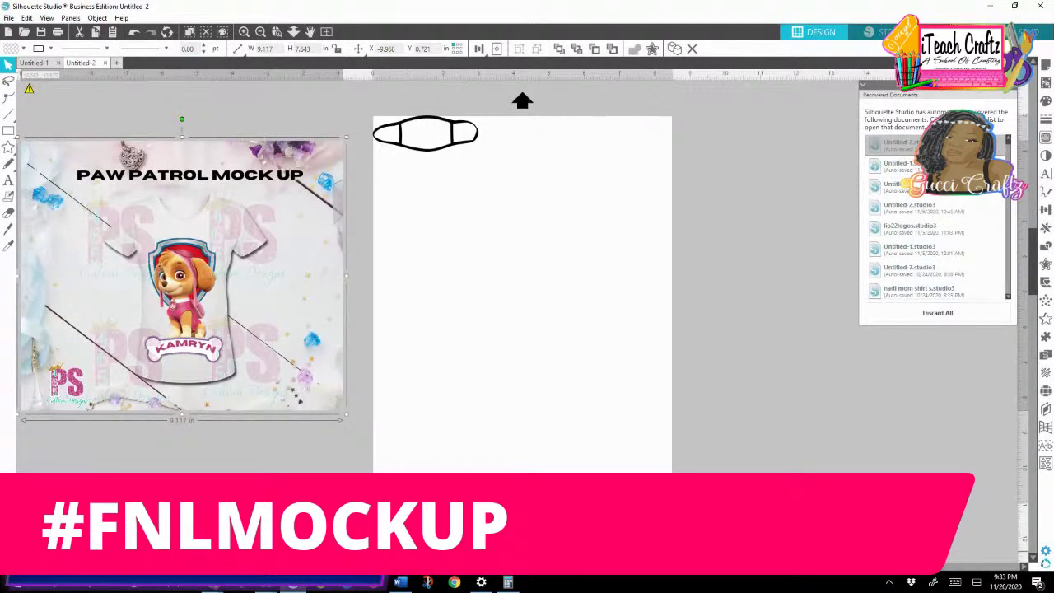
Step: Move the Paw Patrol image to the page's right side and place the mask image, enlarged to about 9.27 in wide, on its left
left_click_drag(254, 355, 855, 462)
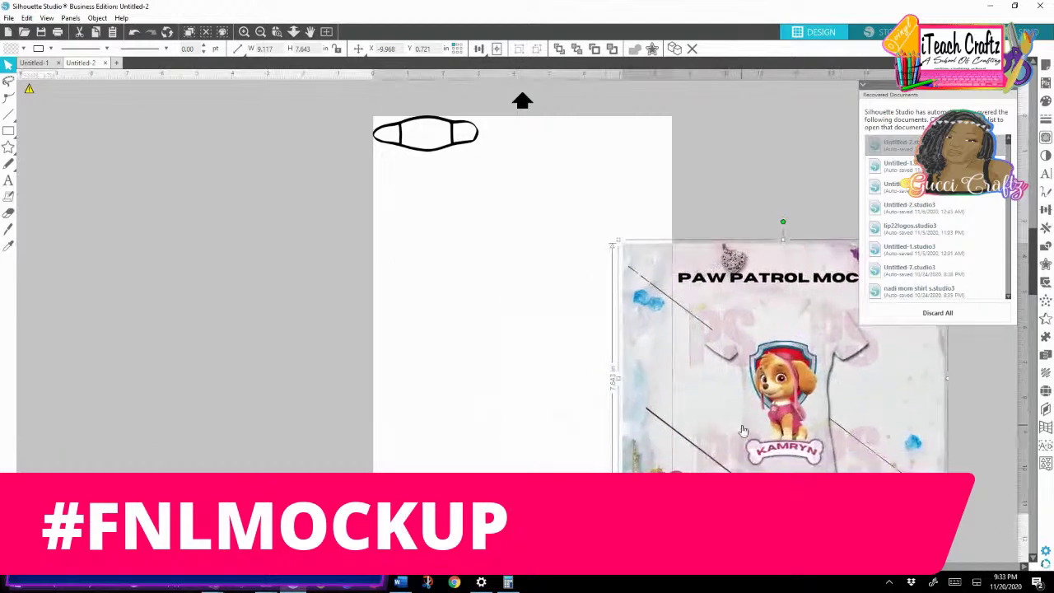
left_click_drag(437, 157, 191, 242)
left_click_drag(416, 138, 131, 181)
left_click_drag(183, 202, 383, 347)
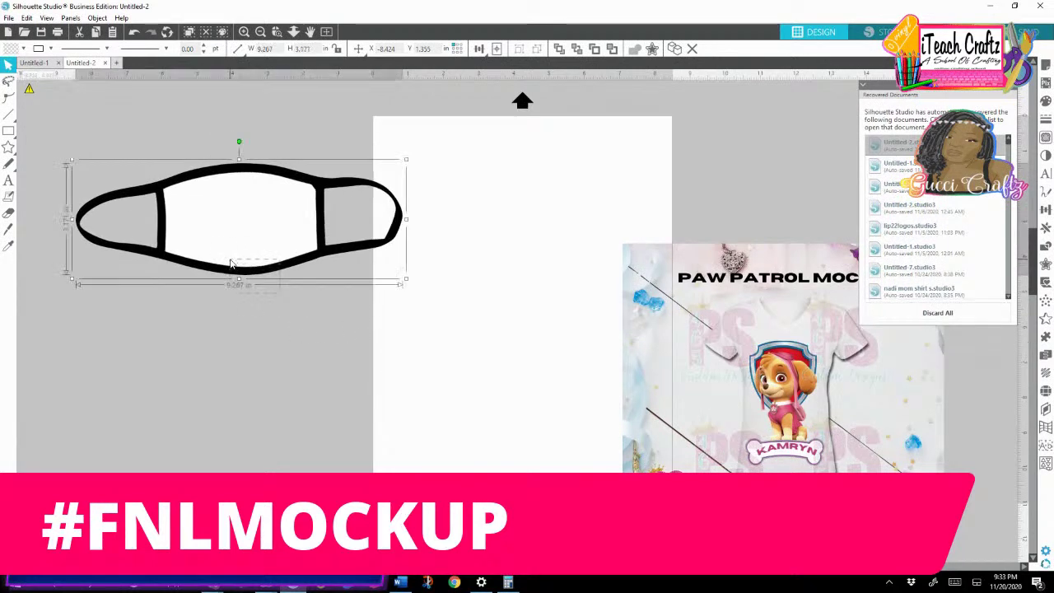
left_click_drag(232, 264, 204, 254)
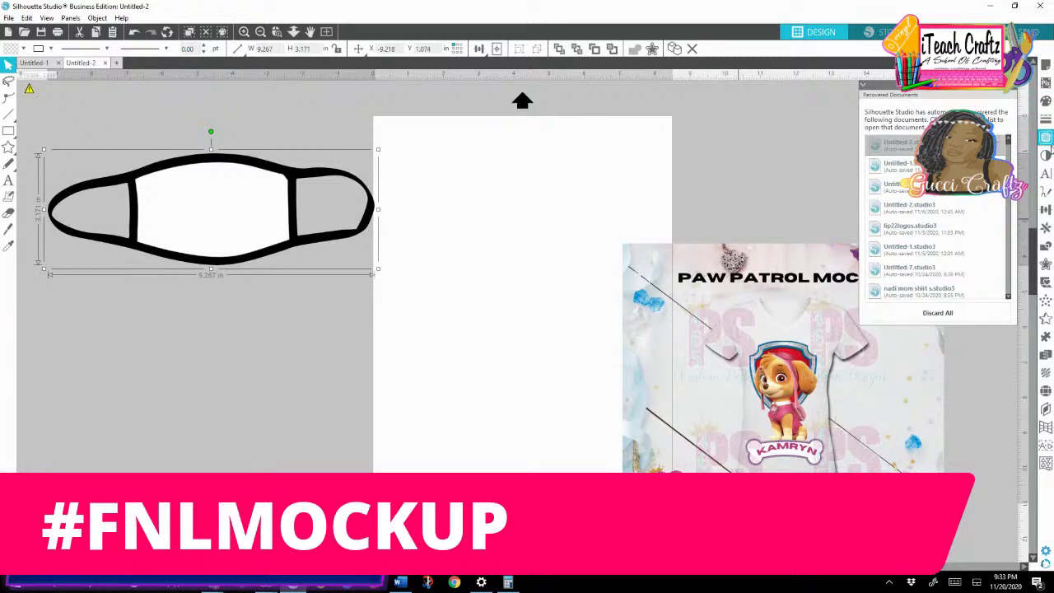
Step: Try tracing the mask's white centre panel by color with a raised tolerance and move the mask image below the traced outline
left_click(1046, 137)
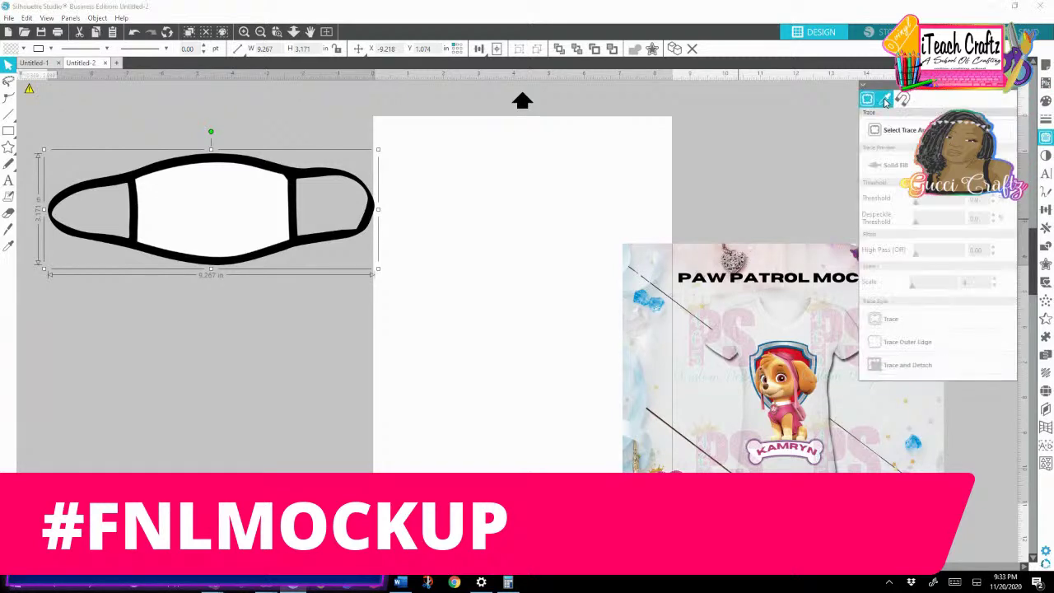
left_click(885, 99)
left_click(921, 132)
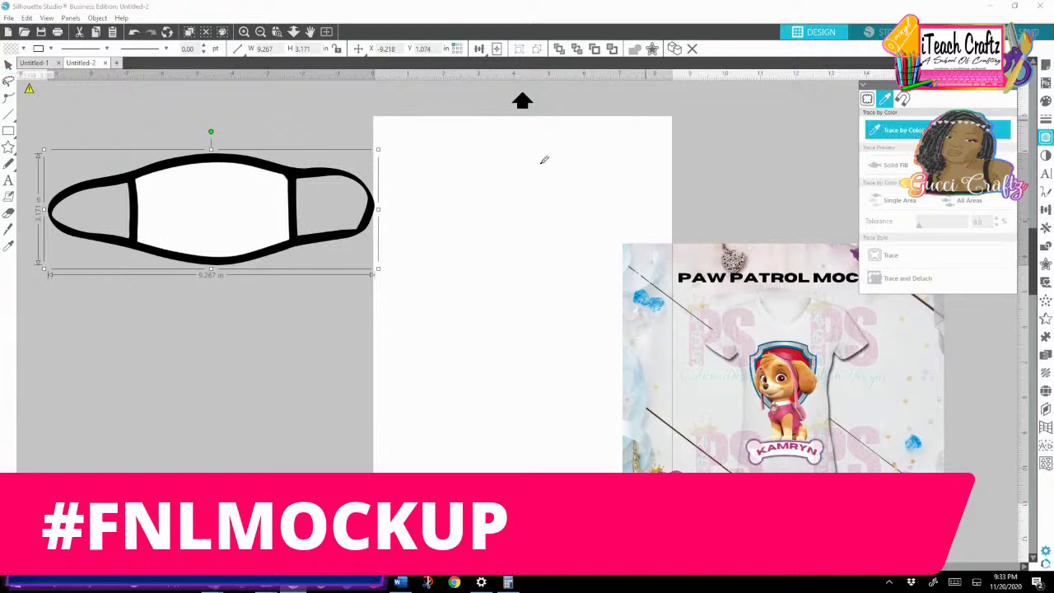
left_click(268, 210)
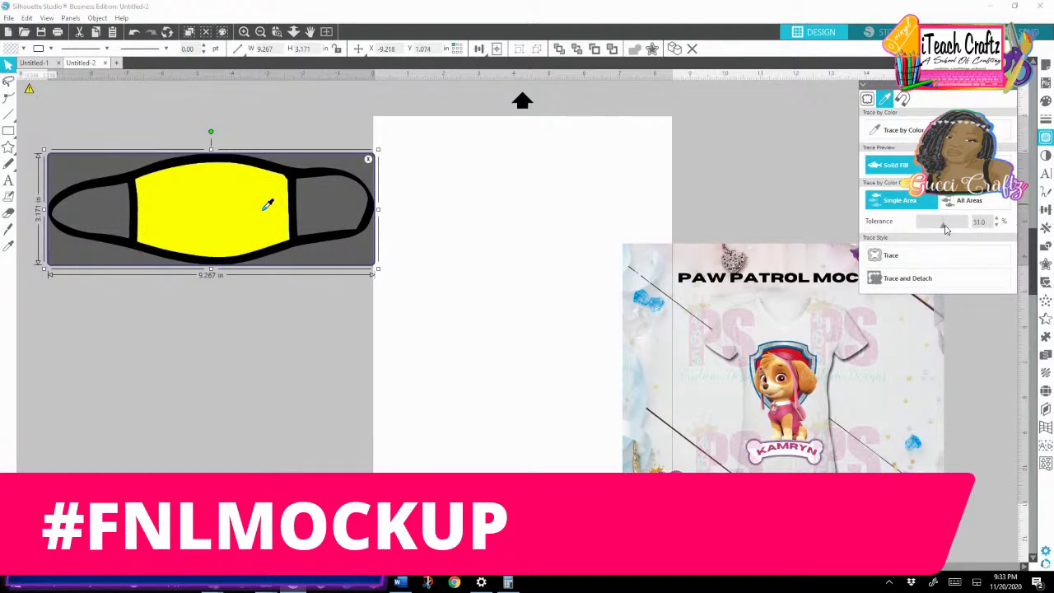
left_click(961, 228)
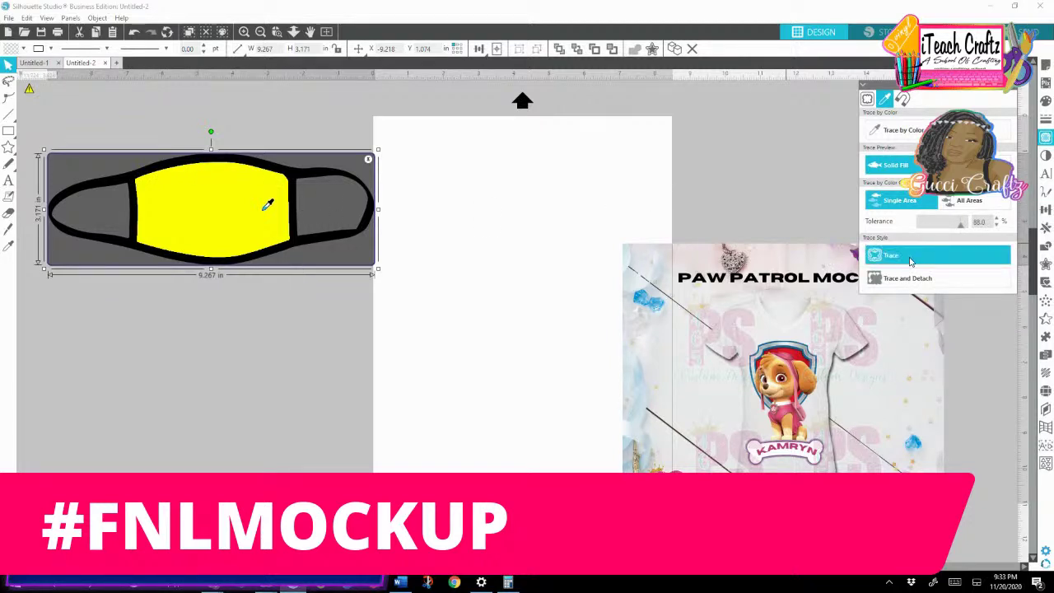
mouse_move(230, 206)
left_mouse_down()
mouse_move(222, 389)
mouse_move(250, 324)
left_mouse_up()
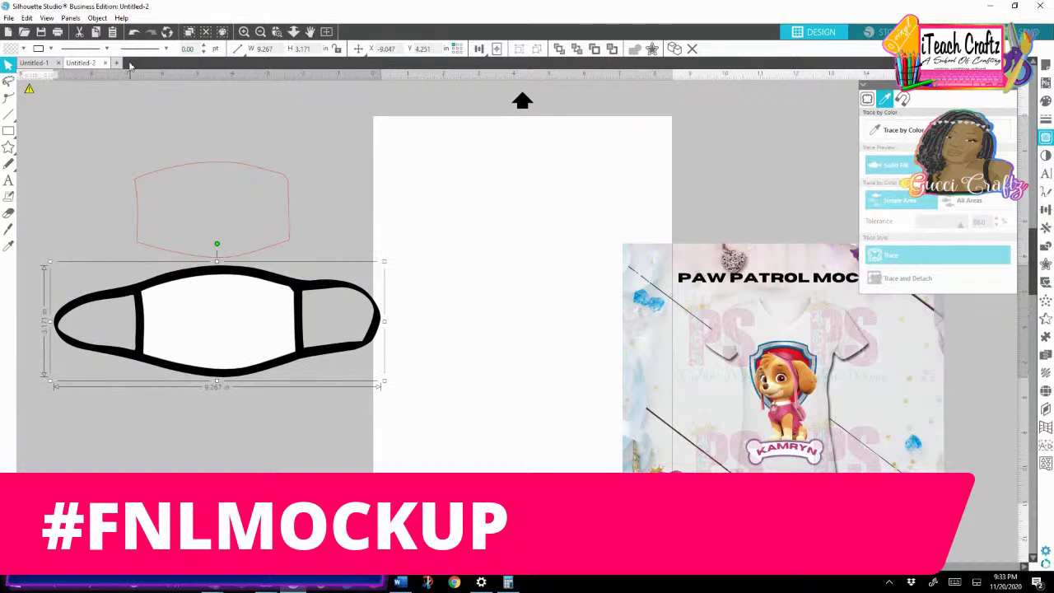
Step: Trace and detach the mask's white centre panel by color at 68% tolerance and move the detached panel below the mask frame
left_click(896, 130)
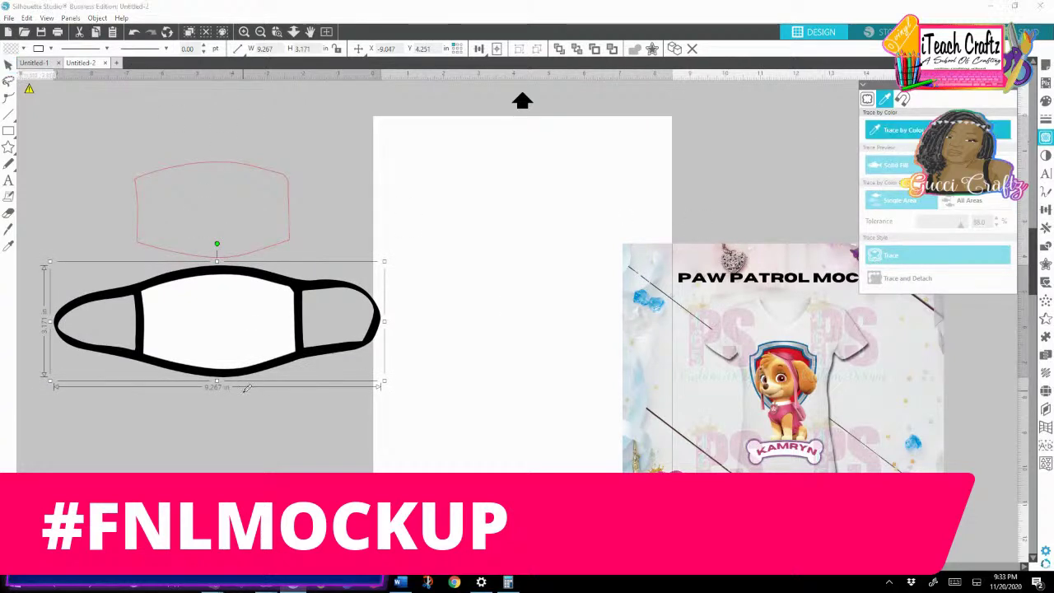
left_click(259, 302)
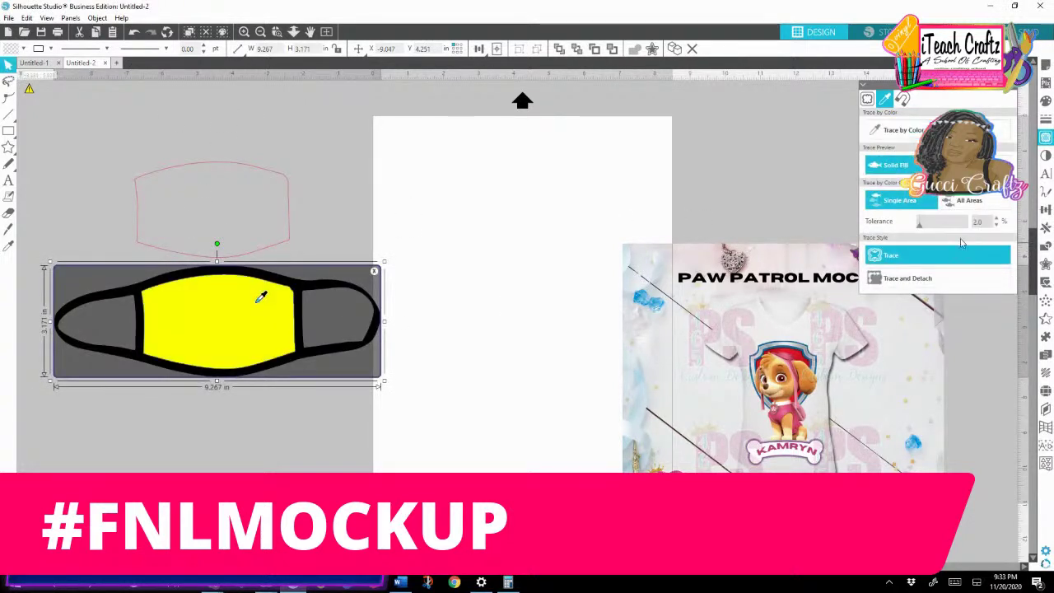
left_click_drag(920, 228, 949, 232)
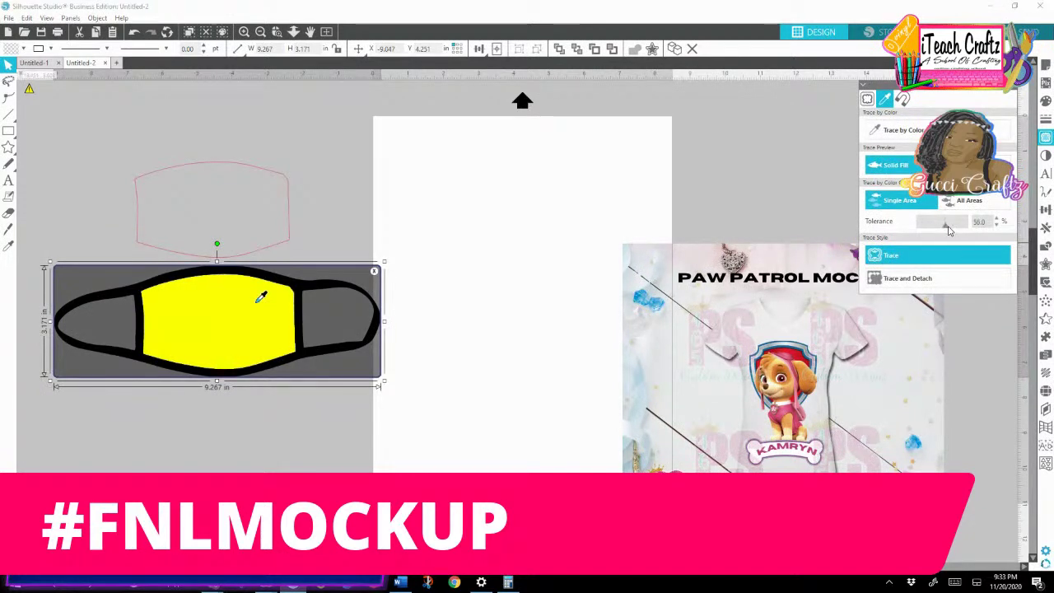
left_click(930, 283)
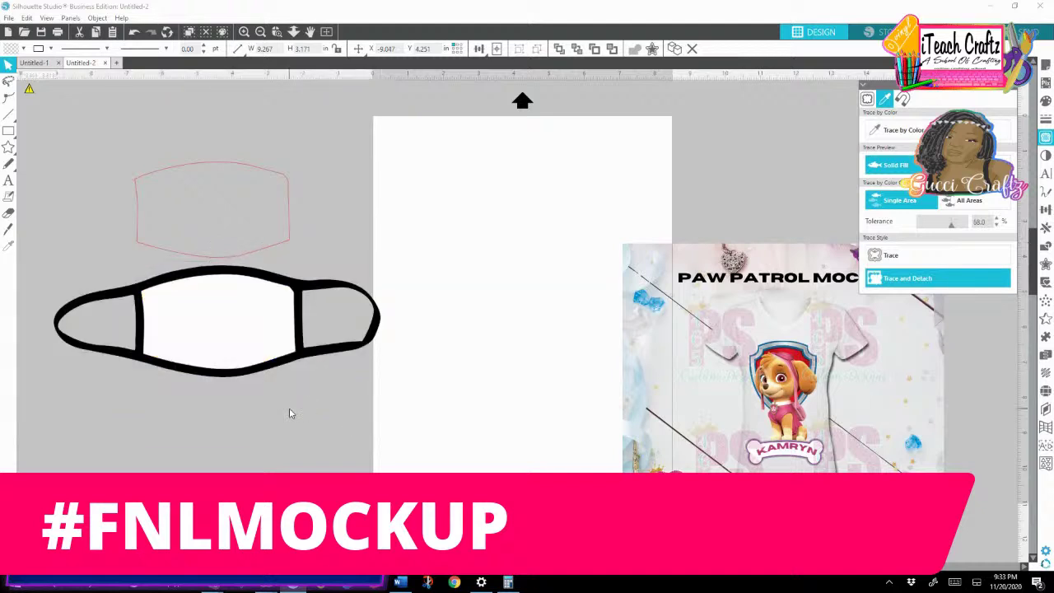
mouse_move(245, 330)
left_mouse_down()
mouse_move(225, 461)
mouse_move(239, 458)
left_mouse_up()
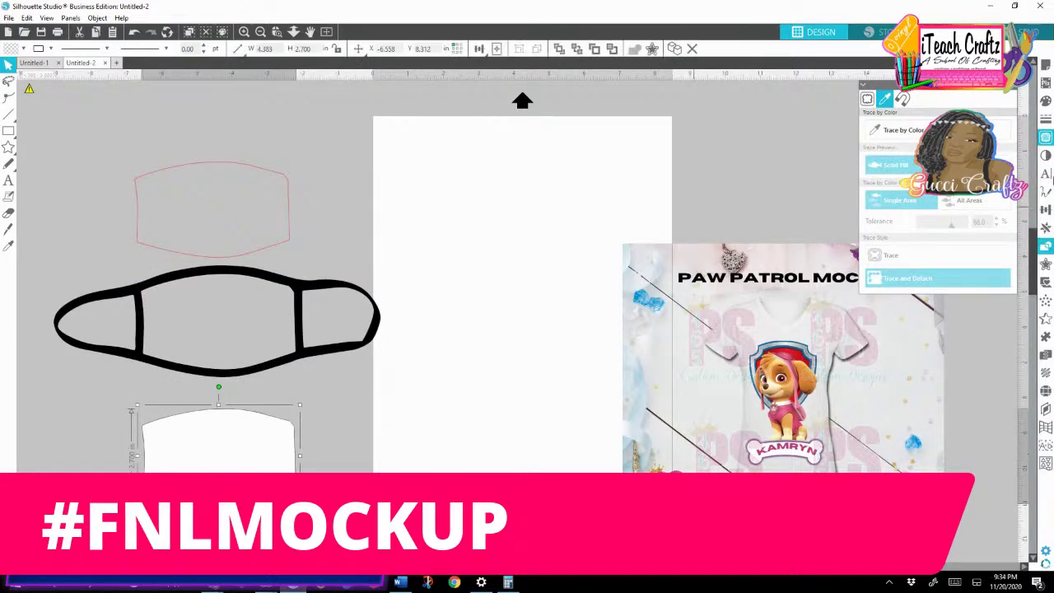
left_click(1049, 100)
left_click(886, 163)
left_click(329, 441)
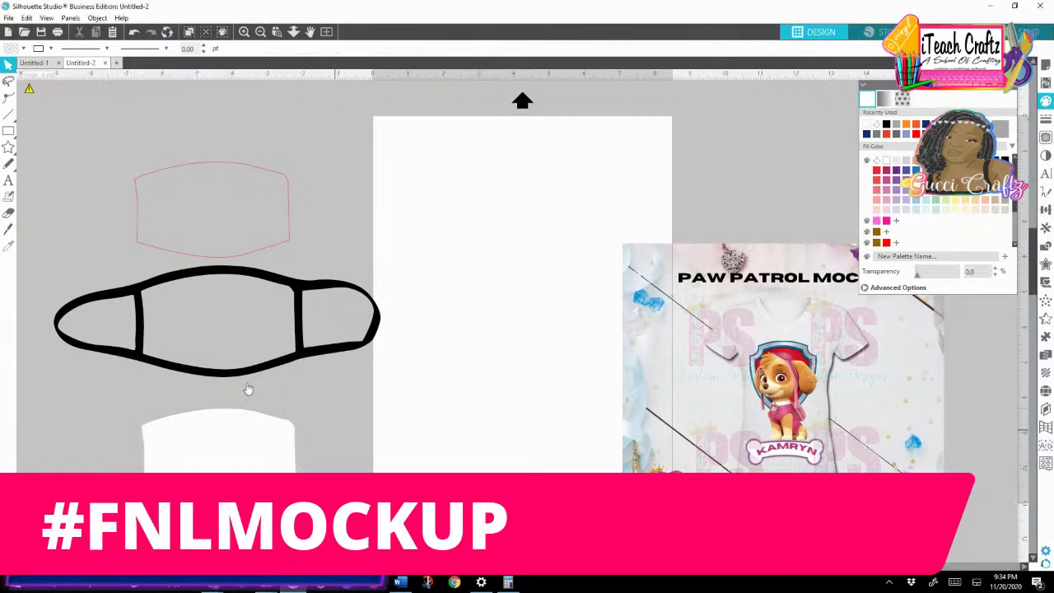
Step: Delete the red centre-panel outline, and move the mask frame up with the detached white panel just beneath it
left_click(234, 265)
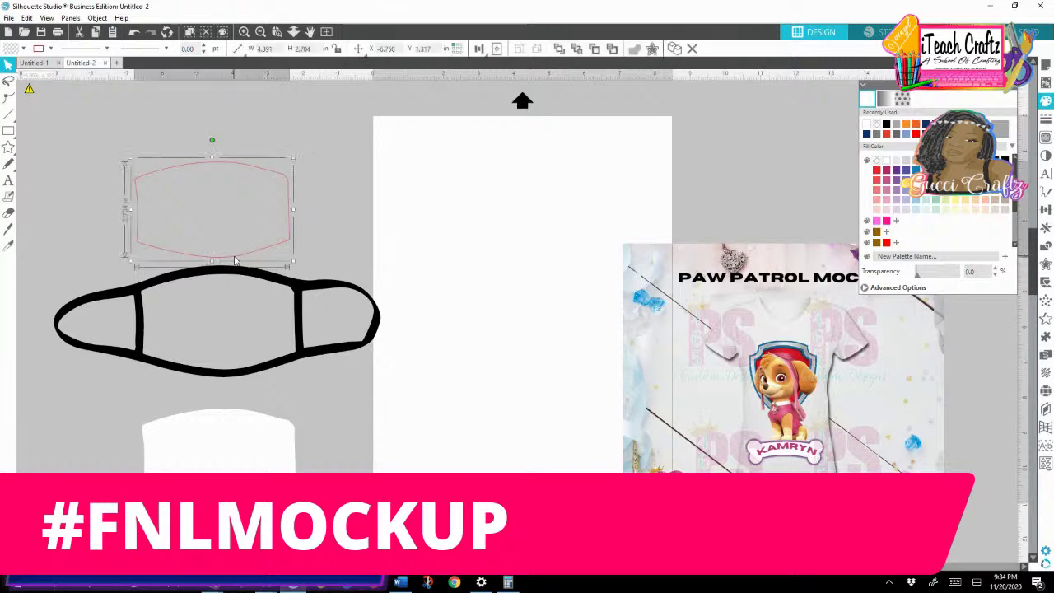
key("Delete")
left_click_drag(221, 279, 201, 134)
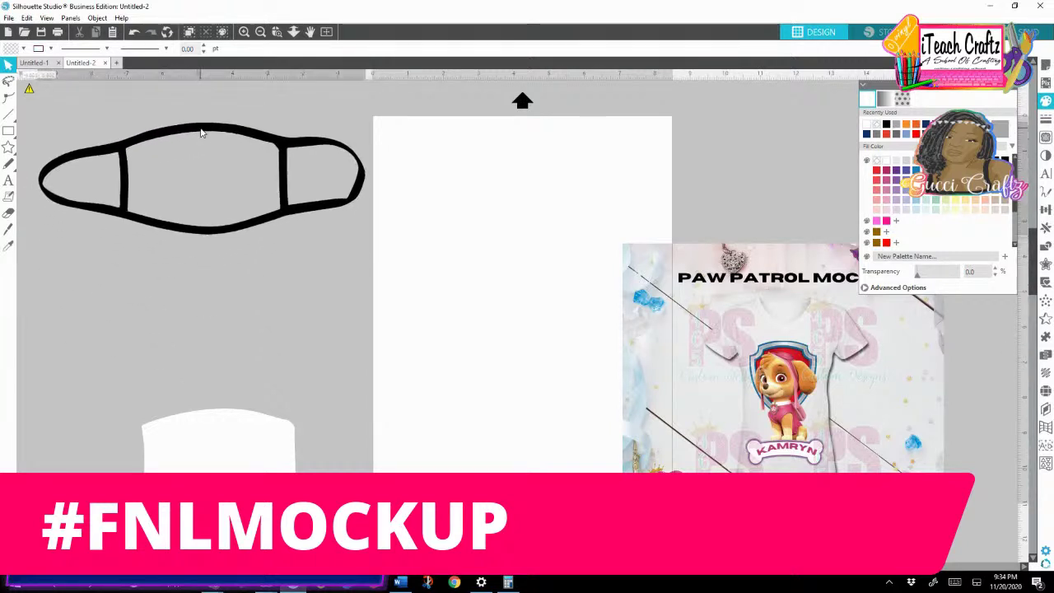
left_click_drag(224, 457, 228, 327)
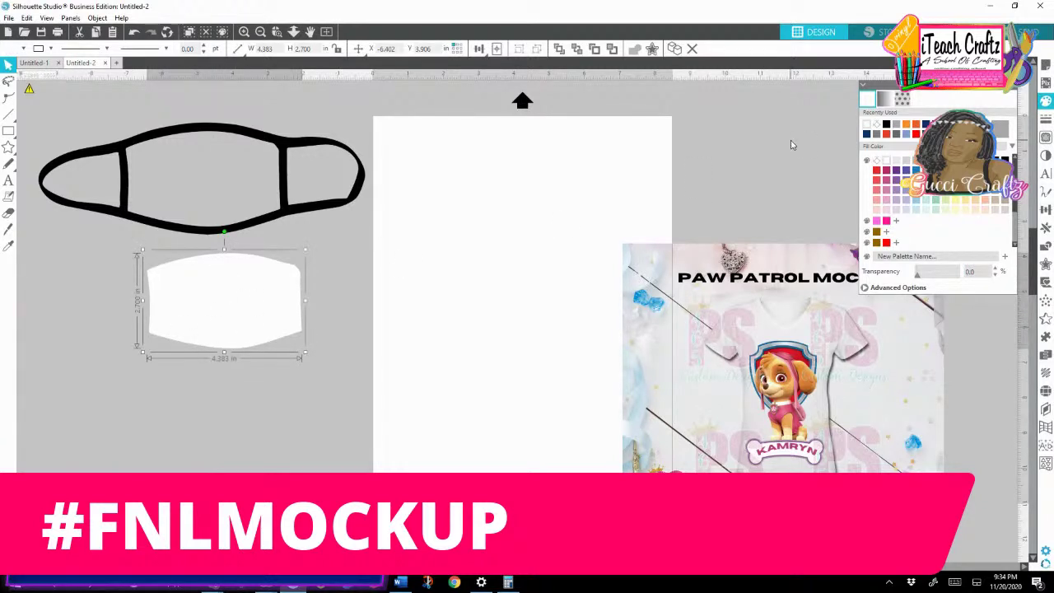
Step: Fill the detached centre panel with the pink ombre glitter pattern
left_click(1046, 103)
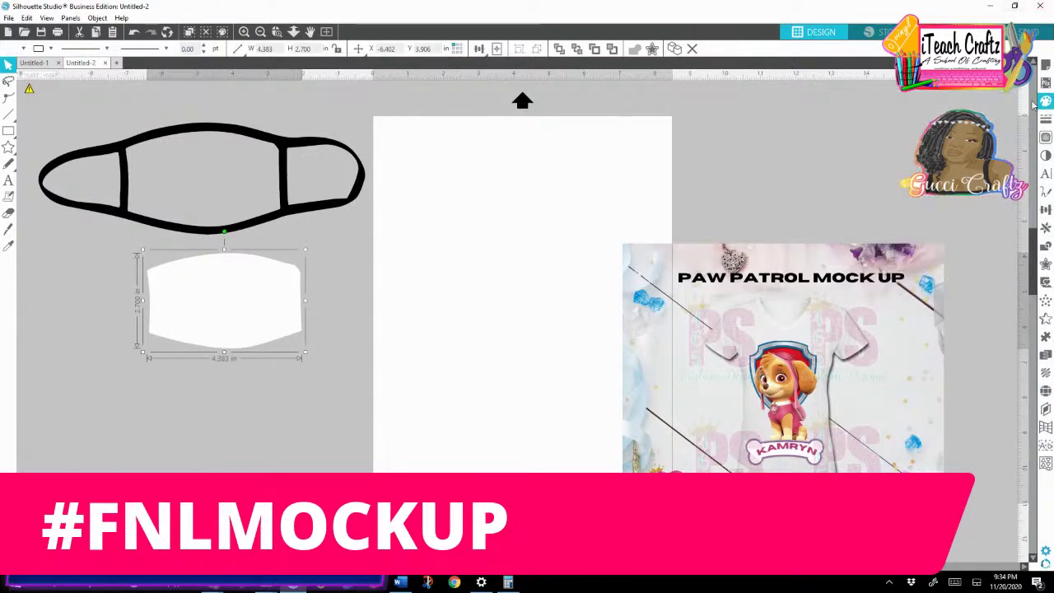
left_click(1047, 104)
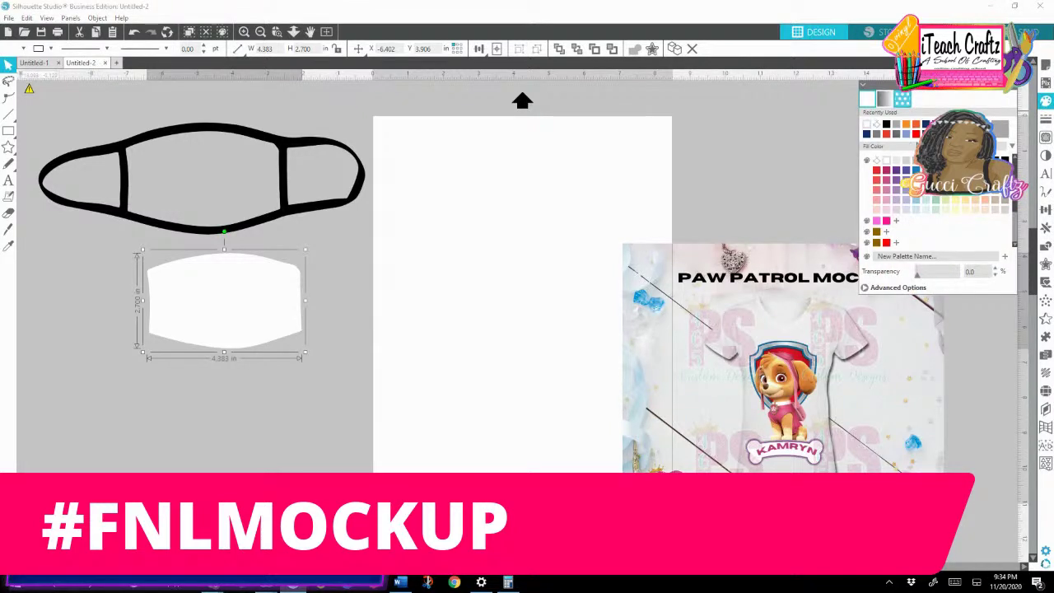
left_click(902, 98)
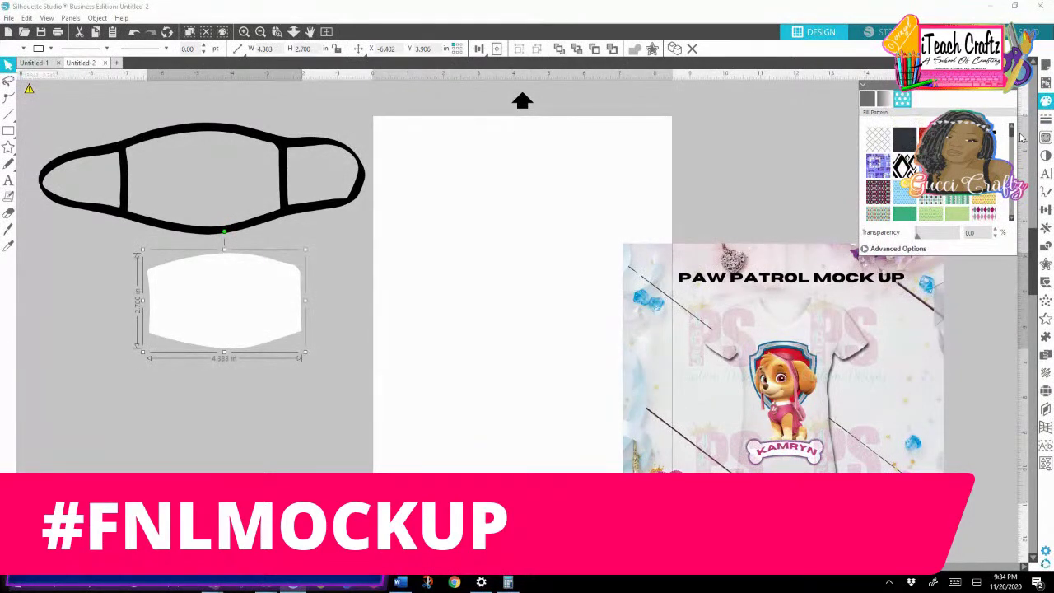
left_click_drag(1013, 138, 1014, 210)
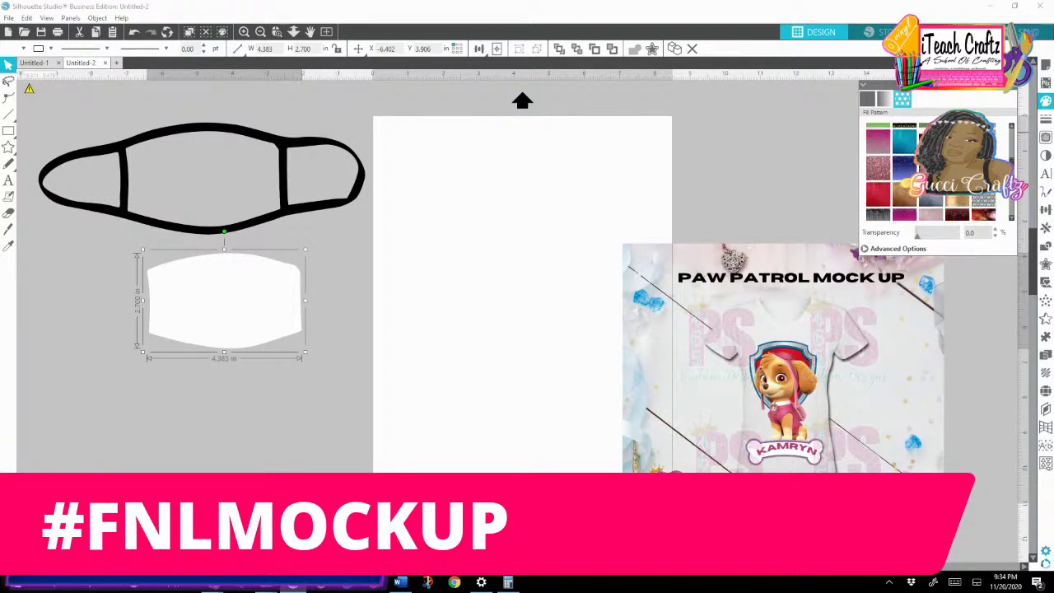
left_click(877, 144)
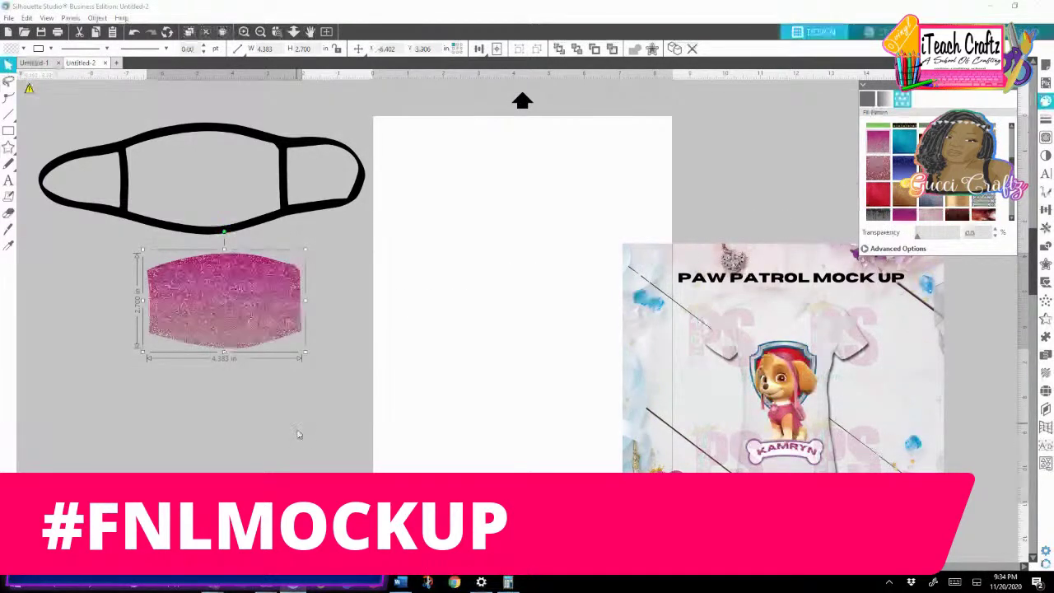
left_click(144, 362)
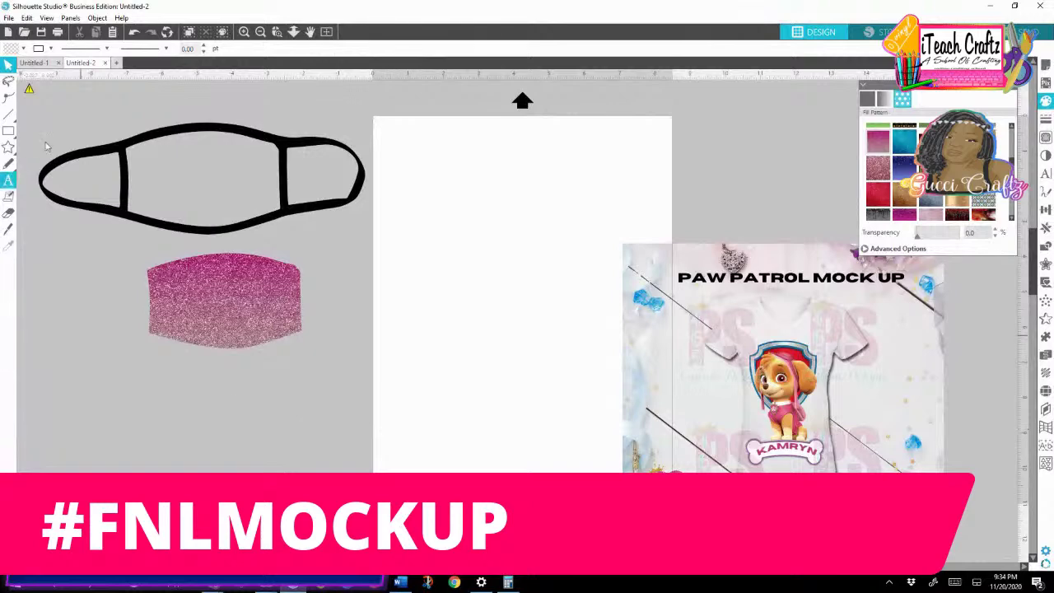
Step: Merge the BLACK GIRL MAGIC image into the document
left_click(8, 17)
left_click(29, 91)
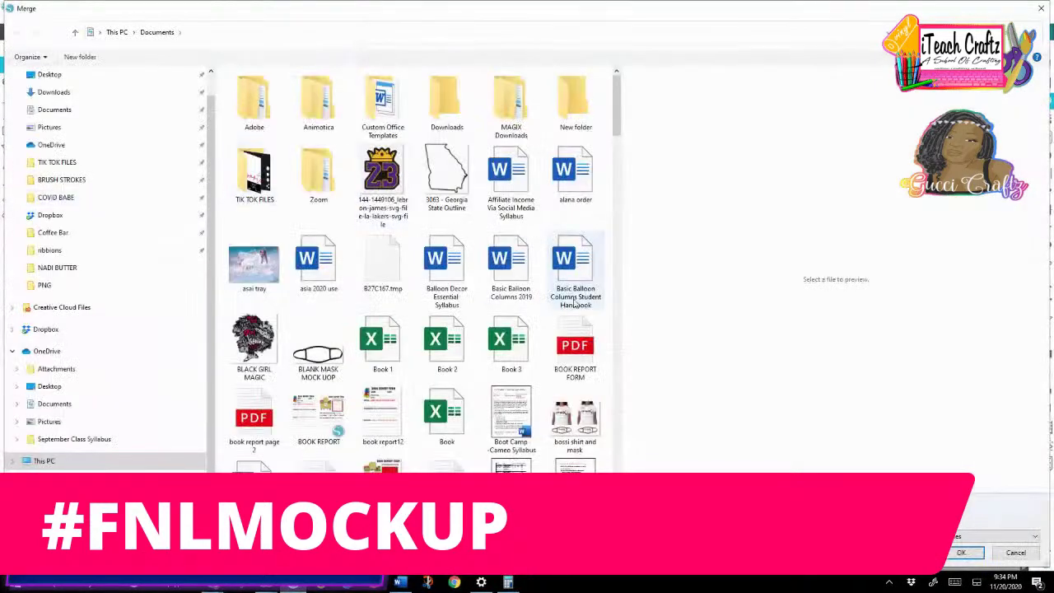
left_click(253, 333)
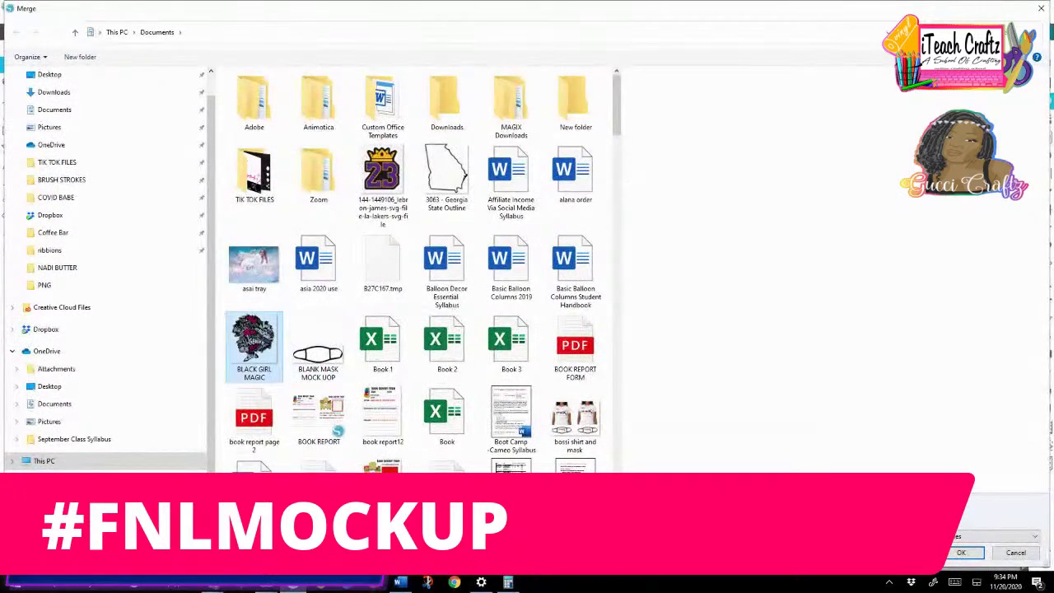
left_click(959, 554)
Step: Position and size the BLACK GIRL MAGIC image so it sits centred within the pink glitter panel
left_click_drag(409, 142, 320, 350)
left_click_drag(276, 314, 239, 302)
left_click_drag(272, 351, 268, 350)
left_click(294, 390)
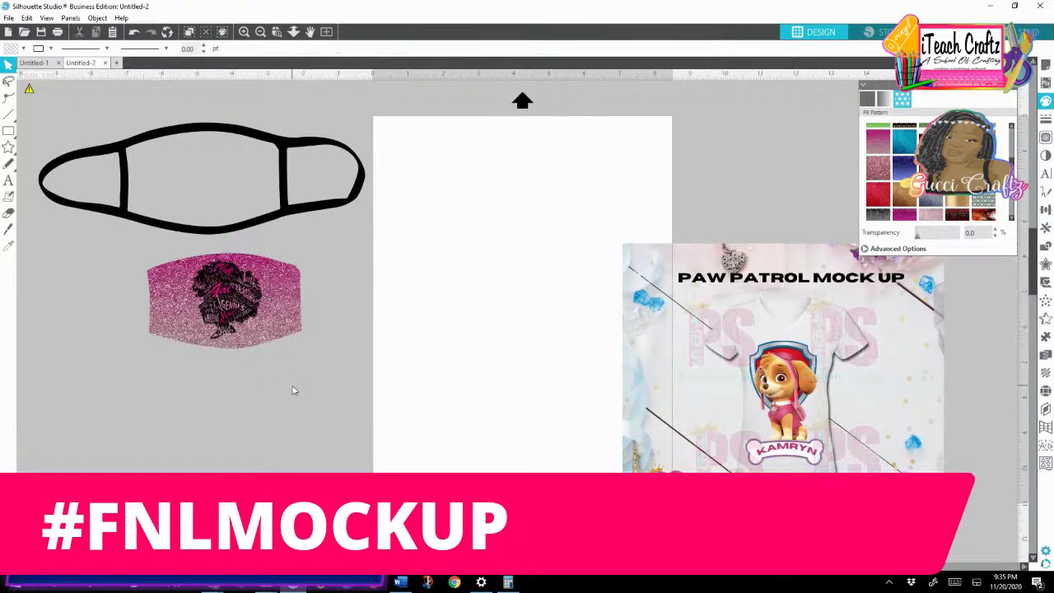
Step: Place the mask frame in front of the pink glitter panel, aligned with its edges and resized to about 9.06 in wide
right_click(375, 385)
left_click(256, 118)
left_click_drag(231, 131, 242, 243)
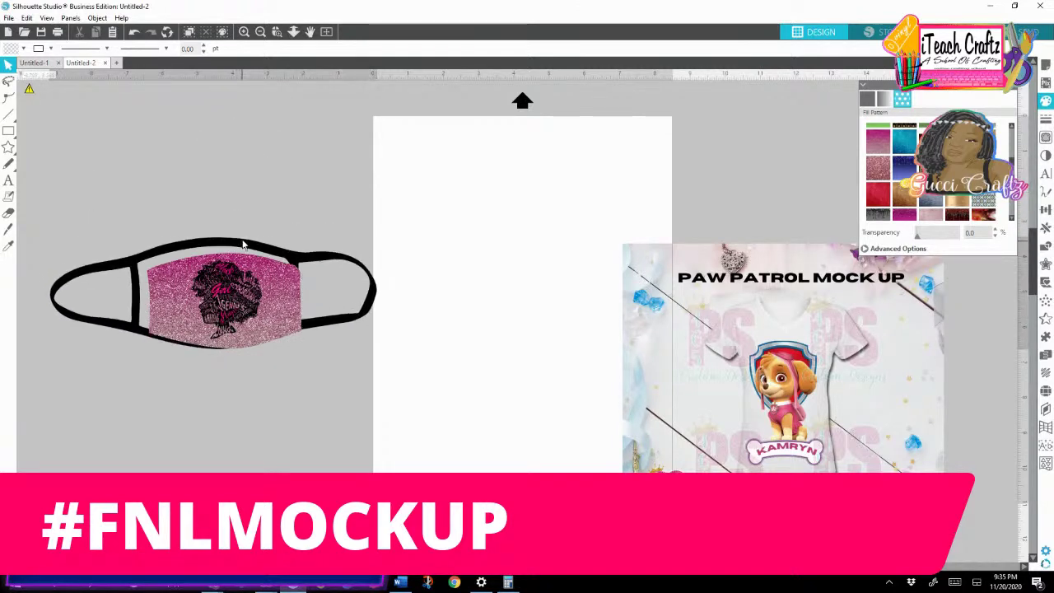
right_click(239, 241)
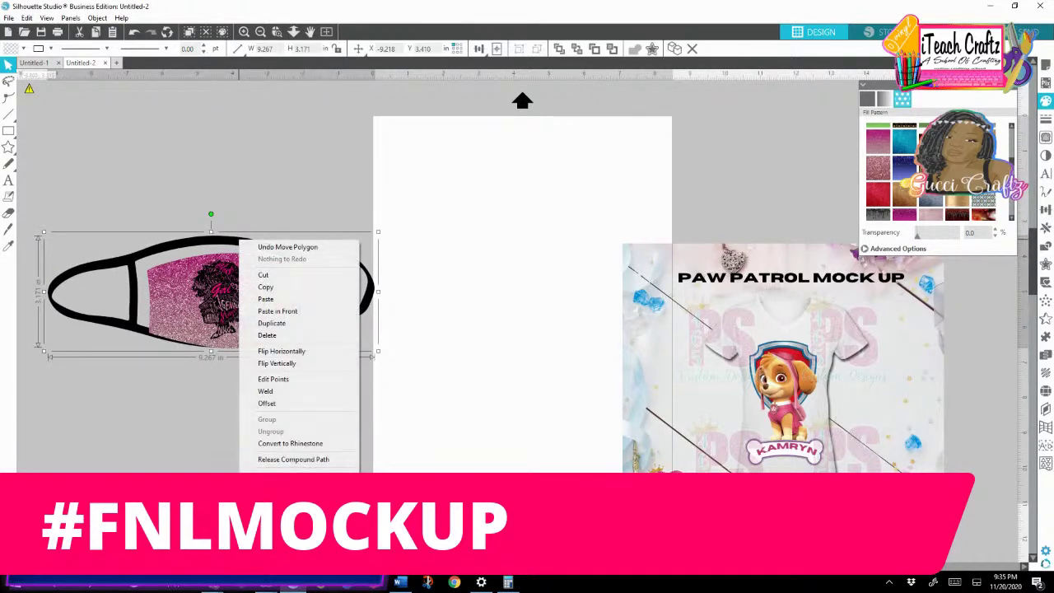
key("Escape")
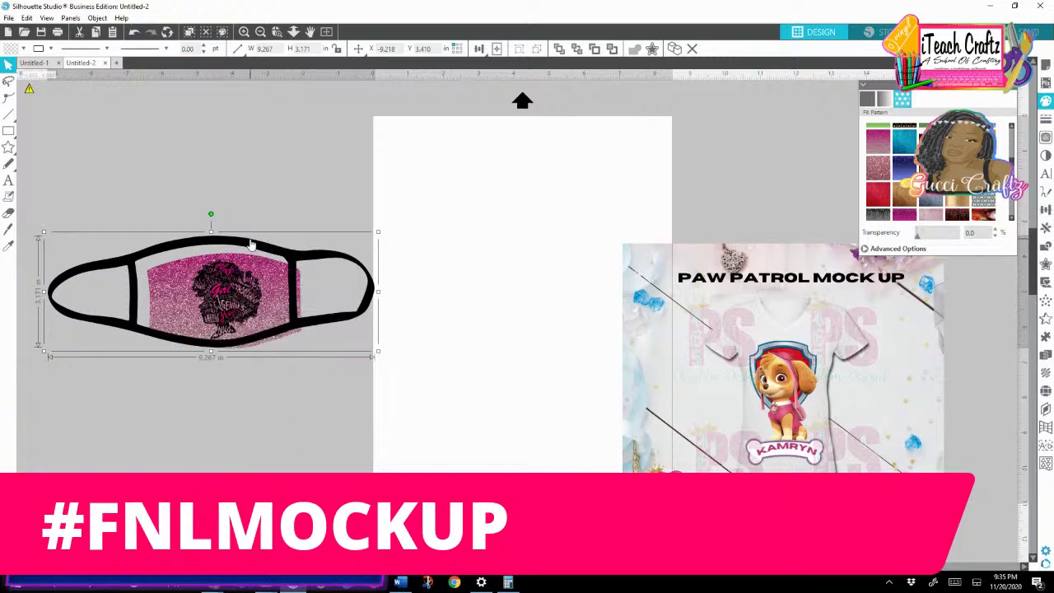
left_click_drag(245, 247, 255, 254)
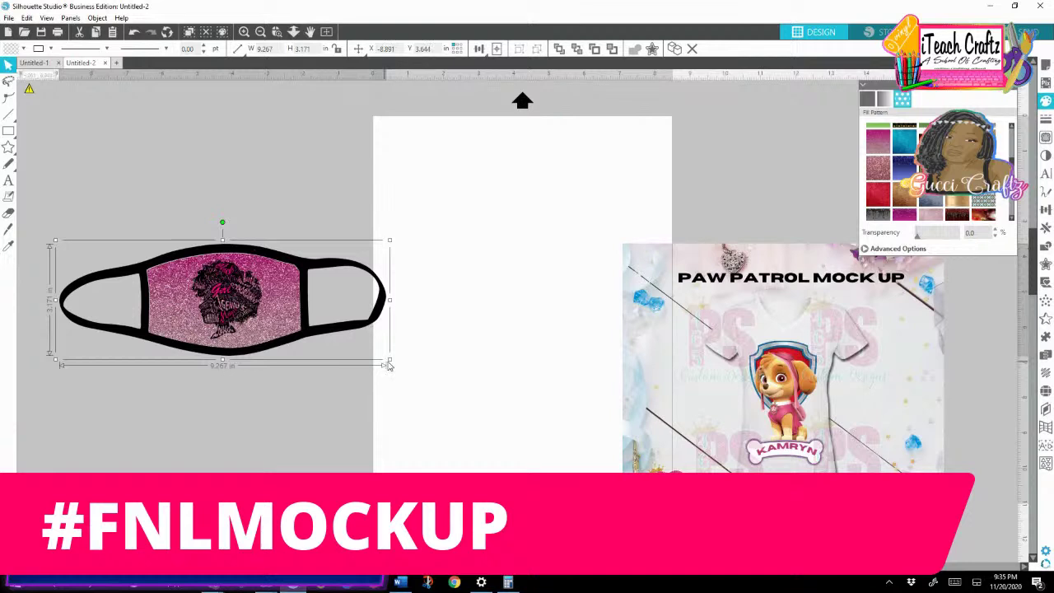
left_click_drag(391, 366, 383, 359)
left_click_drag(167, 253, 173, 260)
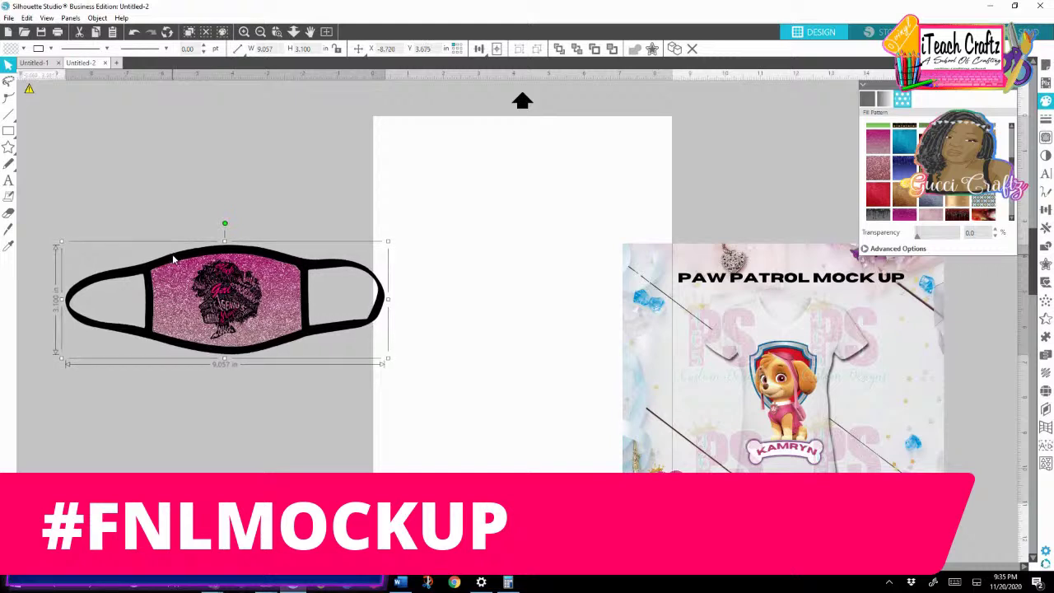
left_click(255, 462)
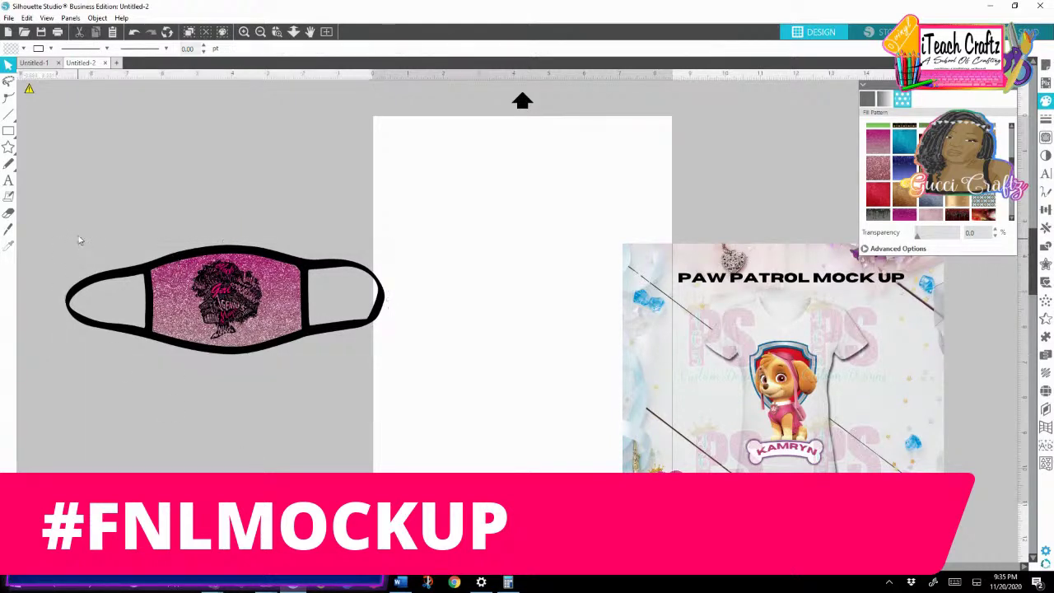
Step: Group the mask frame, glitter panel and design and move the group up, and shift the Paw Patrol mock-up image slightly up
left_click(247, 272)
right_click(304, 254)
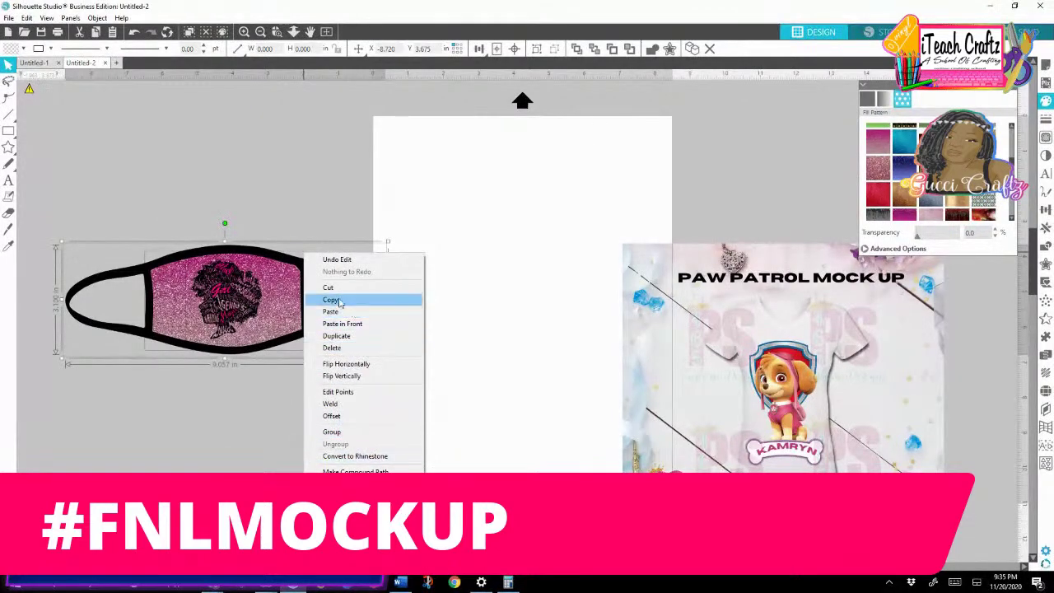
left_click(332, 432)
left_click_drag(262, 295, 256, 199)
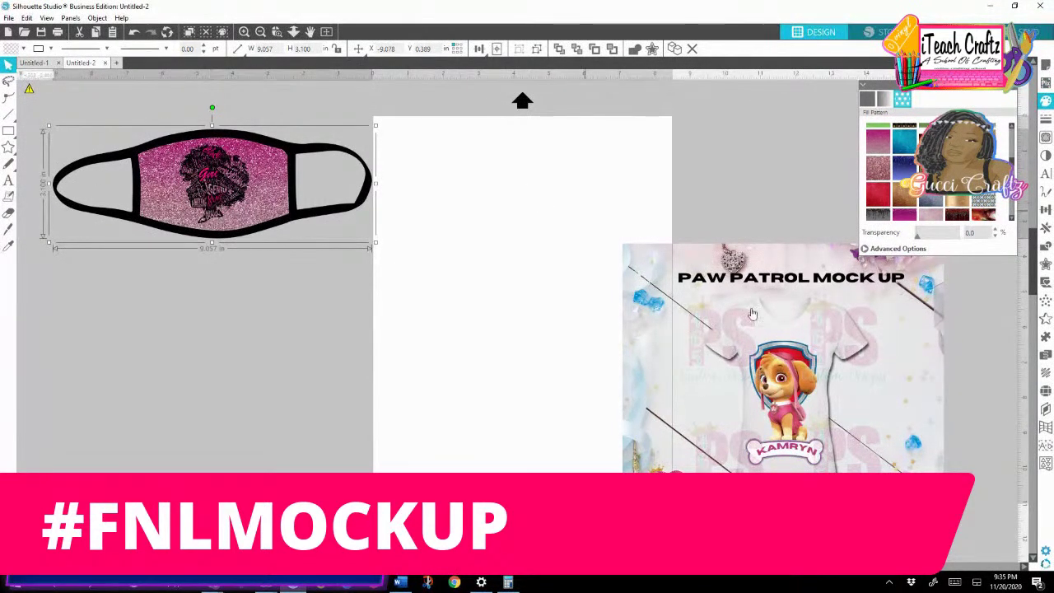
left_click_drag(814, 346, 613, 239)
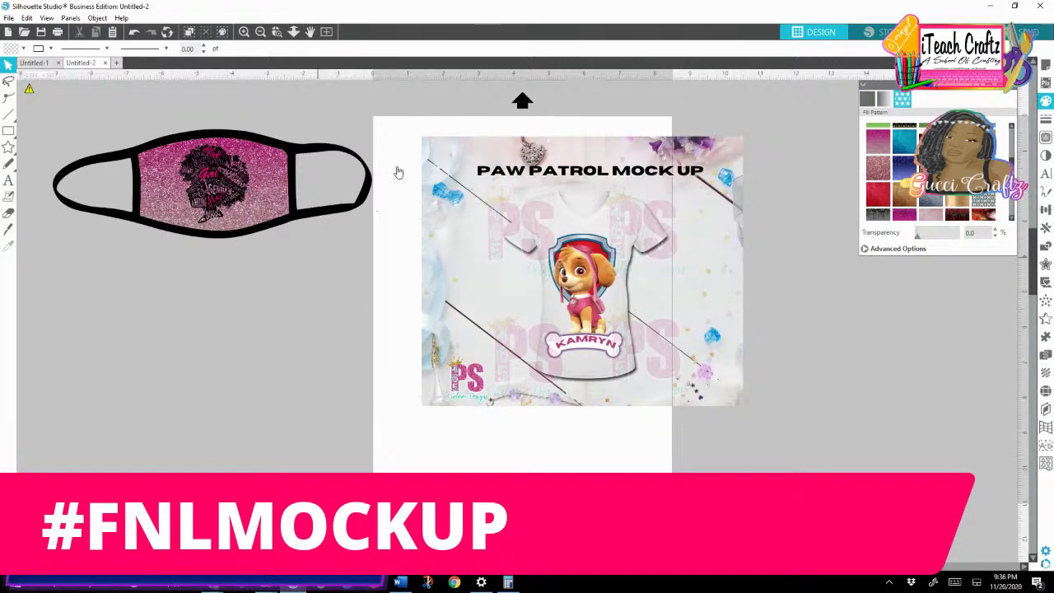
left_click_drag(428, 241, 630, 268)
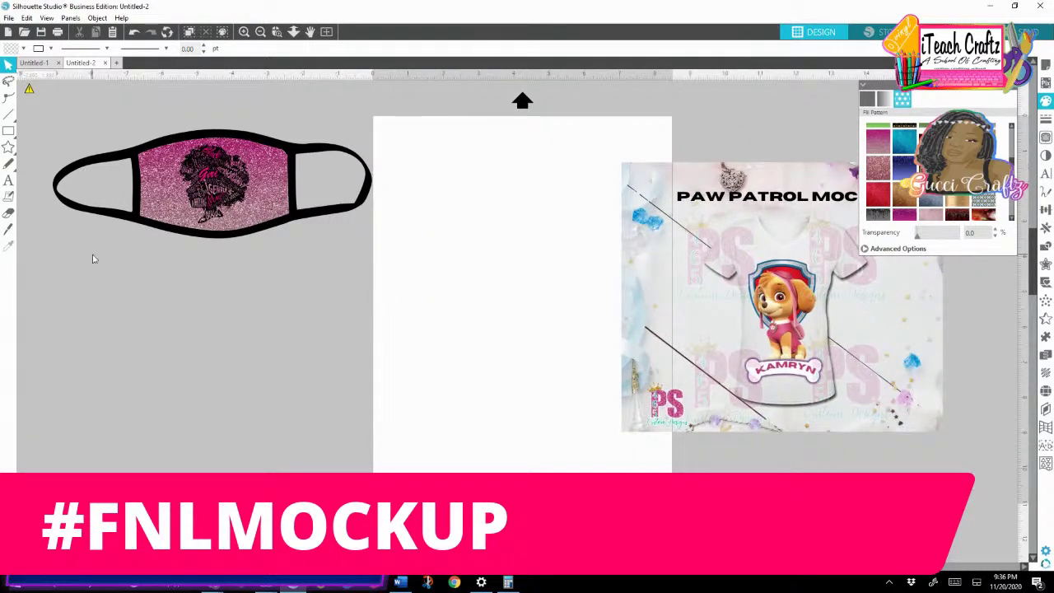
Step: Merge the blank white T-shirt PNG from the Downloads folder and place it below the glitter mask
left_click(8, 18)
left_click(32, 92)
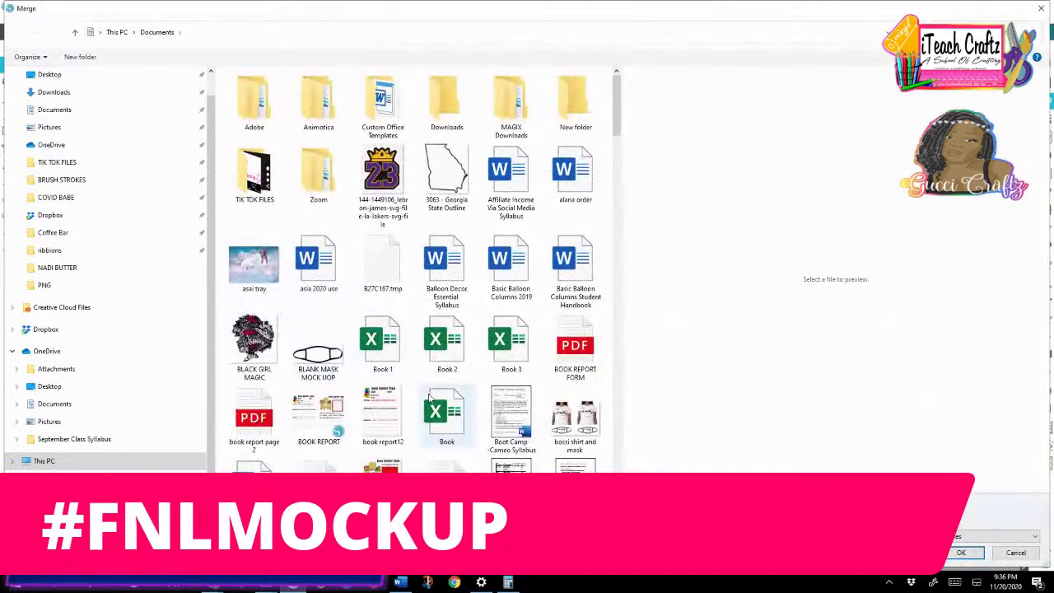
left_click(129, 93)
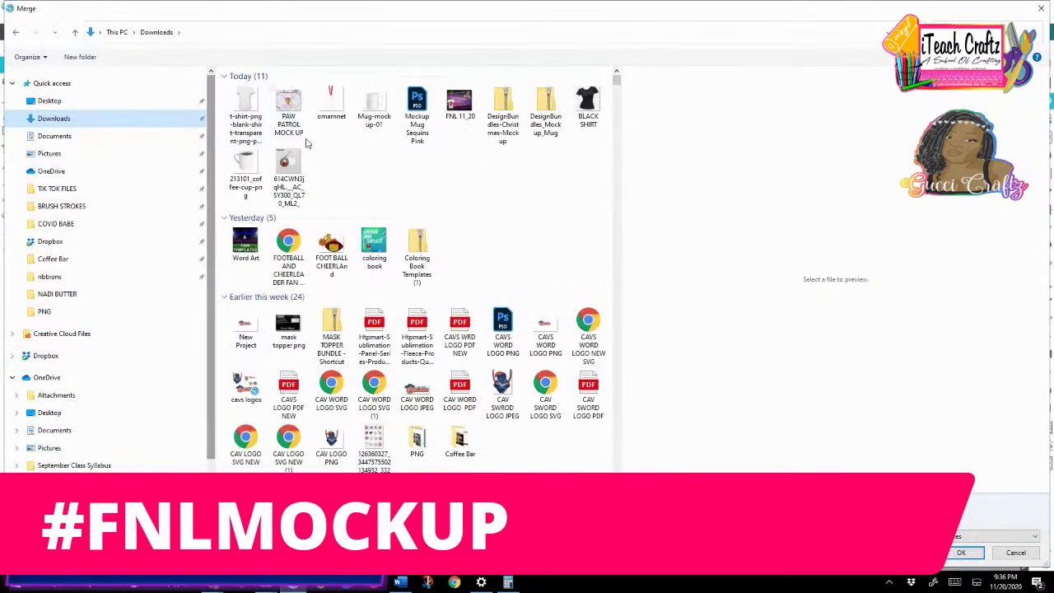
left_click(243, 106)
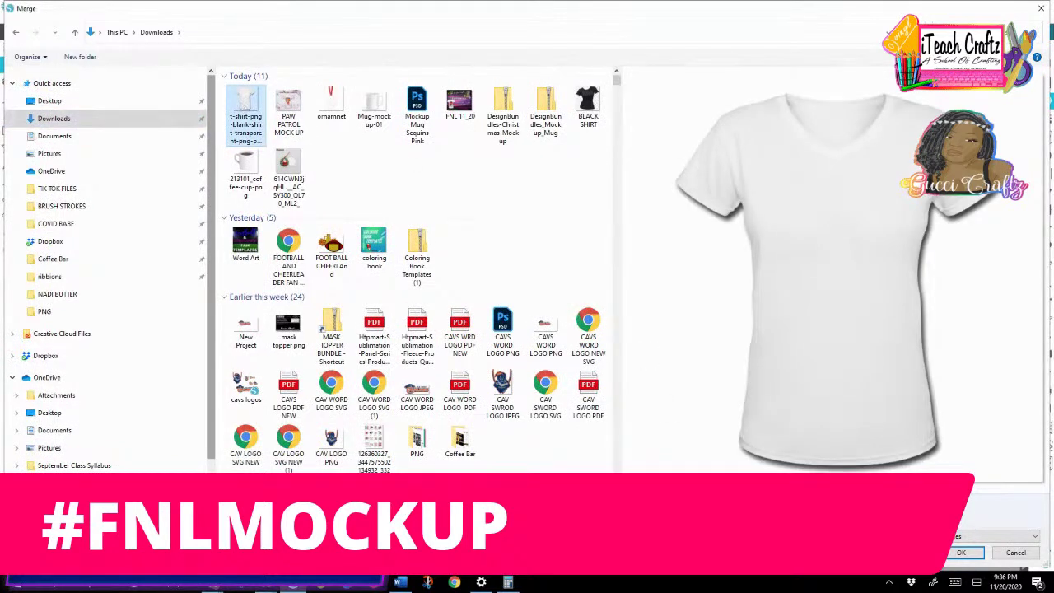
left_click(963, 553)
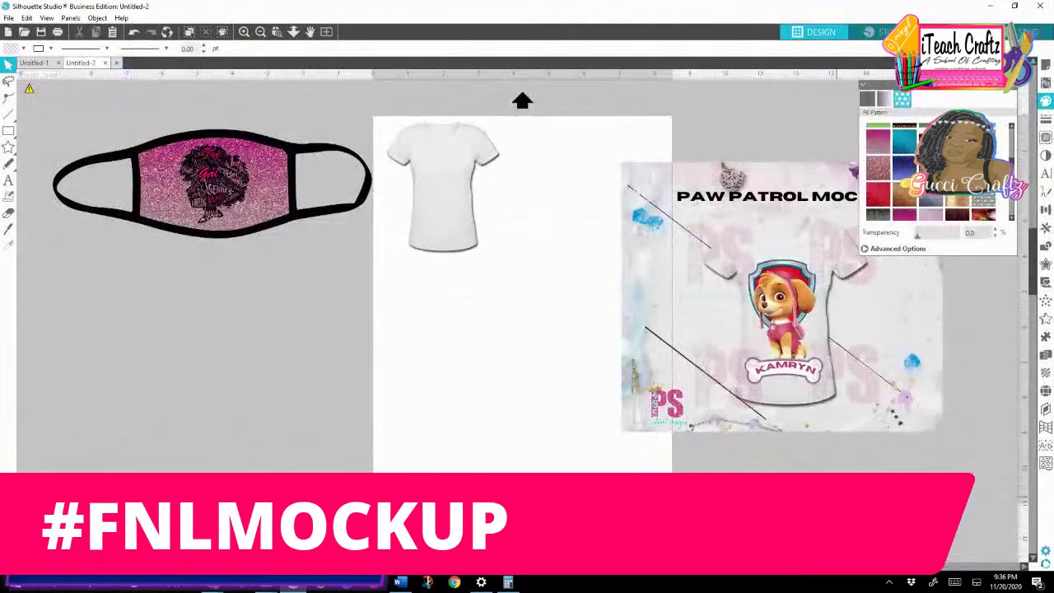
left_click_drag(469, 206, 238, 401)
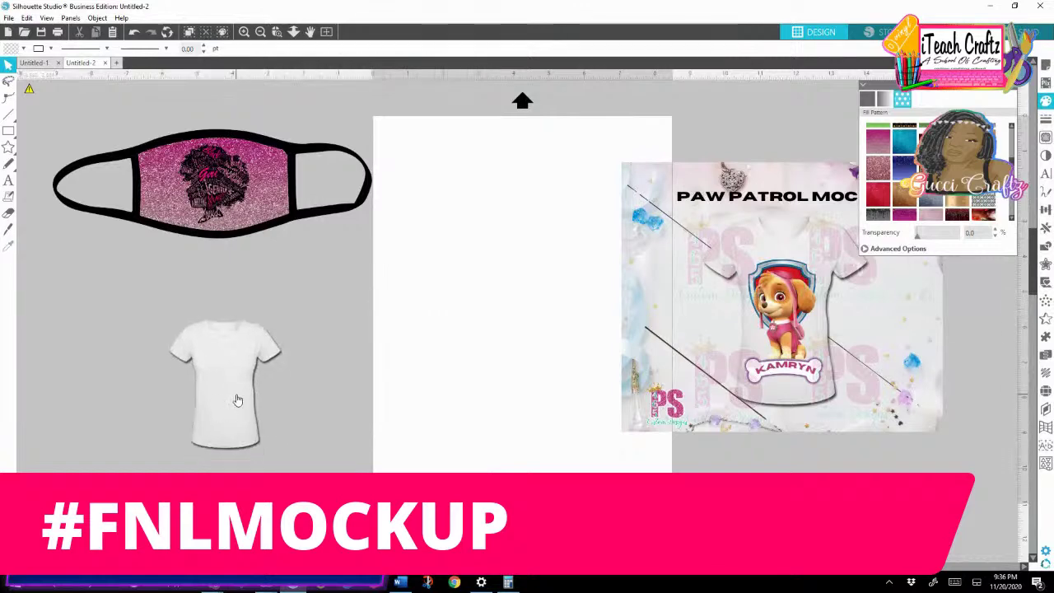
Step: Duplicate the grouped glitter mask, place the copy over the page and ungroup it
right_click(206, 185)
left_click(239, 265)
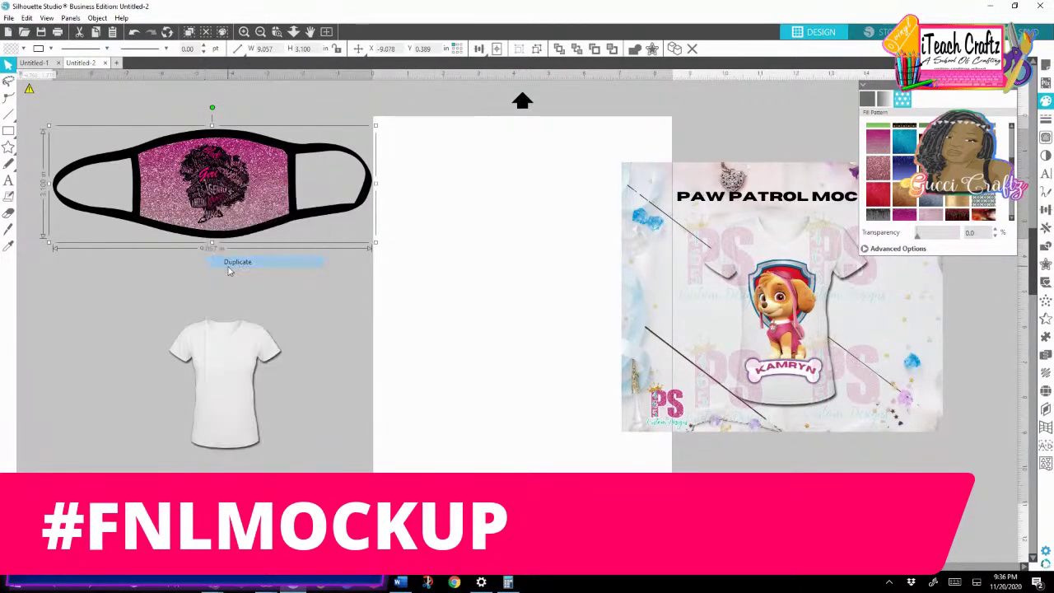
left_click_drag(251, 226, 461, 334)
right_click(458, 328)
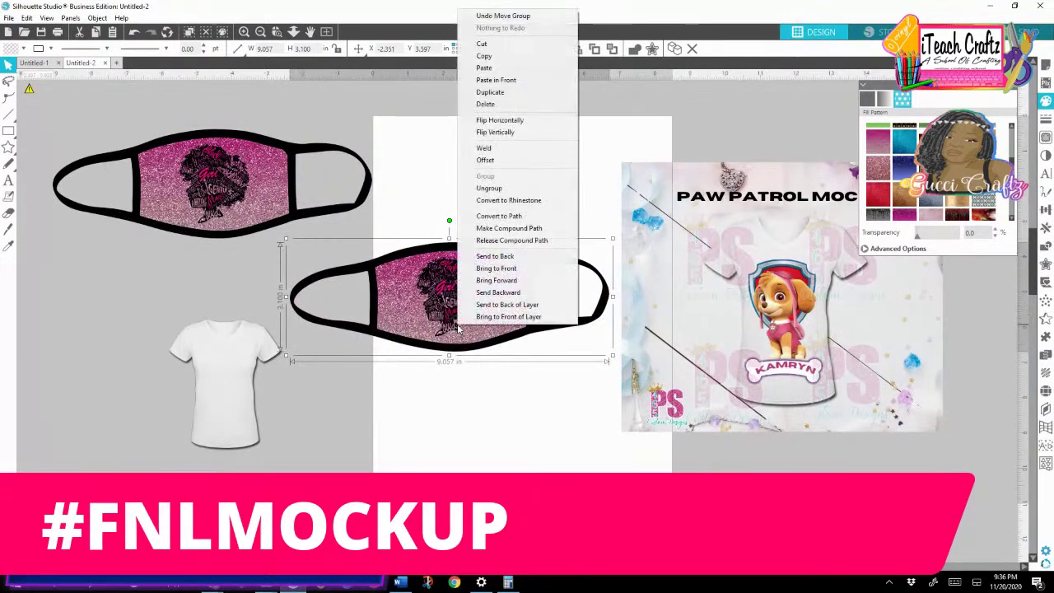
left_click(488, 188)
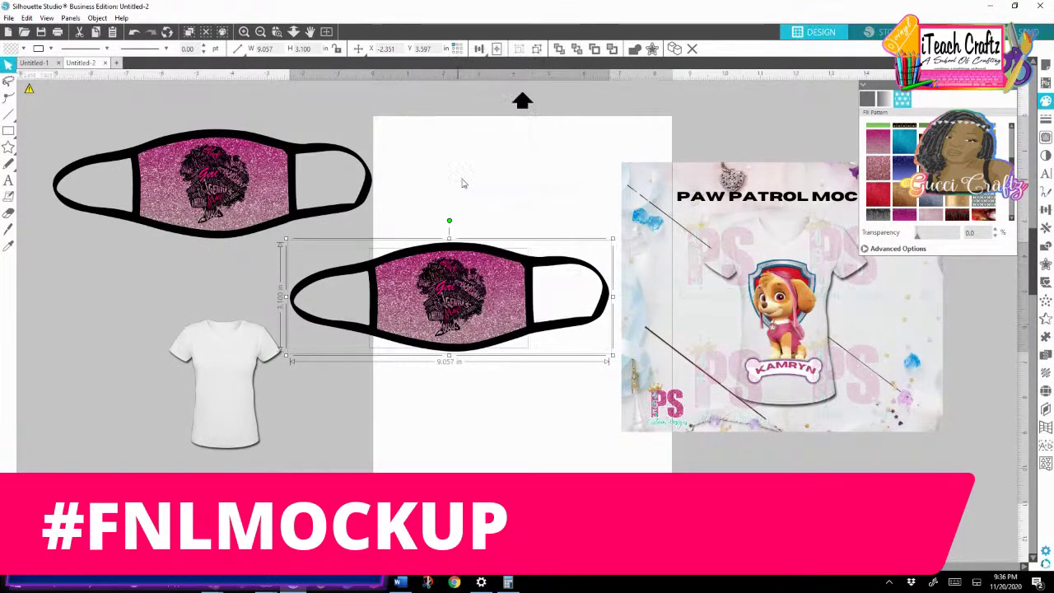
left_click(464, 181)
Step: Move the copied mask's design onto the white T-shirt at about 1.66 in wide, and place a duplicate of it beside the shirt
left_click_drag(451, 286, 227, 375)
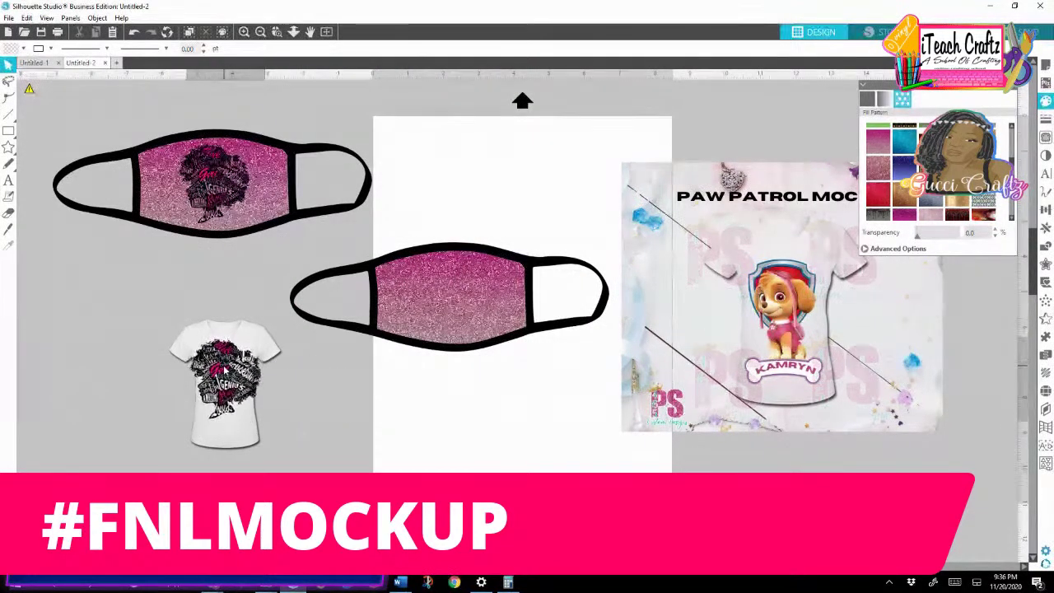
left_click_drag(266, 424, 225, 384)
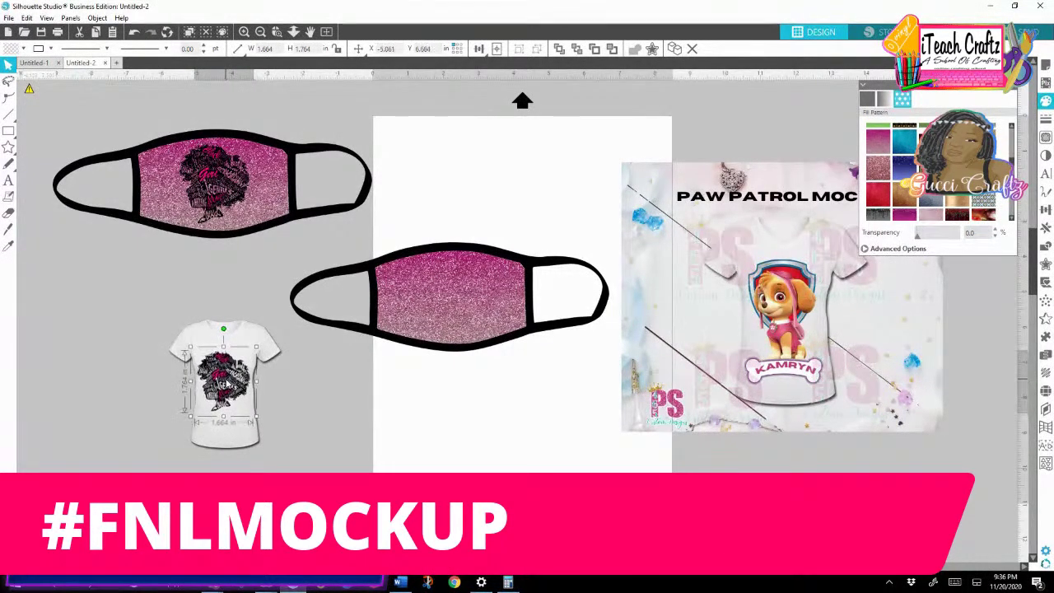
right_click(225, 385)
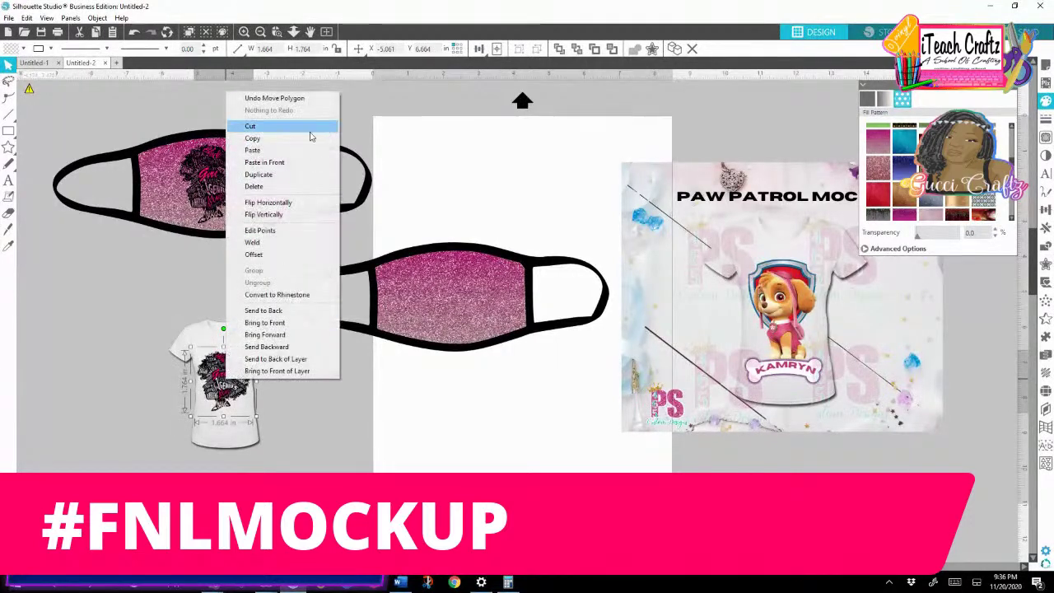
left_click(325, 173)
left_click_drag(238, 409, 334, 452)
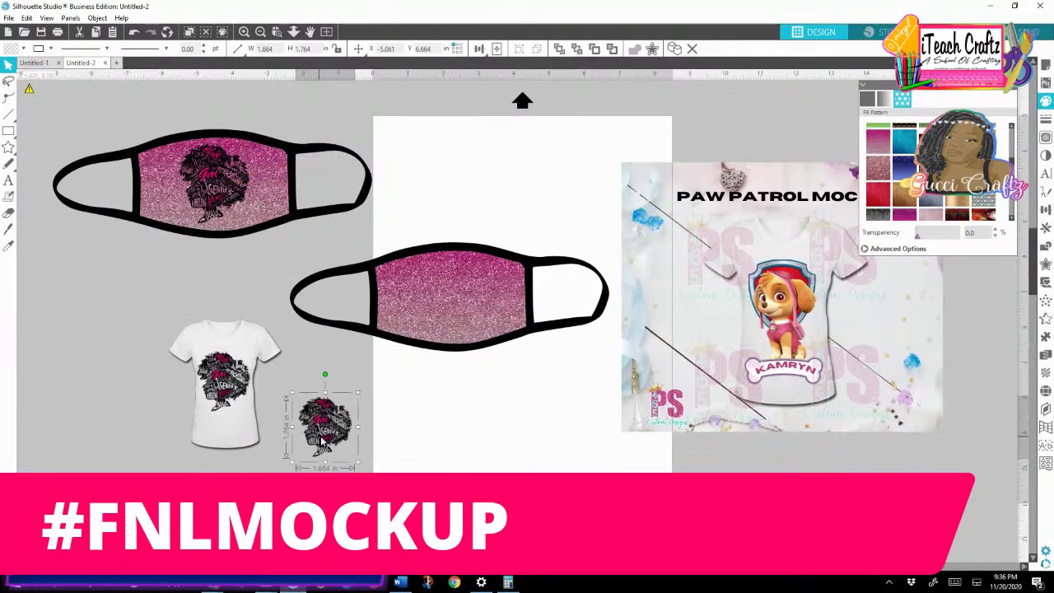
Step: Fill the second mask's centre panel with white, and centre the spare design on it, enlarged to nearly the panel's height
left_click(437, 324)
left_click(867, 98)
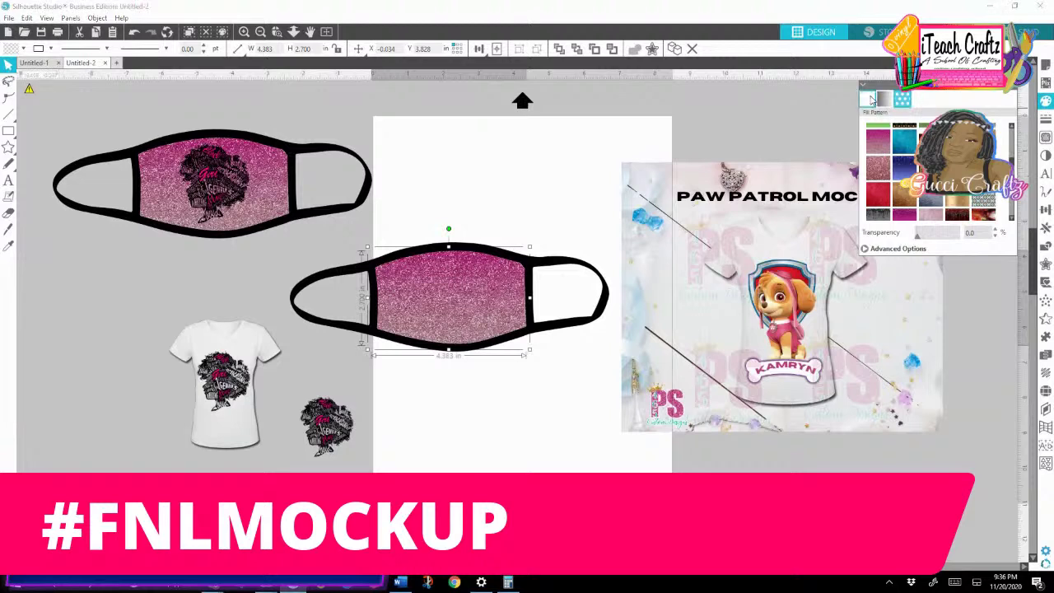
left_click(868, 125)
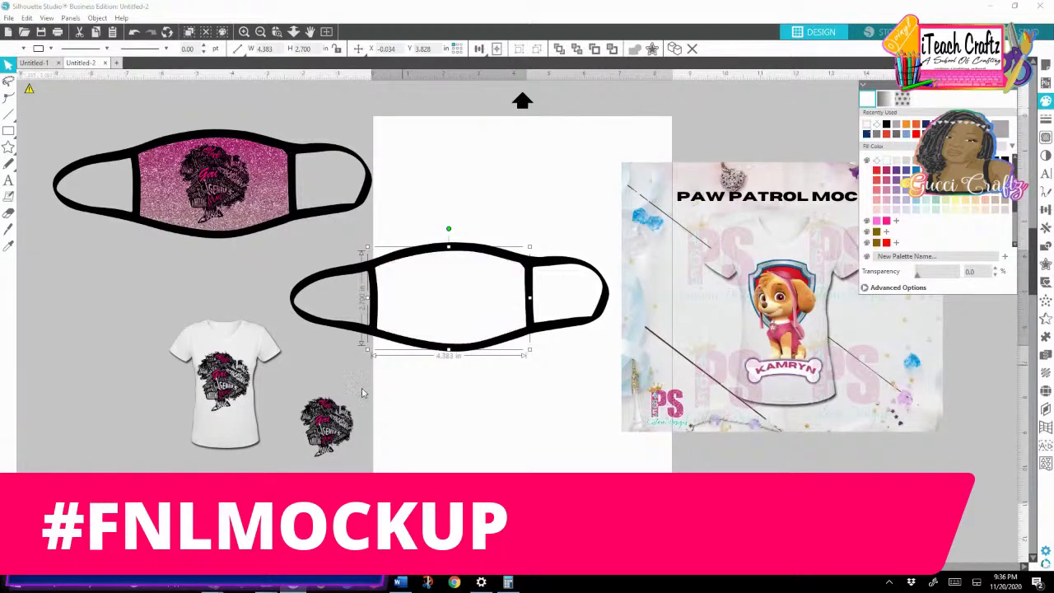
left_click_drag(326, 422, 446, 292)
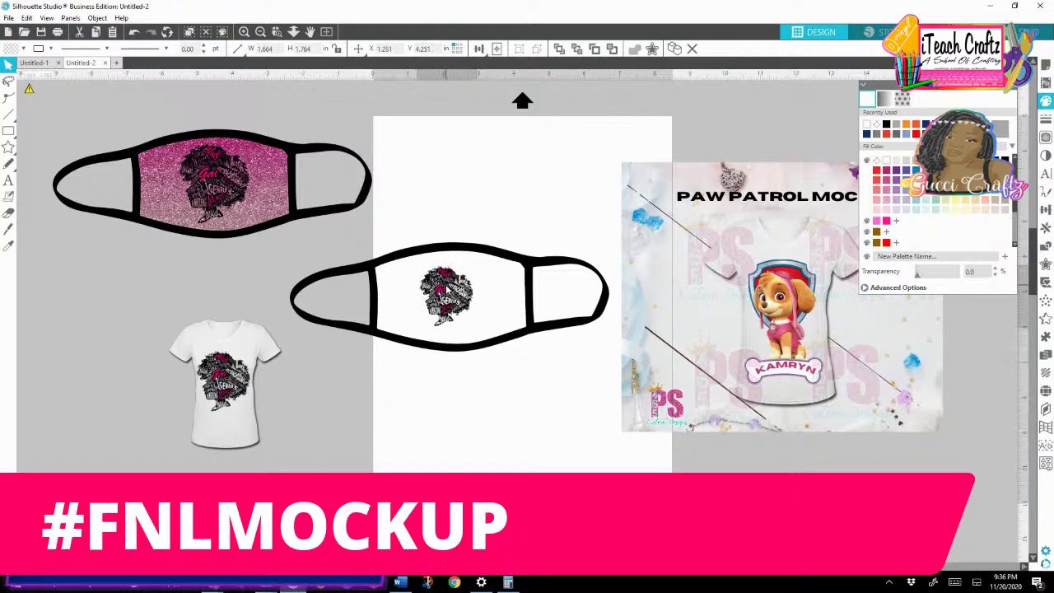
left_click_drag(480, 331, 498, 352)
left_click_drag(452, 306, 449, 300)
left_click_drag(293, 259, 320, 278)
double_click(318, 287)
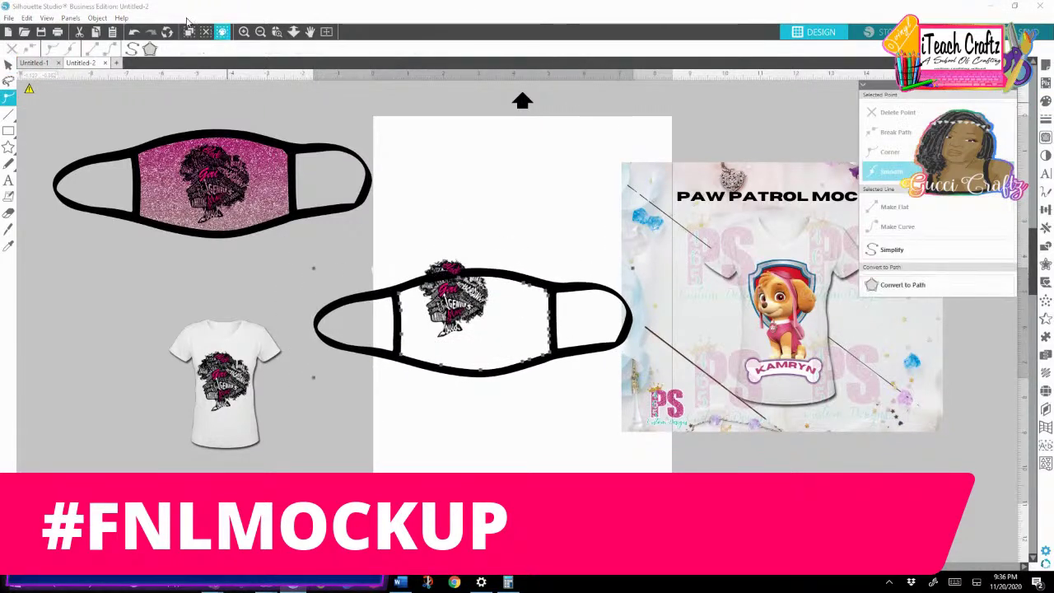
left_click(134, 32)
left_click(317, 119)
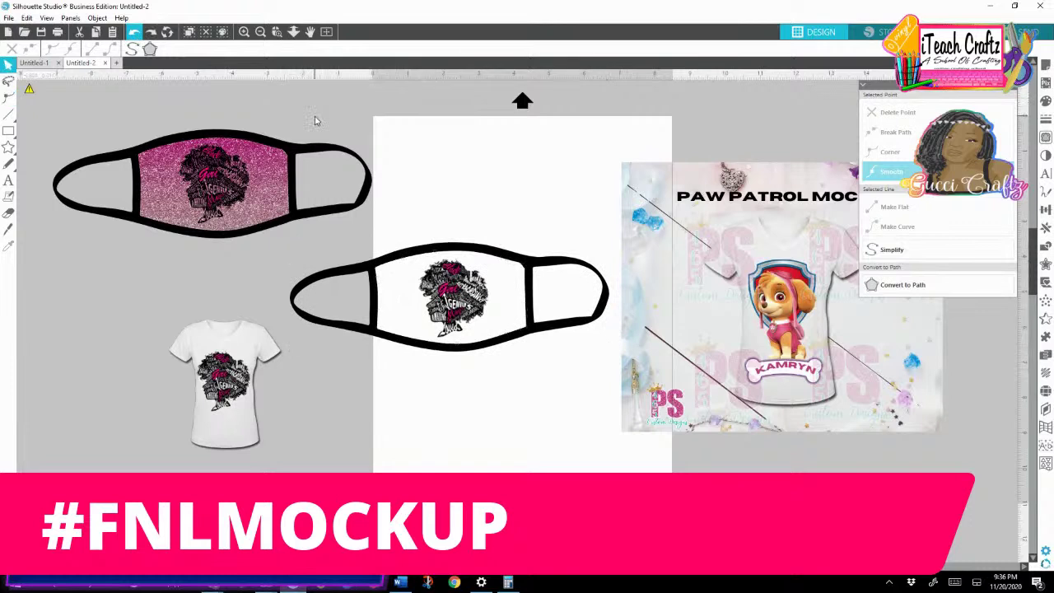
key("ctrl+z")
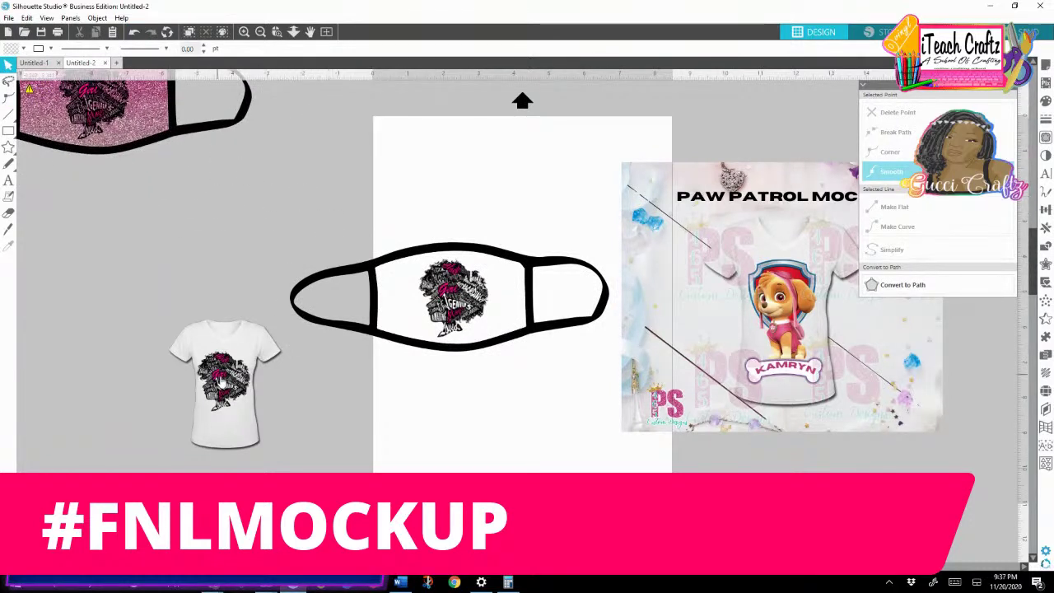
Step: Group the T-shirt with its design and move the group up beside the white mask
left_click(223, 387)
right_click(247, 410)
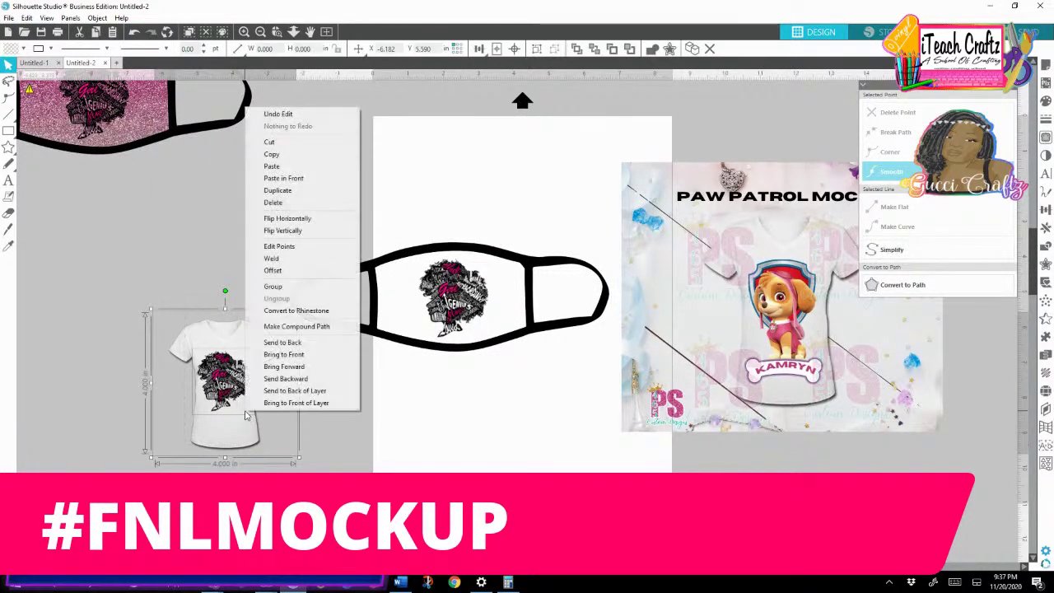
left_click(273, 287)
left_click_drag(222, 387, 161, 307)
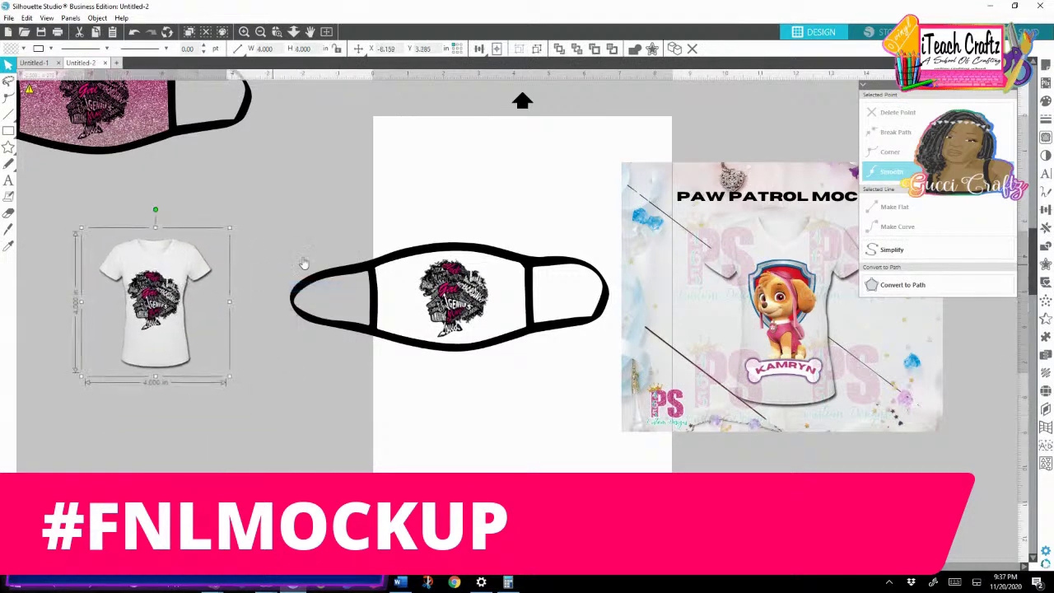
Step: Move the white mask's frame, panel and design down below the T-shirt, realigned together, and raise the T-shirt towards the glitter mask
left_click_drag(373, 318, 128, 402)
left_click_drag(365, 250, 509, 344)
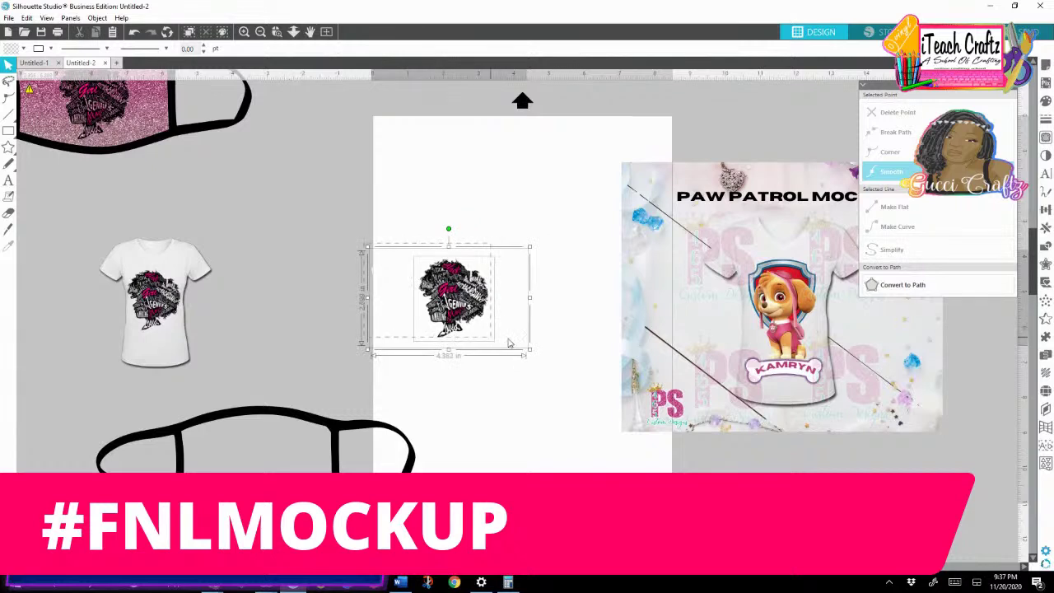
left_click_drag(453, 298, 281, 467)
left_click(245, 398)
left_click_drag(226, 352, 198, 289)
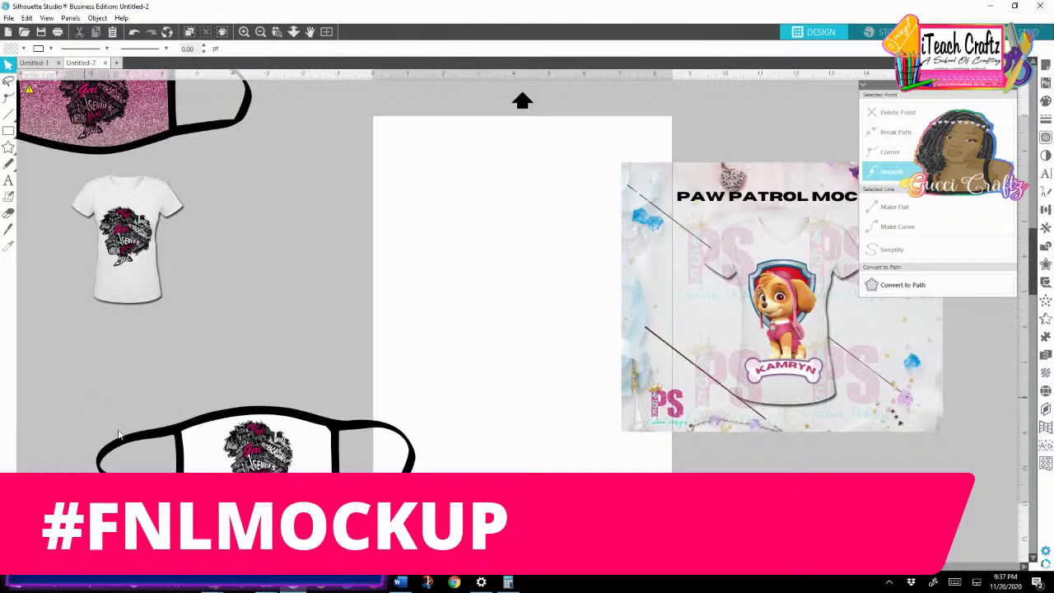
Step: Group the white mask's frame, panel and design, and shrink the group to about 5.6 in wide
left_click(91, 409)
right_click(313, 453)
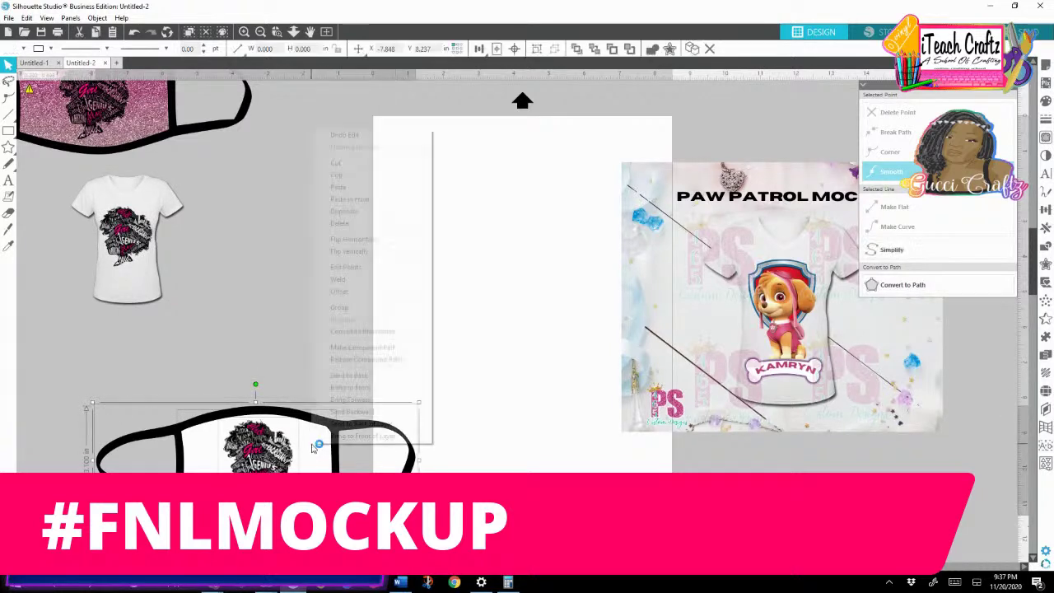
left_click(342, 305)
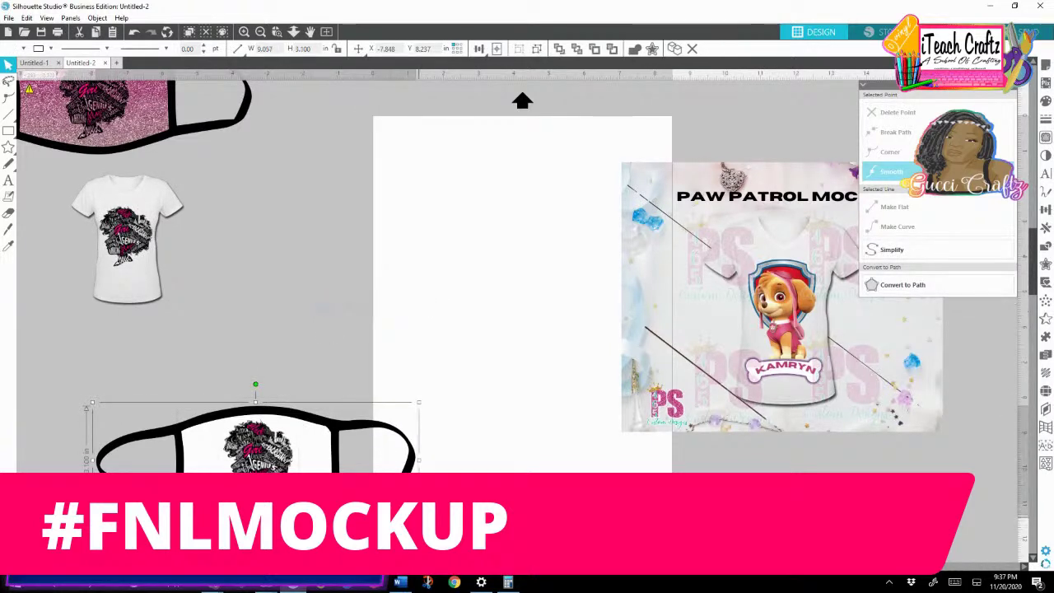
left_click_drag(418, 516, 296, 474)
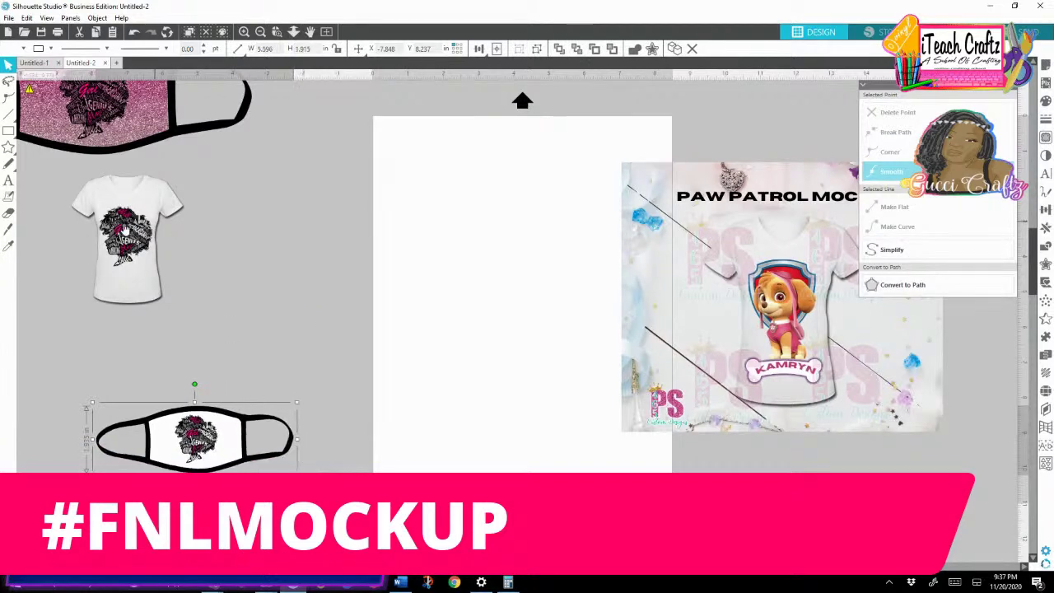
Step: Enlarge the T-shirt group to about 7.1 in wide and lay the white mask across its lower hem
left_click_drag(128, 231, 229, 243)
left_click_drag(301, 324, 425, 425)
left_click_drag(182, 445, 270, 412)
left_click_drag(259, 369, 265, 370)
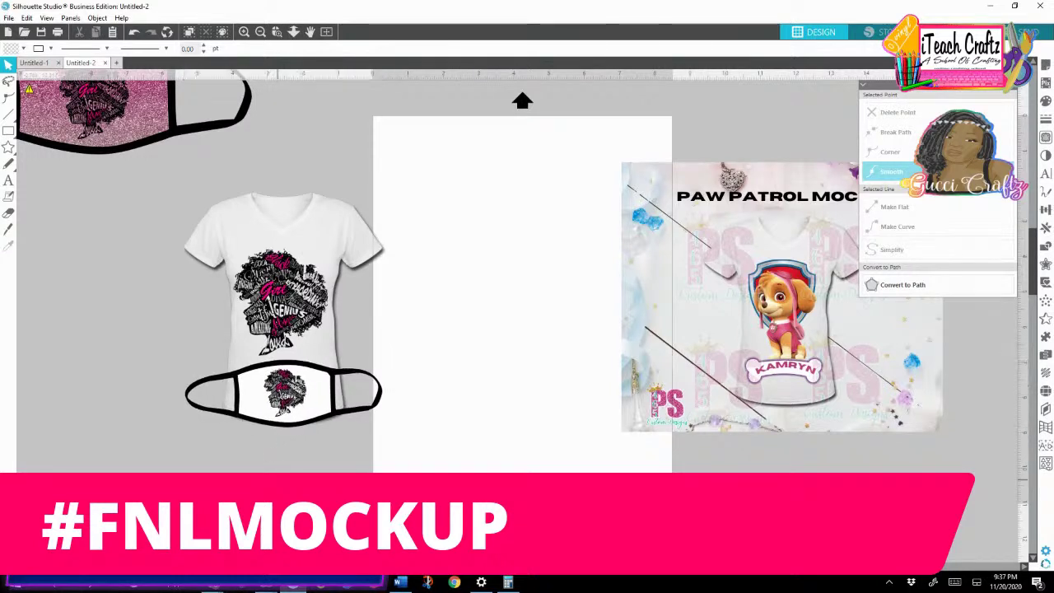
Step: Step back and forward through the recent moves and undo the last nudges of the T-shirt
key("ctrl+z")
key("ctrl+z")
key("ctrl+y")
key("ctrl+y")
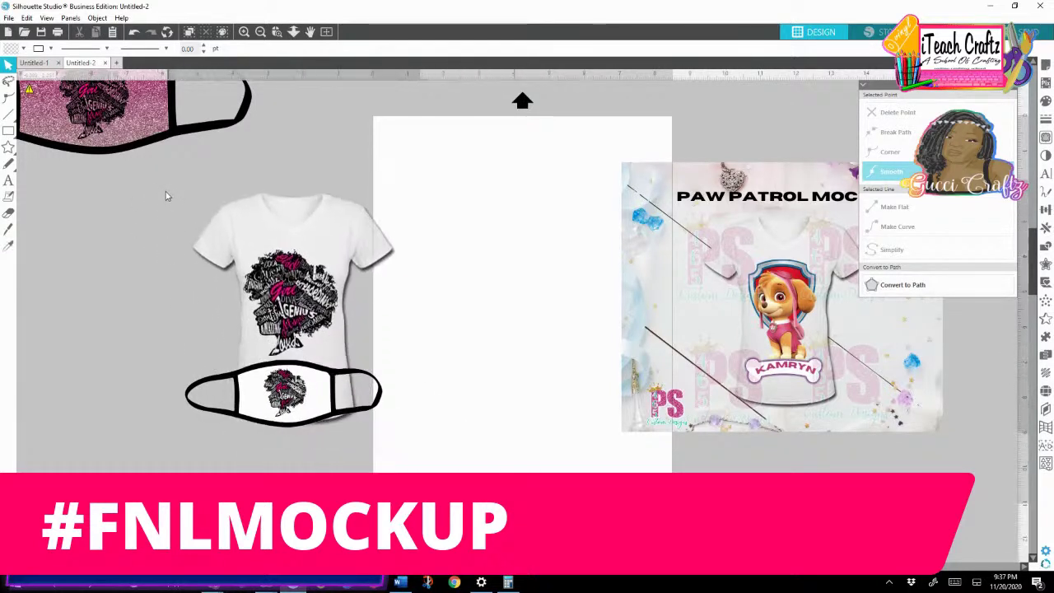
key("ctrl+z")
key("ctrl+z")
key("ctrl+z")
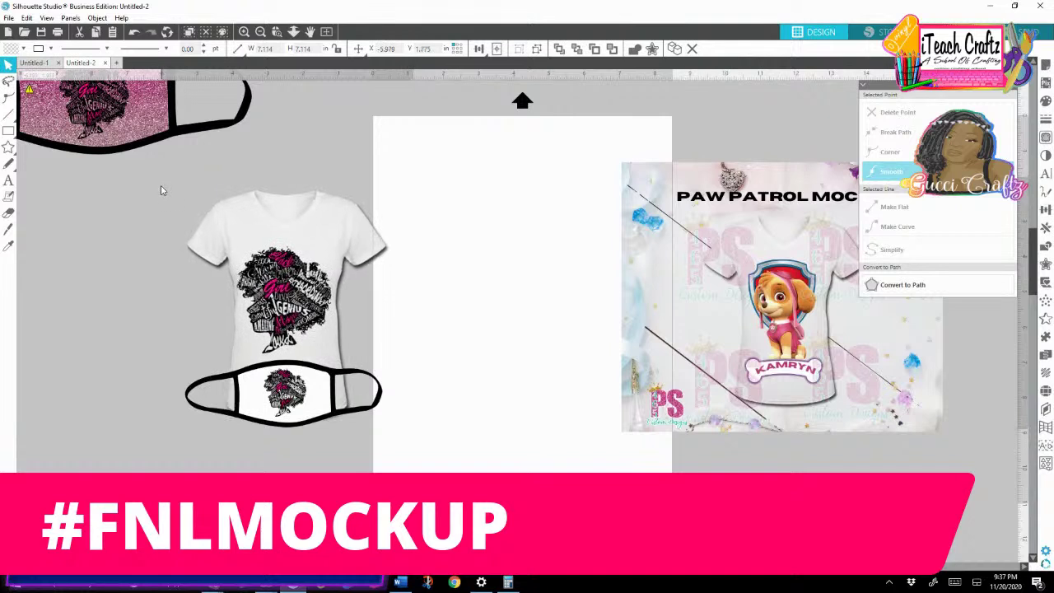
Step: Clear the glitter mask out of the way, and group the T-shirt with the white mask, moving the group up beside the page
left_click_drag(144, 157, 696, 90)
left_click(203, 173)
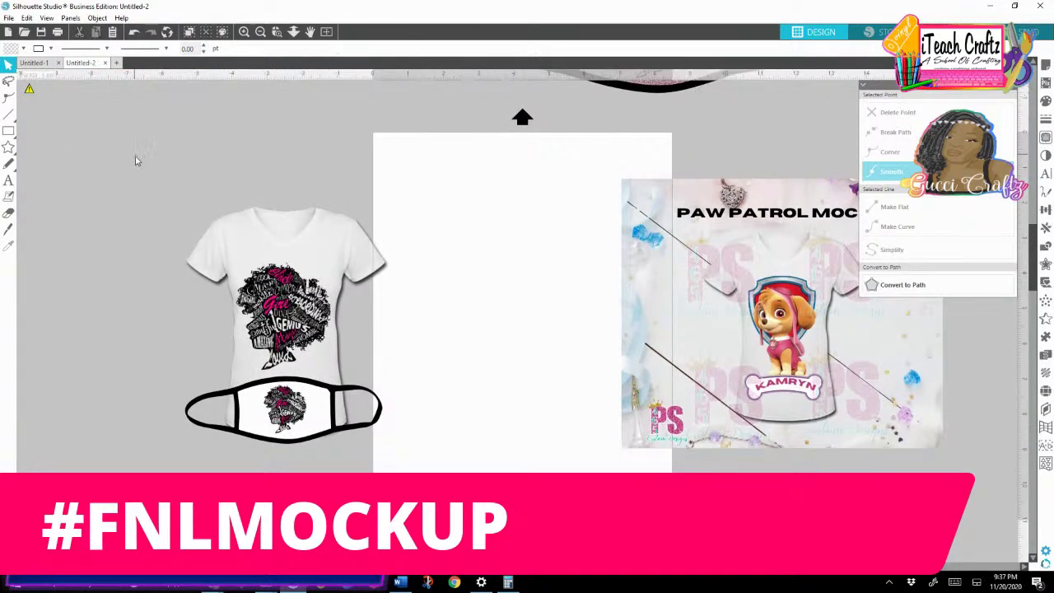
left_click_drag(136, 160, 358, 467)
right_click(317, 408)
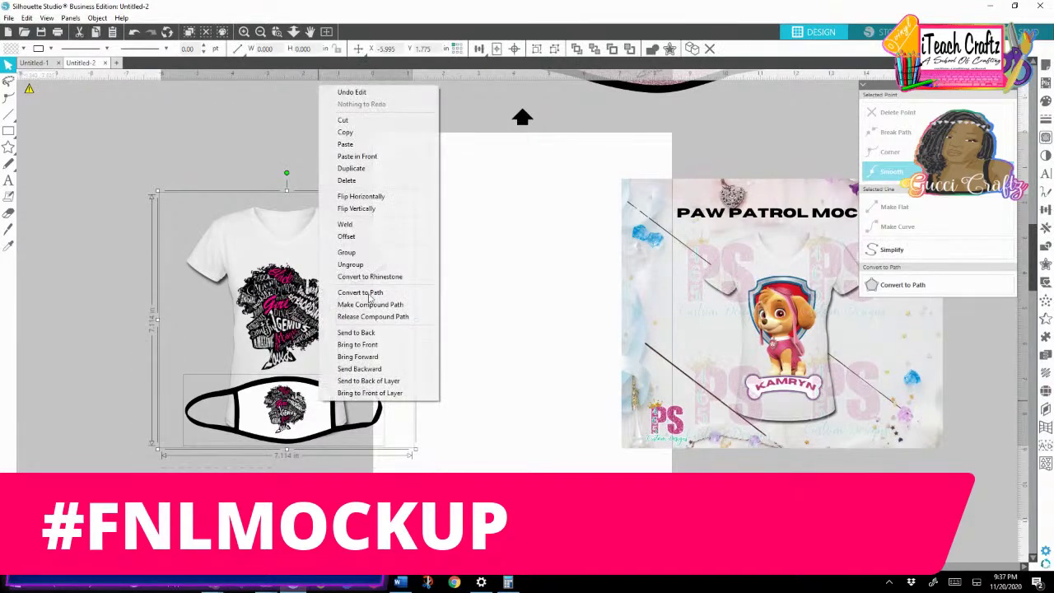
left_click(349, 257)
left_click_drag(350, 257, 255, 183)
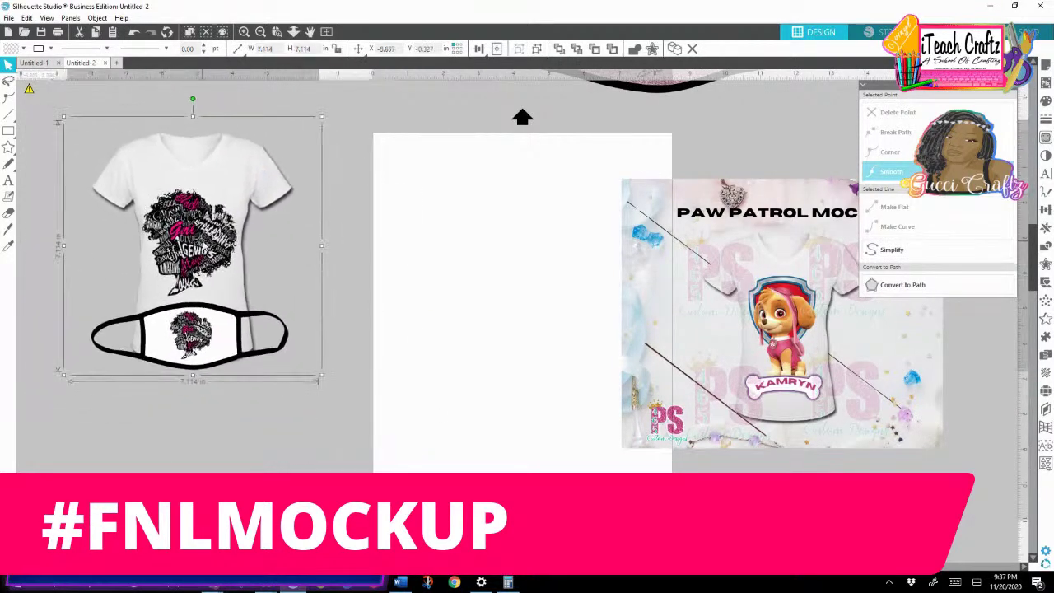
Step: Draw a rectangle about 8.07 by 8.16 in and place it overlapping the lower part of the T-shirt group
left_click(9, 130)
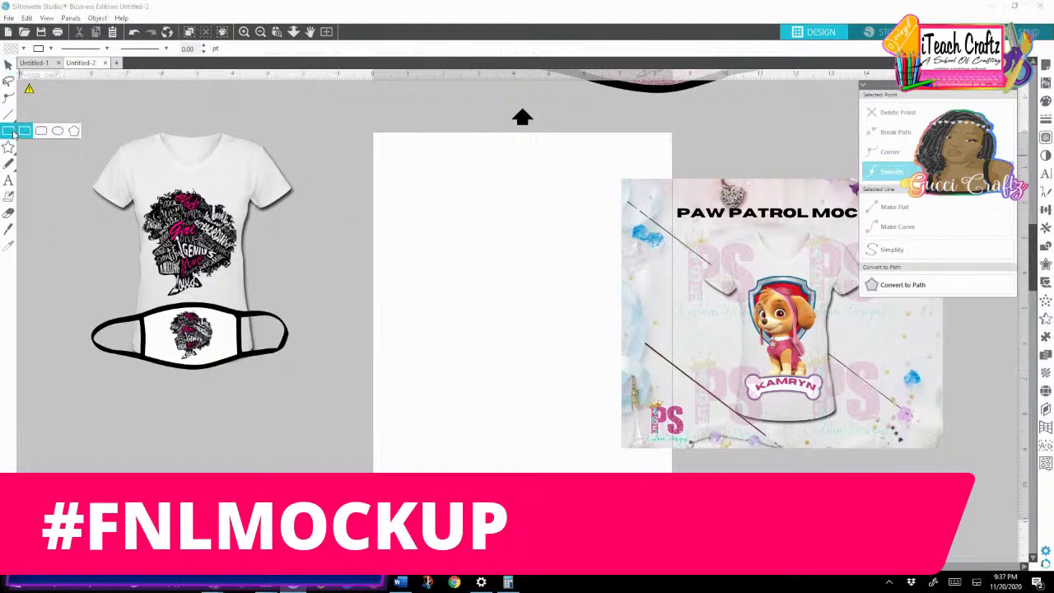
left_click(25, 131)
left_click_drag(32, 180, 319, 470)
left_click_drag(52, 181, 92, 310)
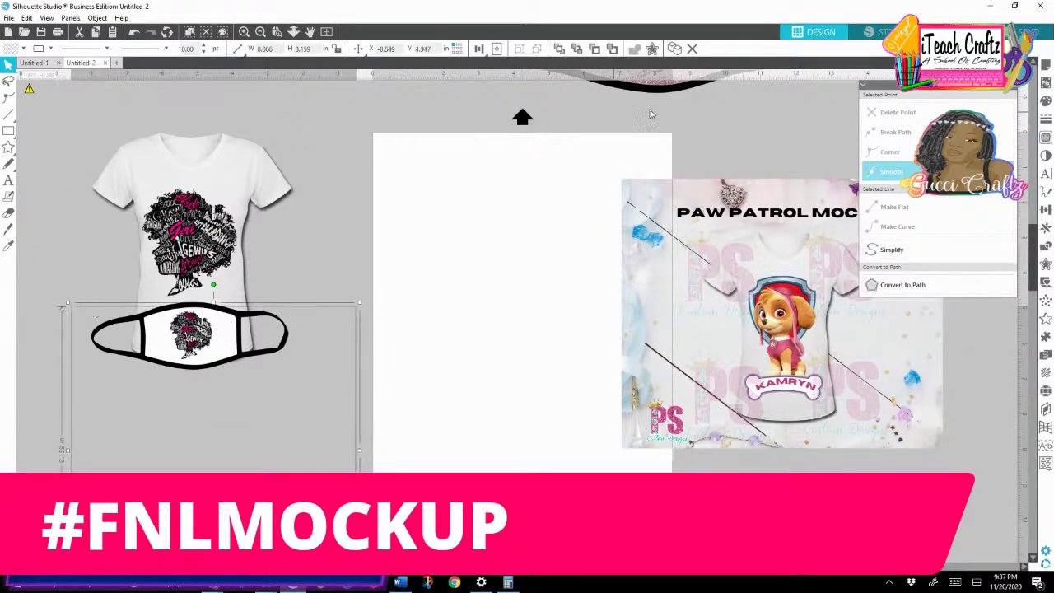
Step: Bring the glitter mask near the T-shirt and fill the rectangle with the pink glitter pattern sampled from its centre panel
left_click_drag(655, 93, 450, 222)
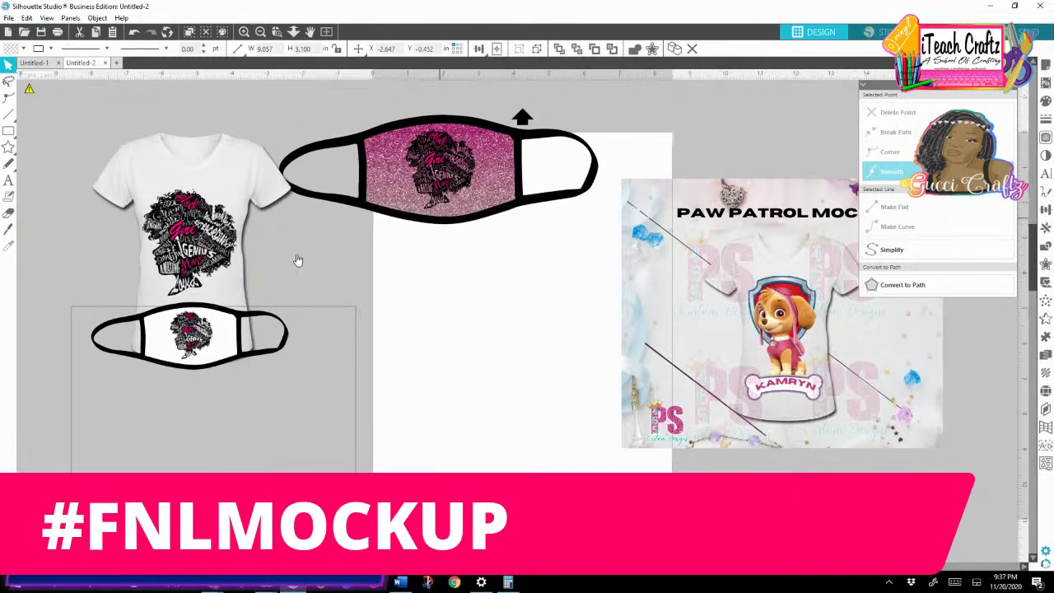
left_click(36, 229)
left_click(66, 312)
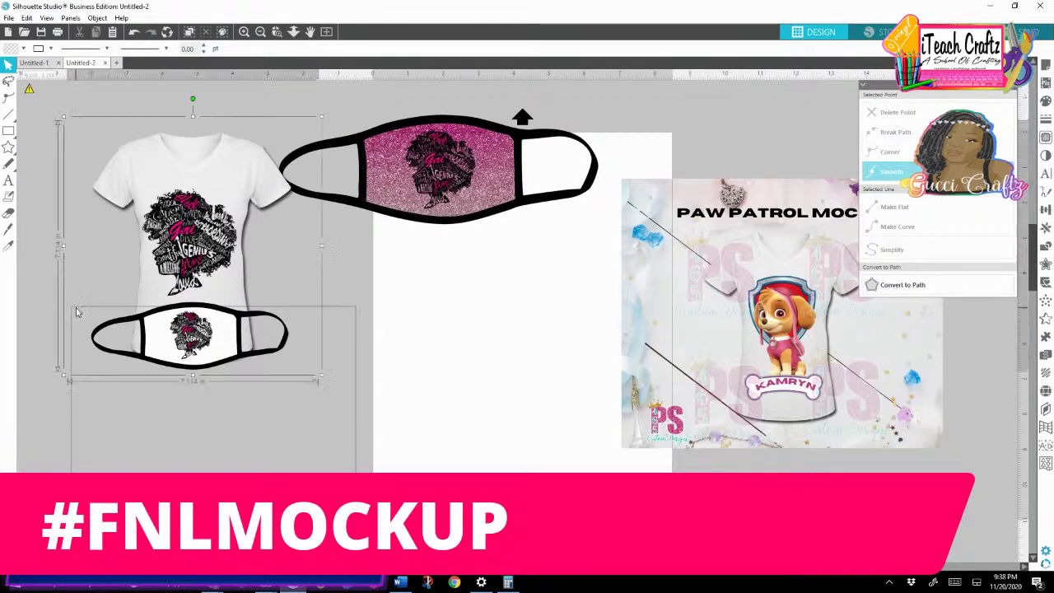
left_click(72, 426)
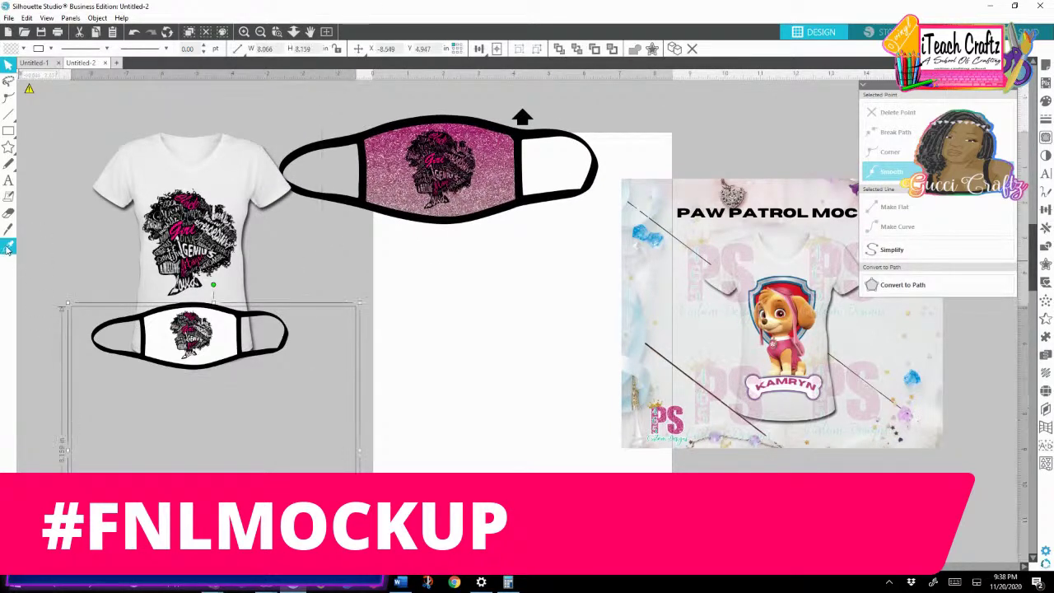
left_click(389, 169)
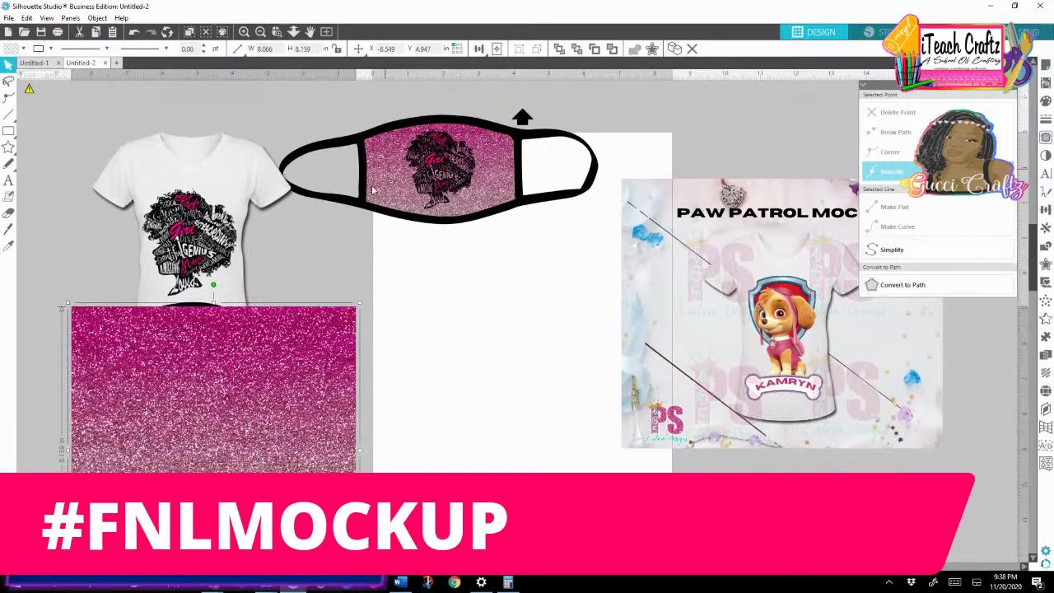
Step: Send the glitter square to the back and position it behind the T-shirt and white mask as their background
left_click(292, 251)
left_click_drag(333, 437, 293, 458)
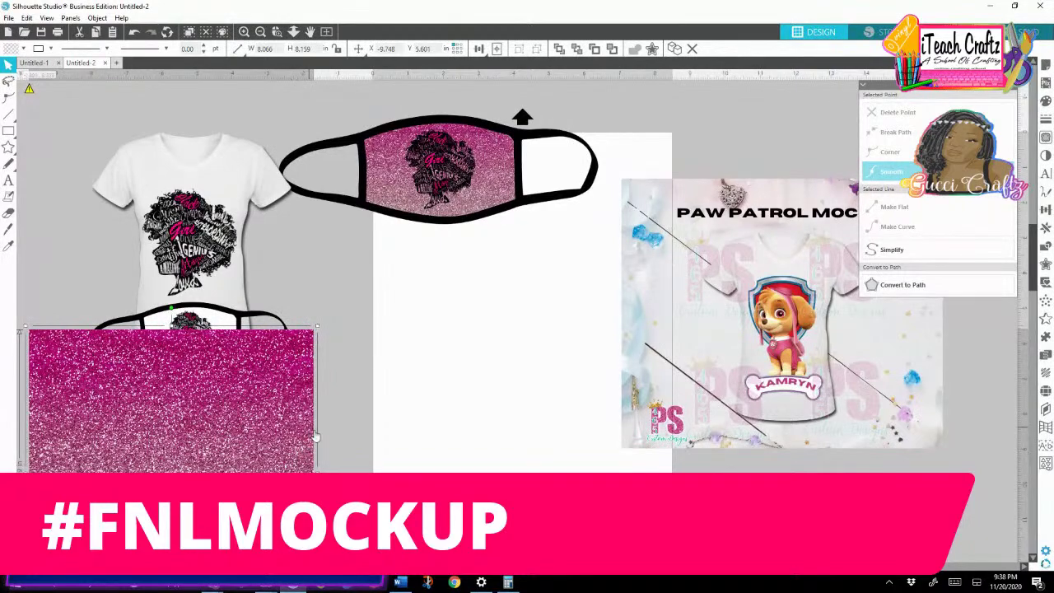
right_click(310, 429)
left_click(380, 362)
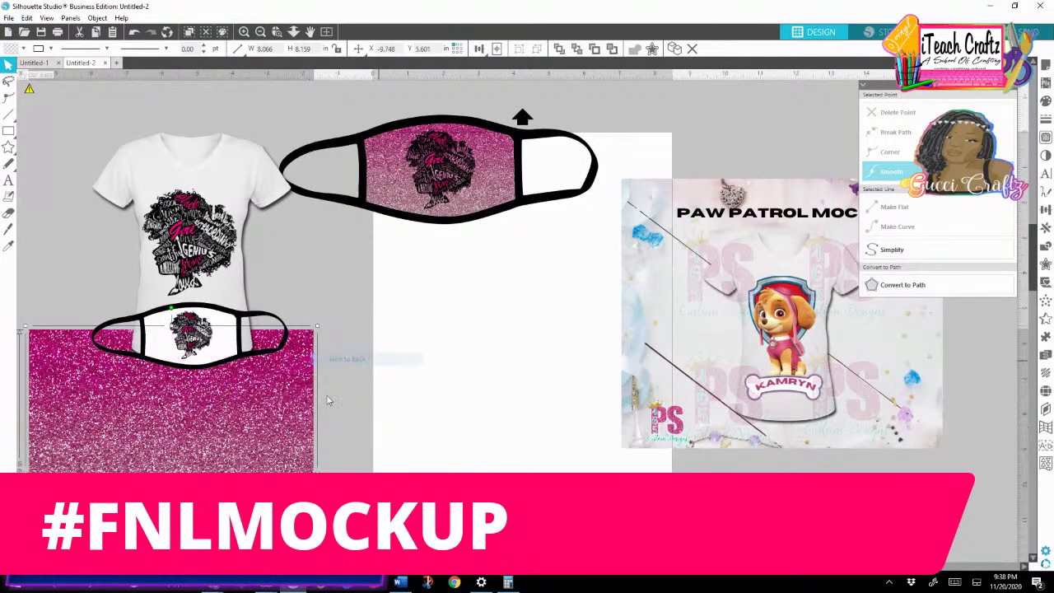
left_click_drag(266, 450, 279, 266)
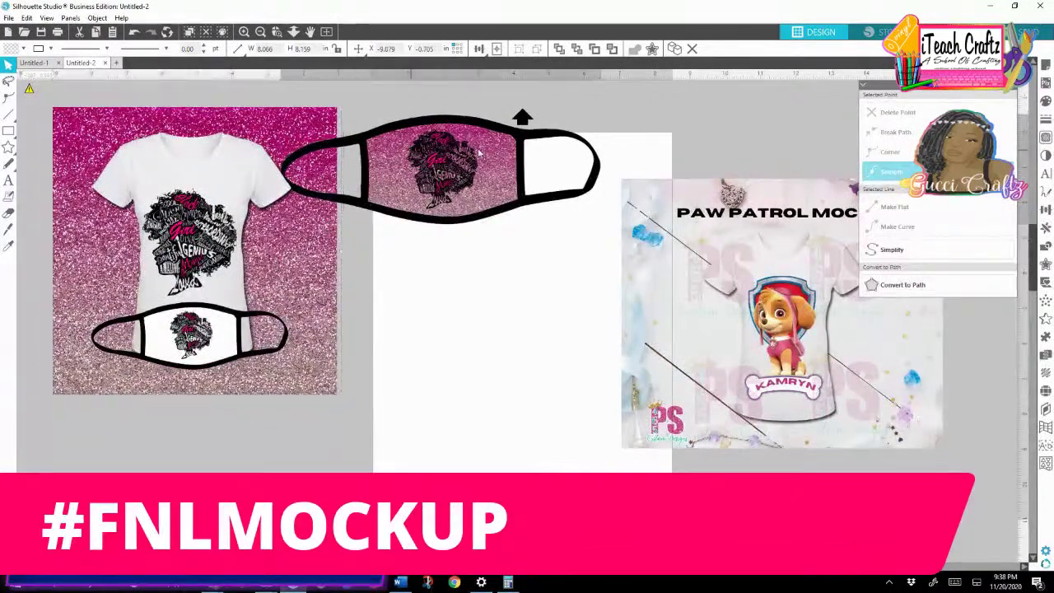
Step: Move the glitter mask off the glitter background and nudge the T-shirt group slightly on it
left_click_drag(418, 153, 602, 136)
left_click_drag(304, 184, 302, 188)
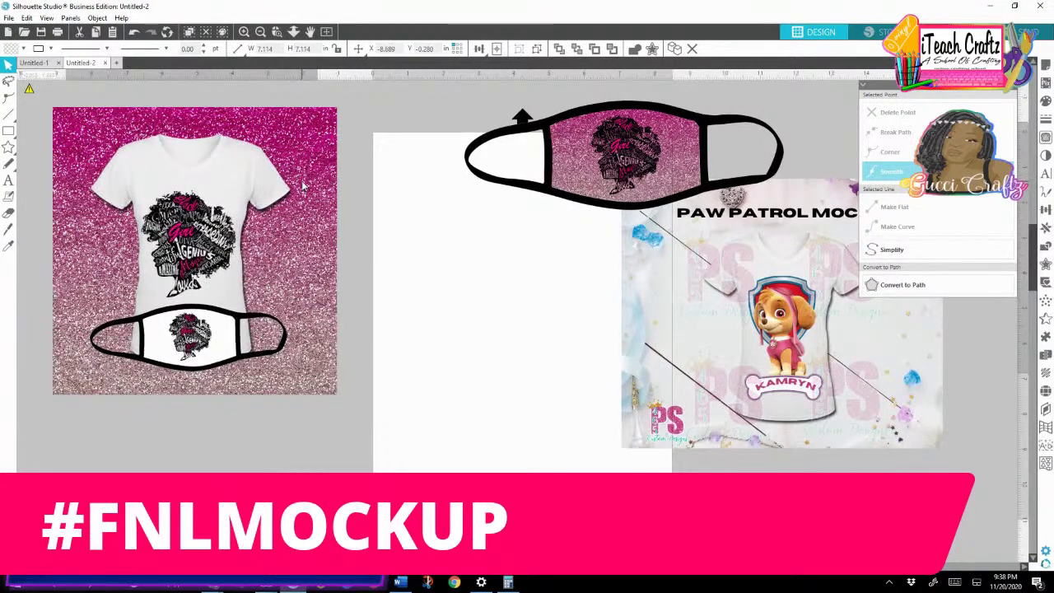
left_click(370, 426)
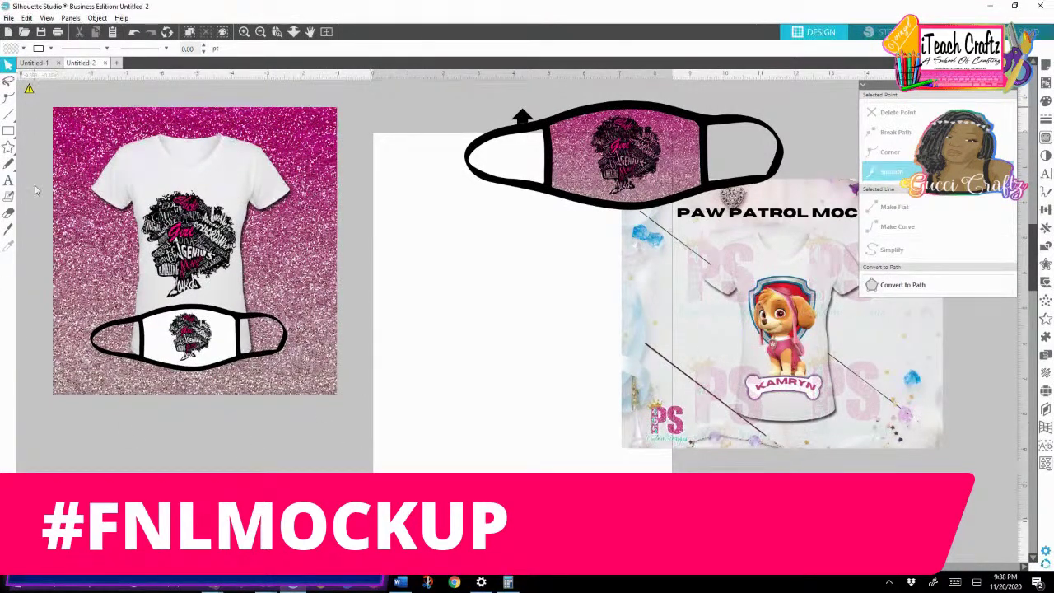
left_click(271, 360)
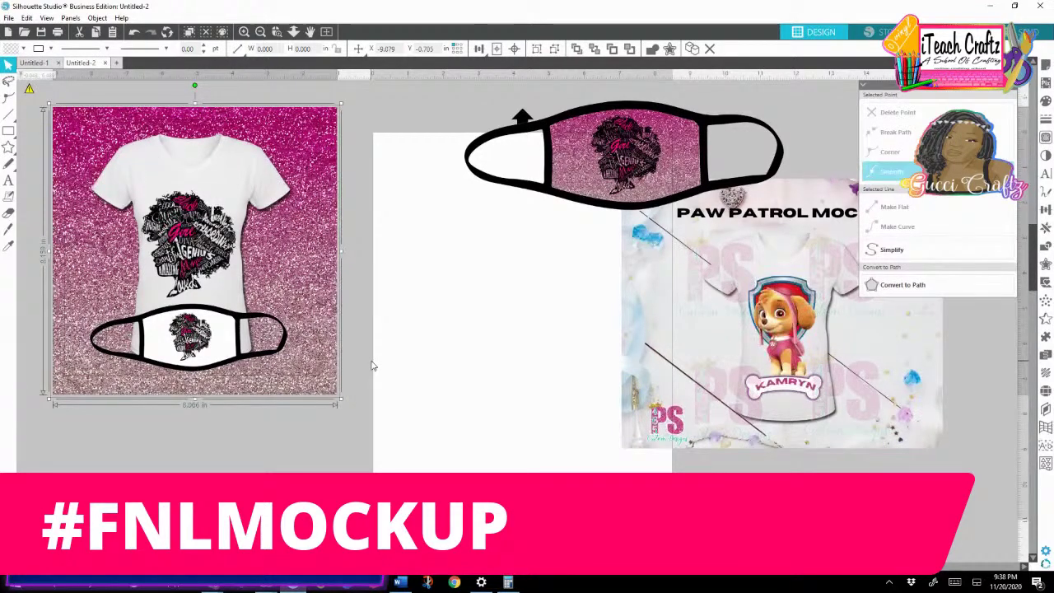
Step: Switch to Chrome and open the Google home page in the tab showing the free mockups download
left_click(210, 590)
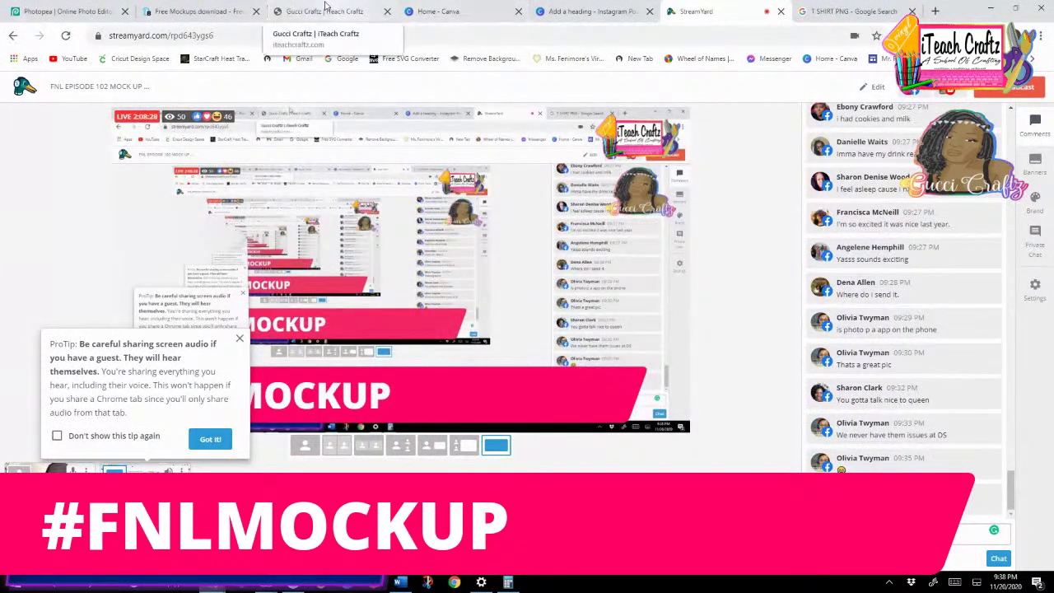
left_click(210, 12)
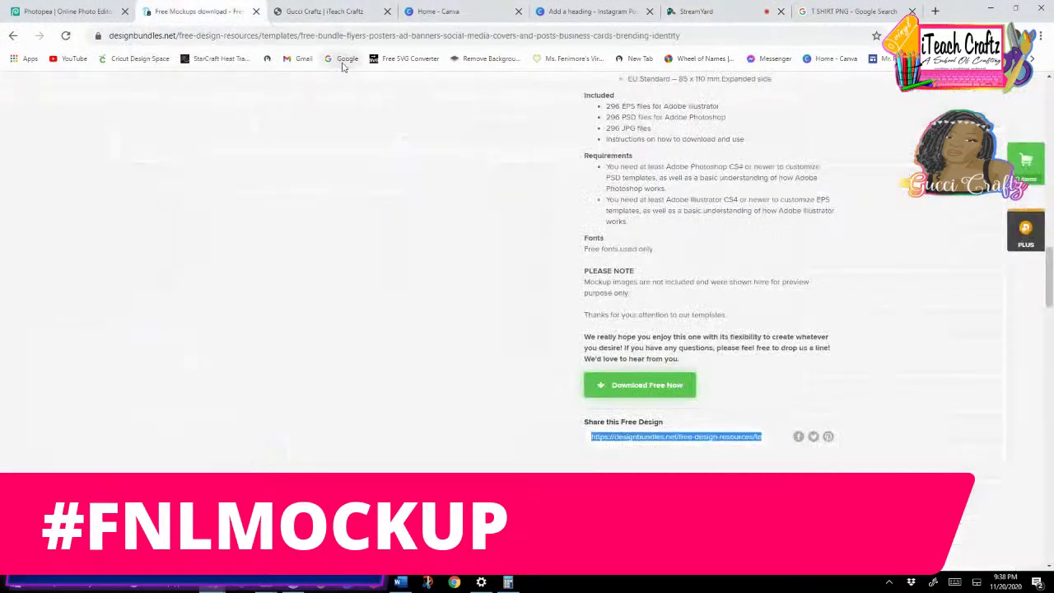
left_click(343, 61)
left_click(407, 256)
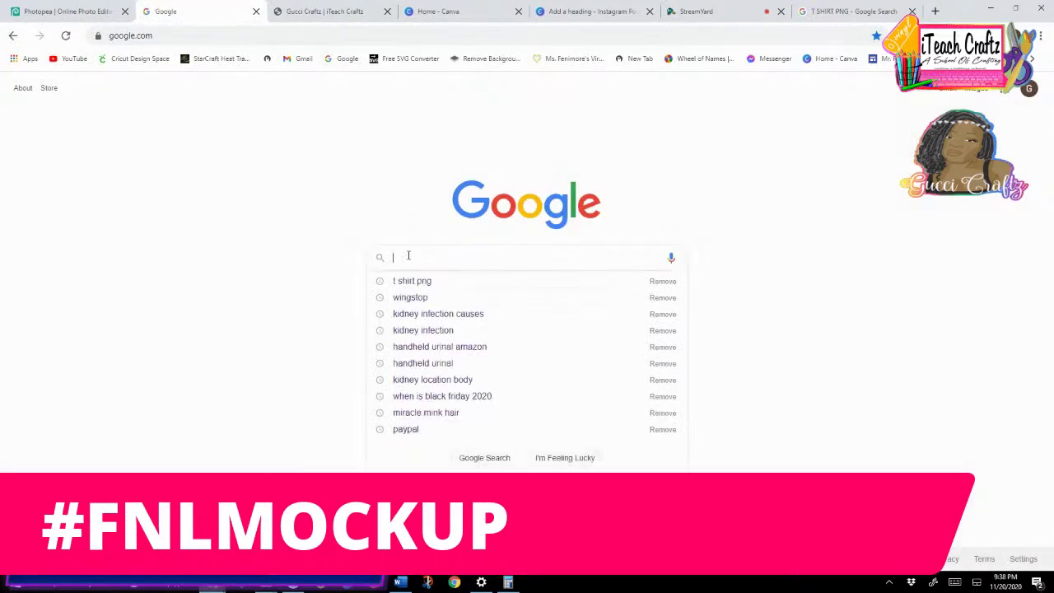
Step: Search Google Images for "OMBRE GLITTER WALLPAPER" and browse the backgrounds on offer
type("OMB")
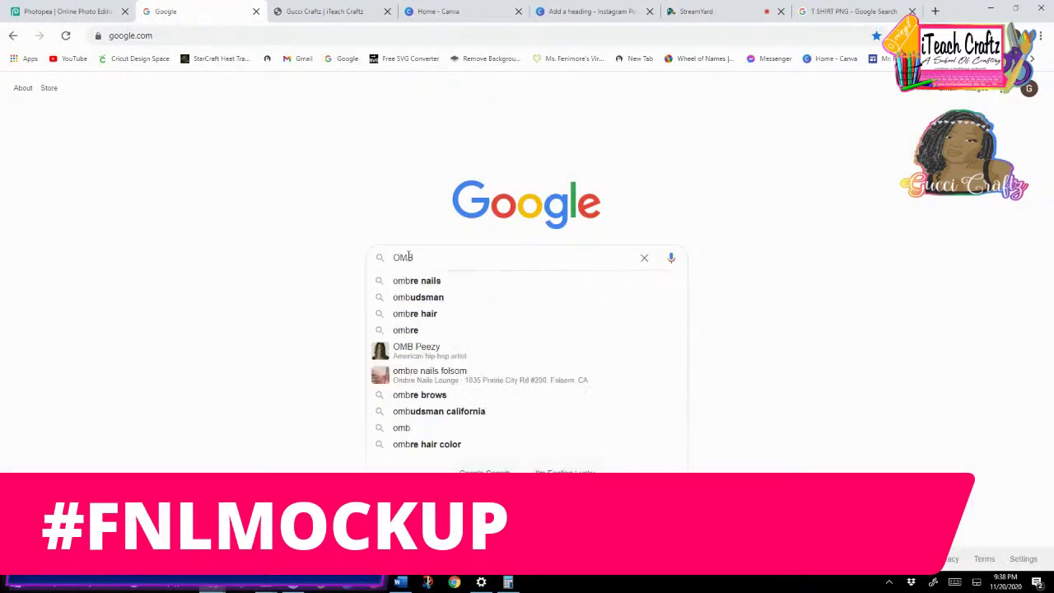
type("RE GLITTERN")
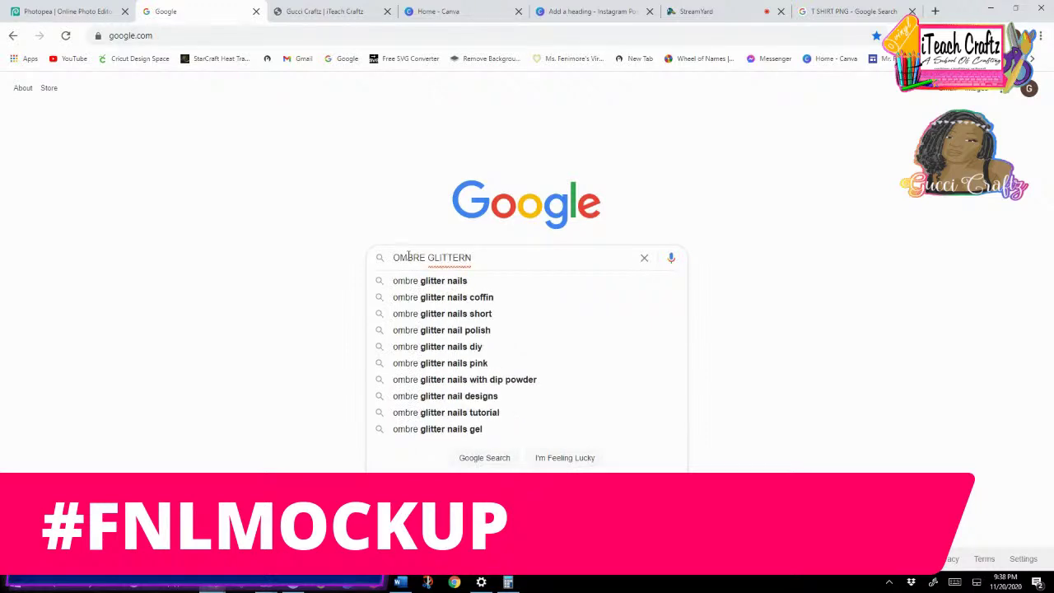
key("BackSpace")
type("WALL")
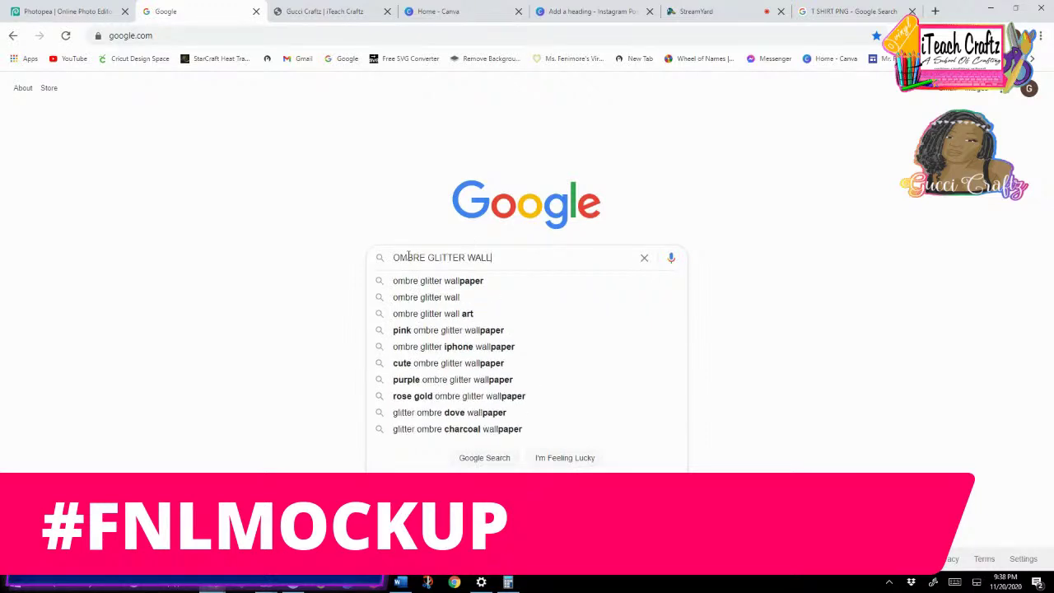
type("PAPER")
key("Return")
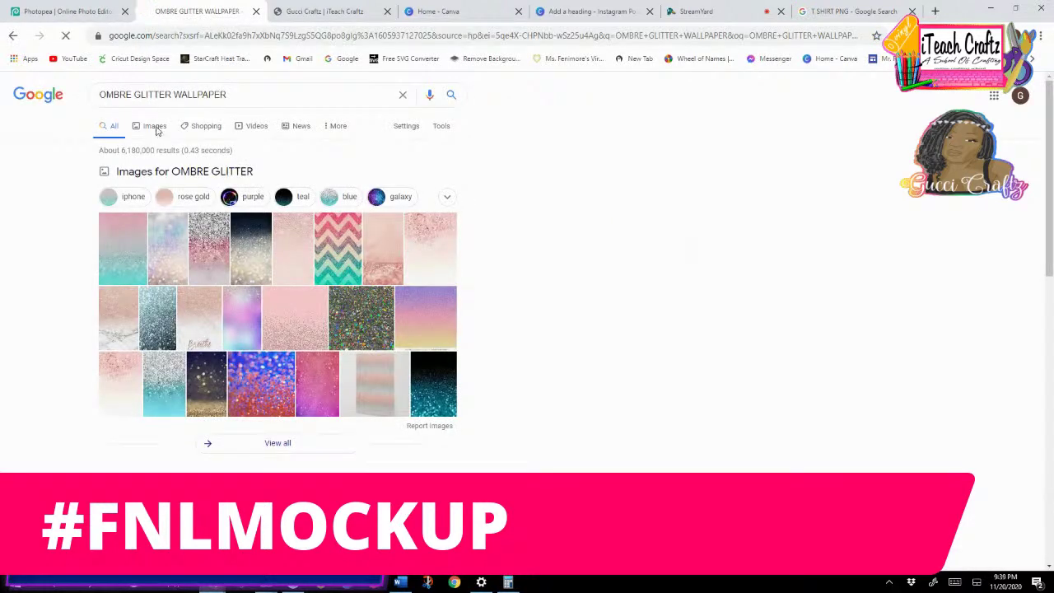
left_click(155, 127)
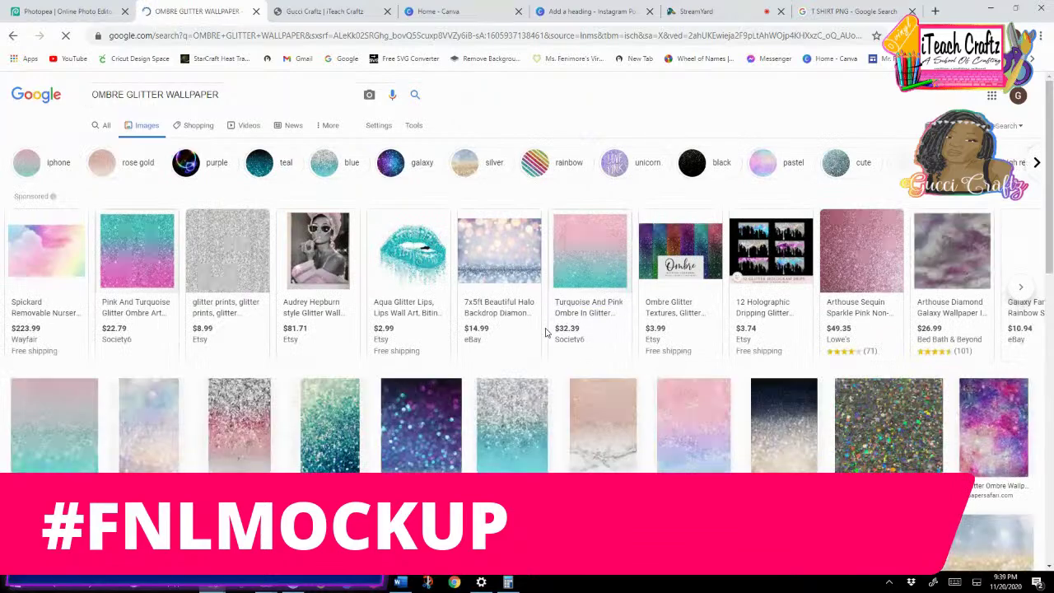
left_click_drag(1048, 112, 1047, 223)
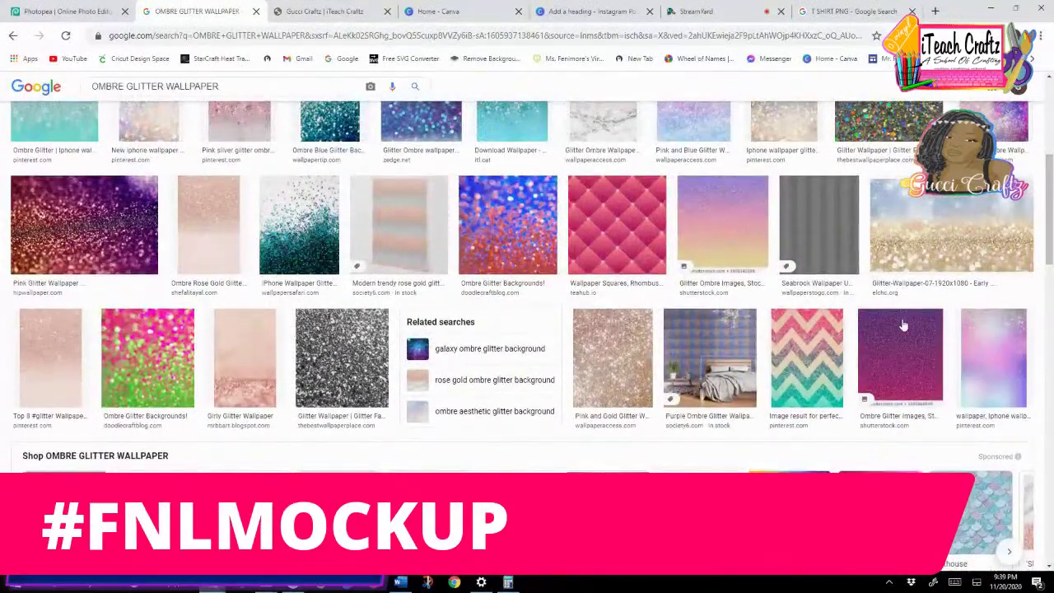
left_click_drag(1047, 188, 1049, 123)
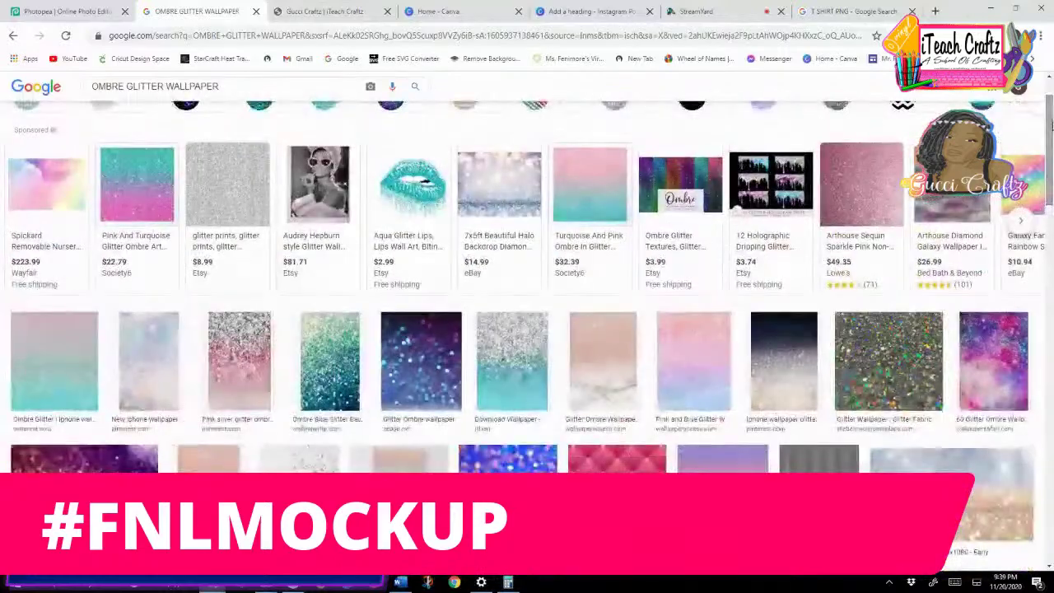
Step: In the iTeach Craftz tab, look up "designbundles net" and open the Design Bundles site
left_click(304, 13)
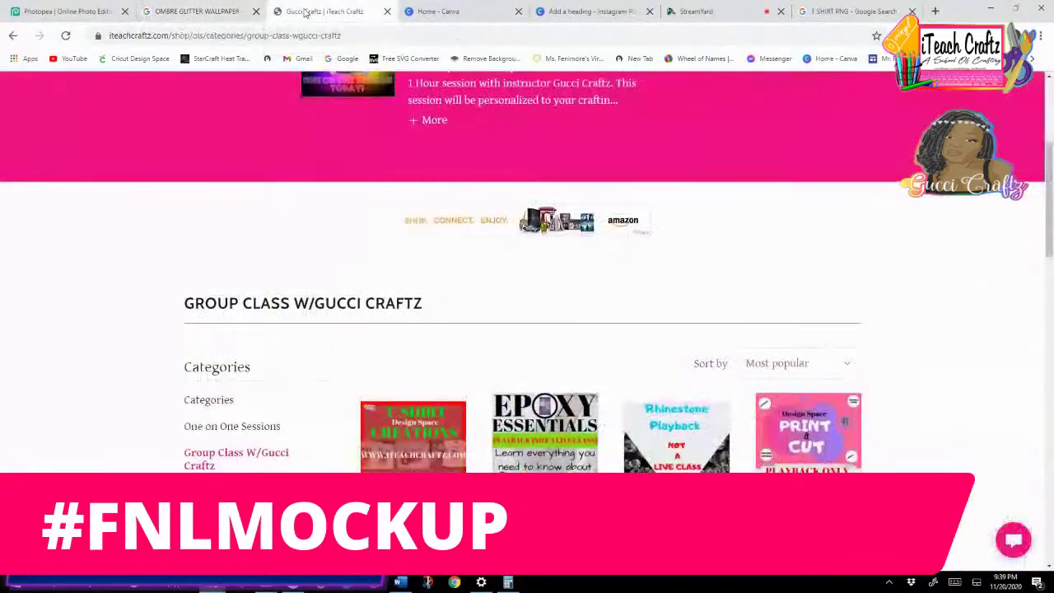
left_click(284, 38)
type("FDE")
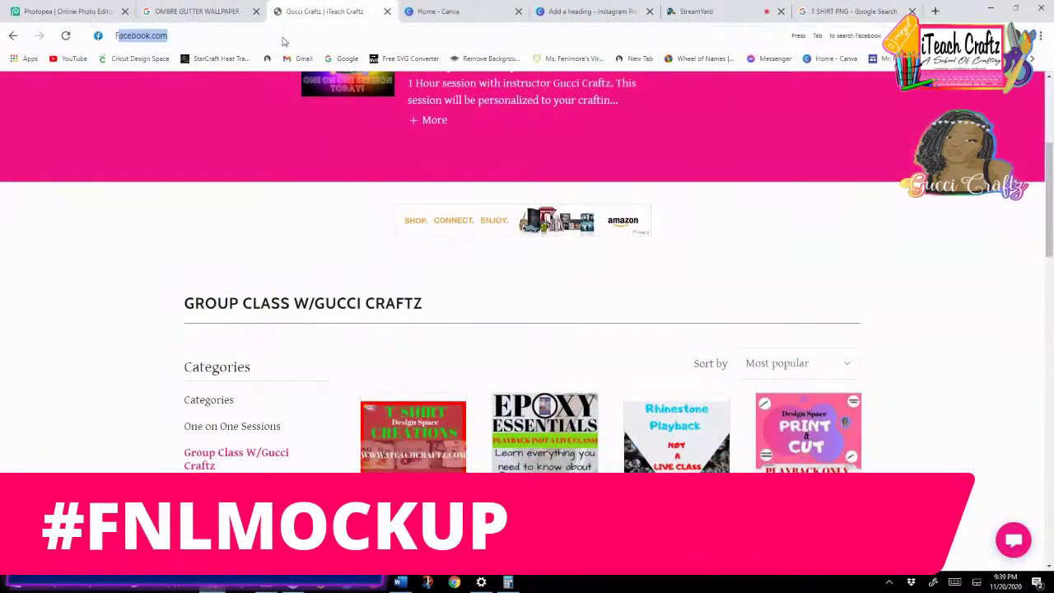
type("SIGNB")
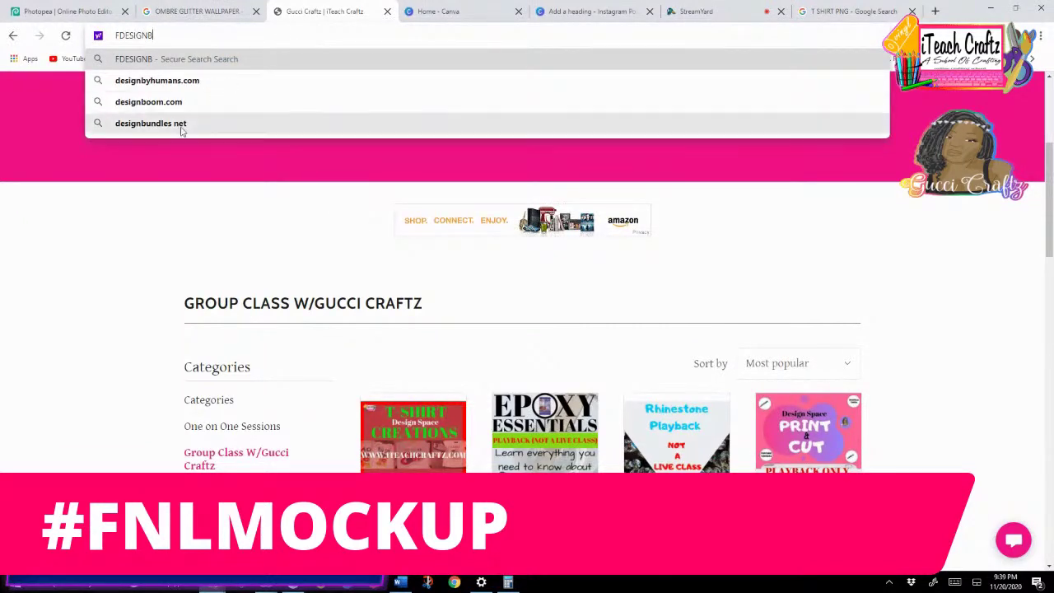
left_click(168, 124)
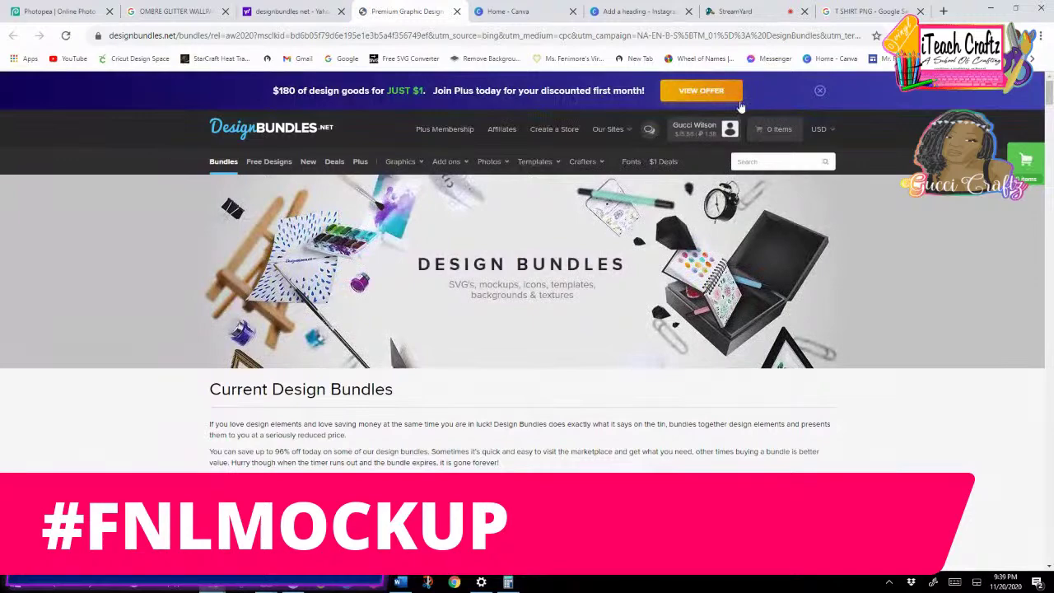
Step: Open the free designs on Design Bundles, filter them to Graphics and browse the free downloads
mouse_move(1050, 86)
left_mouse_down()
mouse_move(1050, 106)
mouse_move(1050, 87)
left_mouse_up()
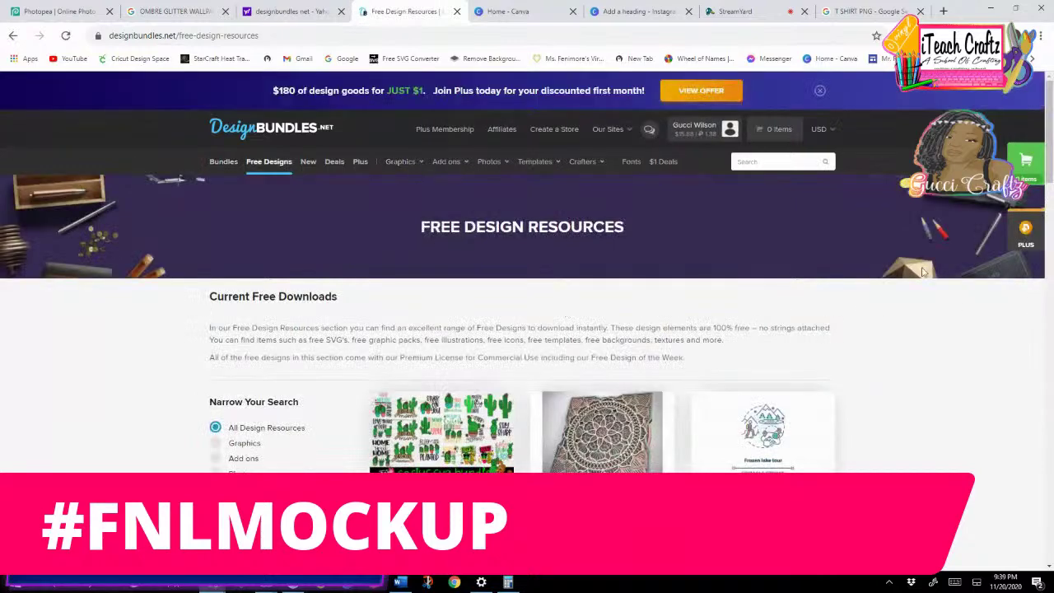
left_click(246, 445)
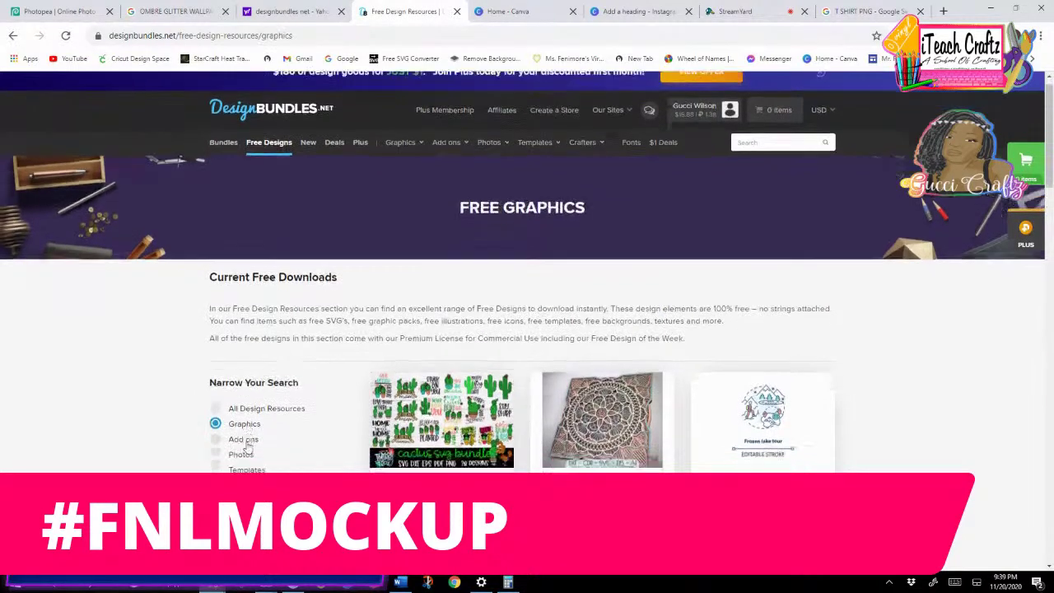
scroll(441, 367, "down", 4)
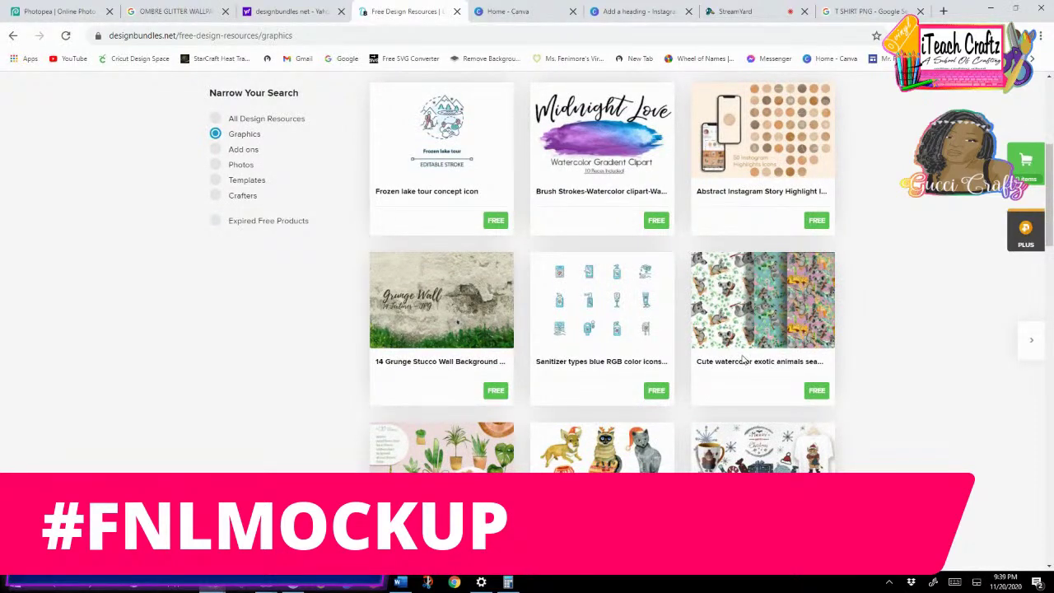
Step: Browse the rest of the free graphics on Design Bundles, including the second page of free downloads
scroll(1050, 255, "down", 5)
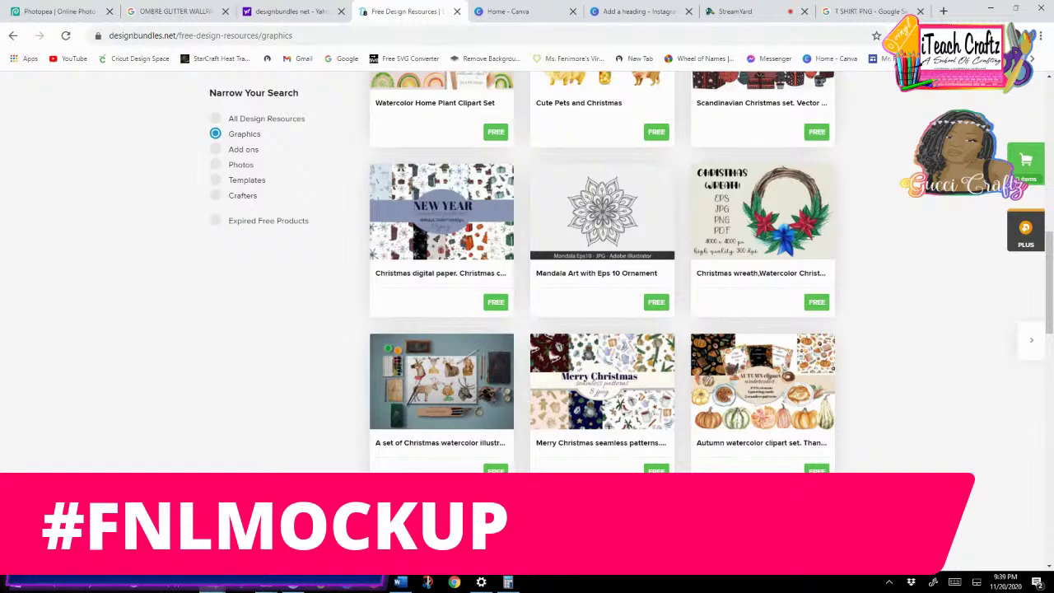
scroll(556, 387, "down", 3)
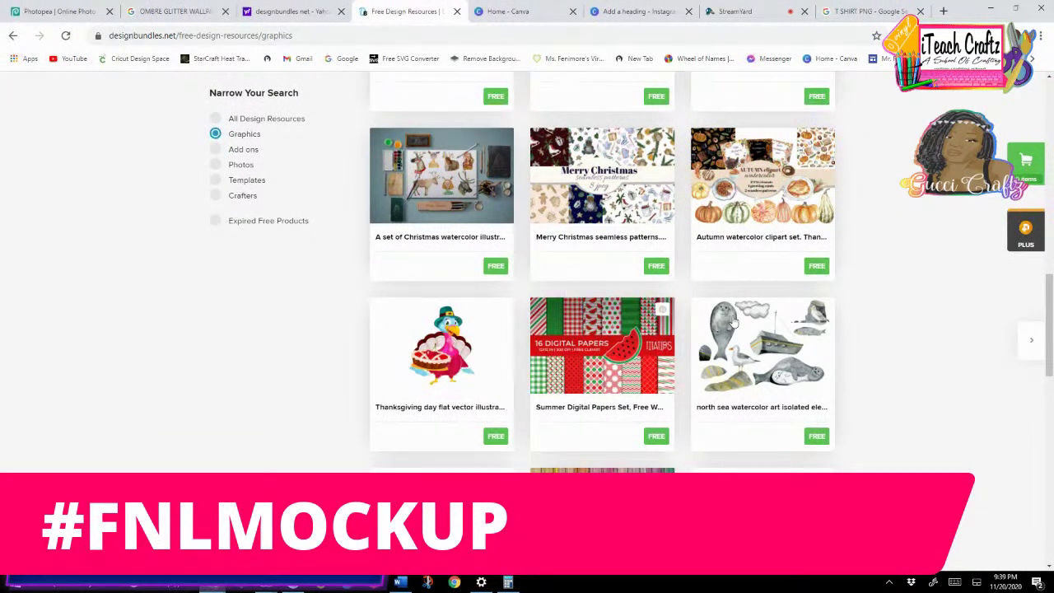
left_click_drag(1048, 302, 1050, 430)
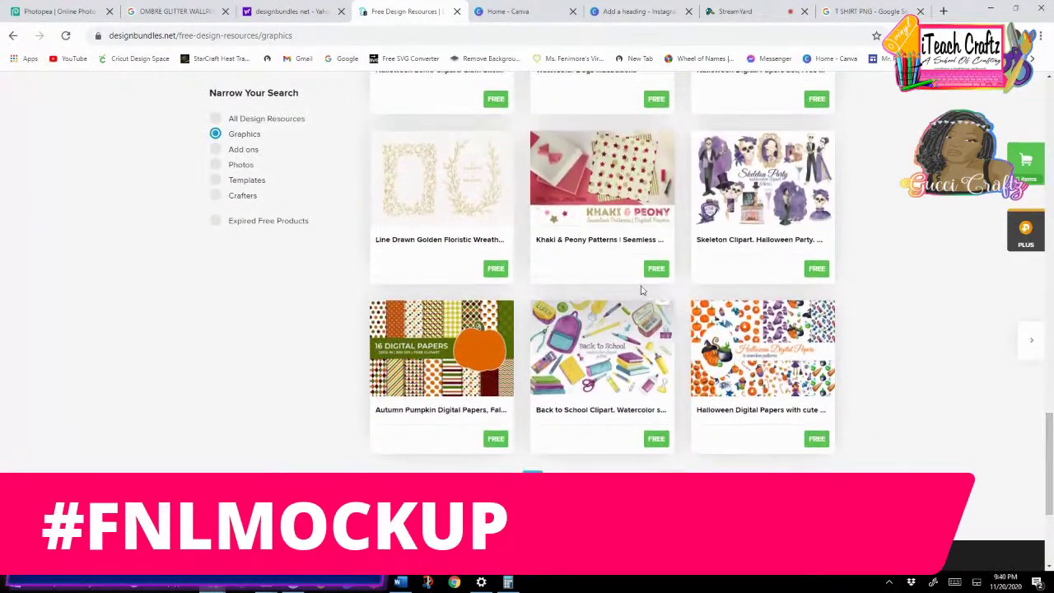
left_click(1031, 339)
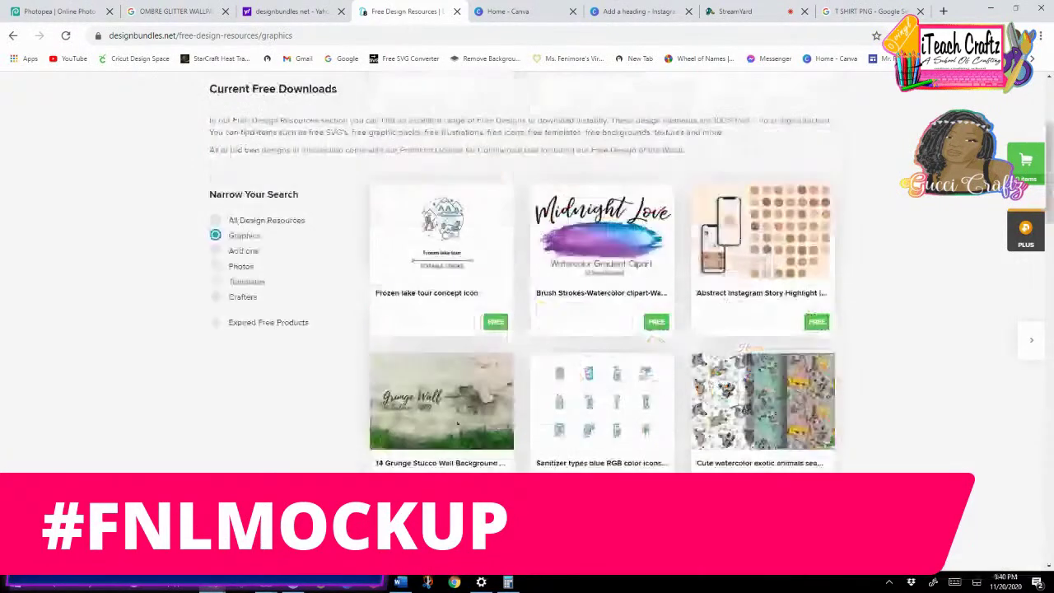
left_click_drag(1044, 165, 1046, 387)
scroll(854, 244, "up", 2)
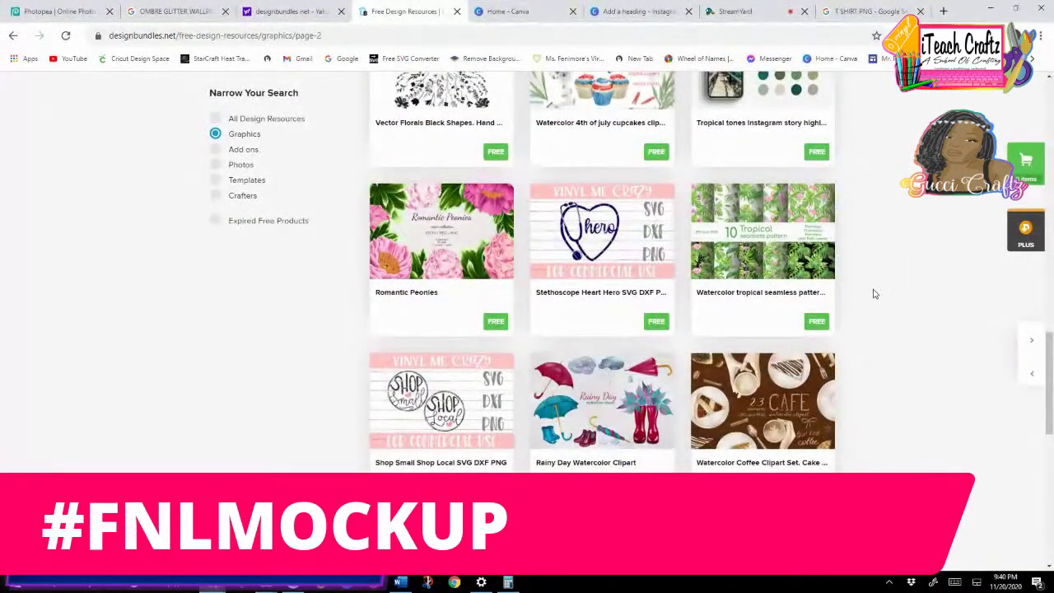
left_click_drag(1043, 379, 1045, 116)
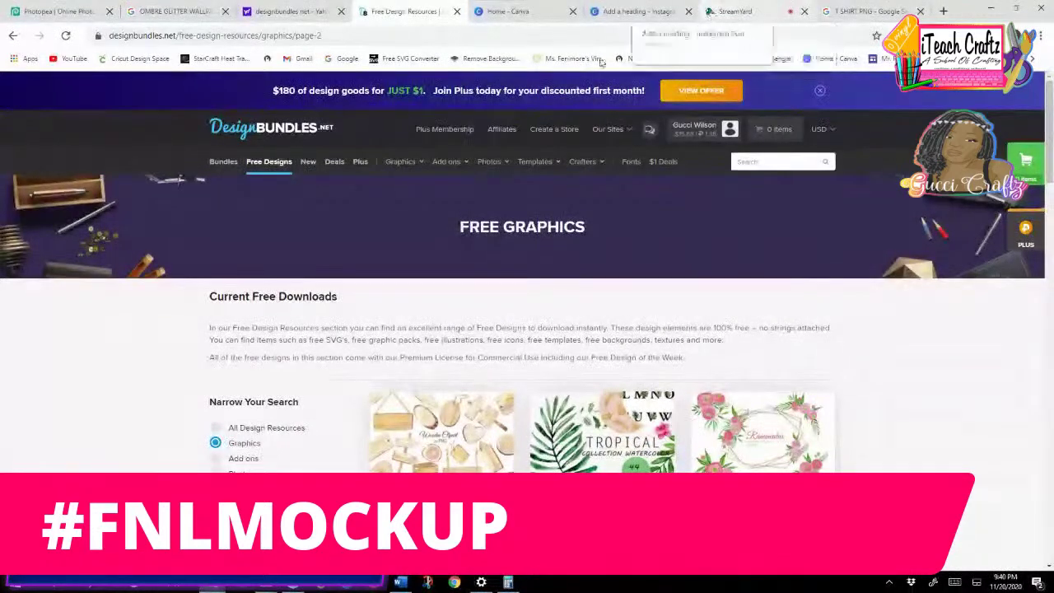
Step: In the Google Images results for OMBRE GLITTER WALLPAPER, open the purple-to-pink Shutterstock glitter image and copy it
left_click(294, 587)
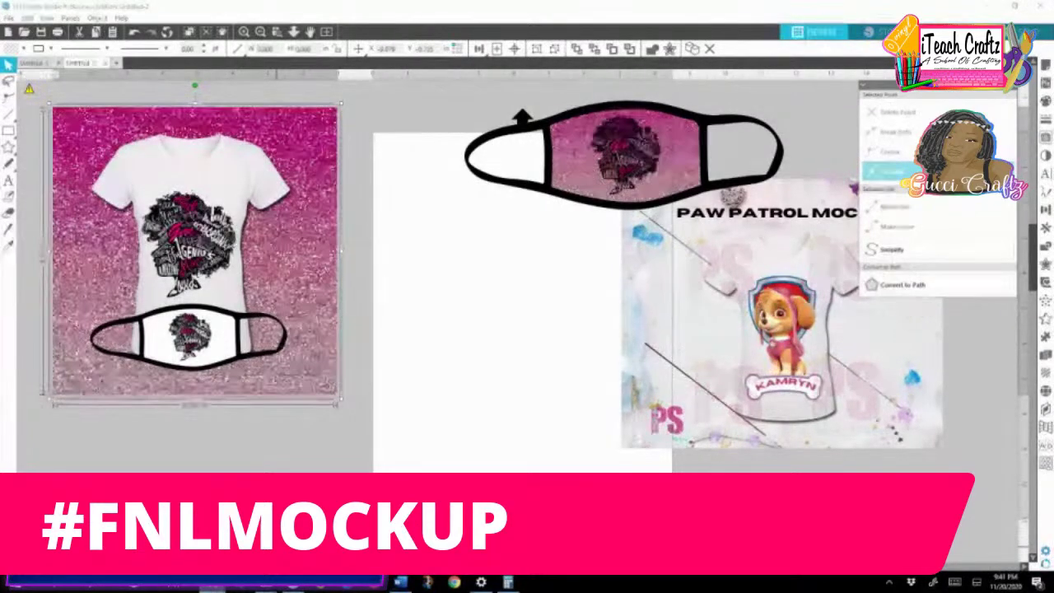
key("alt+Tab")
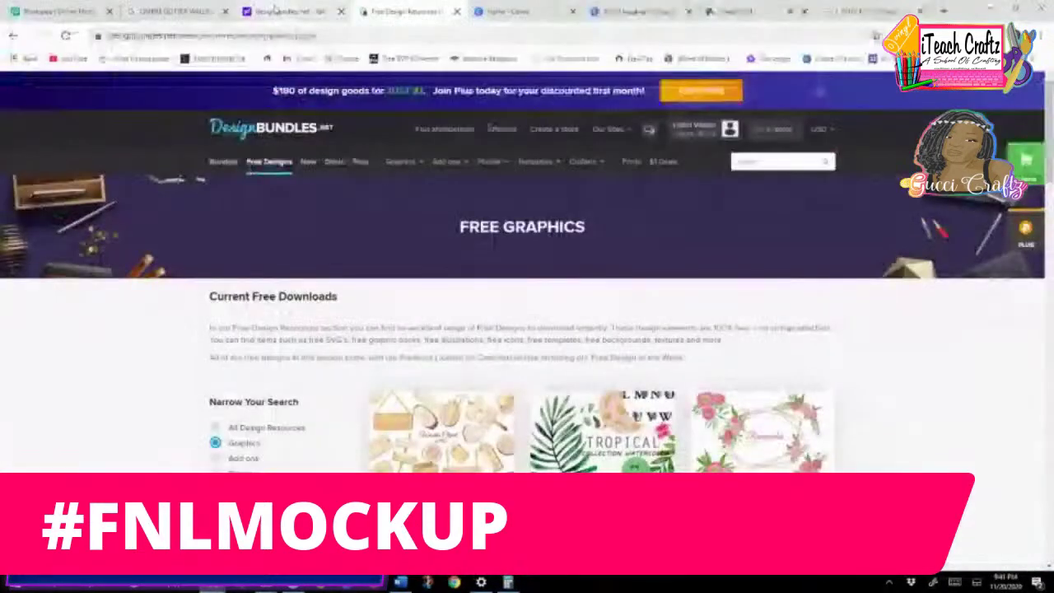
left_click(174, 12)
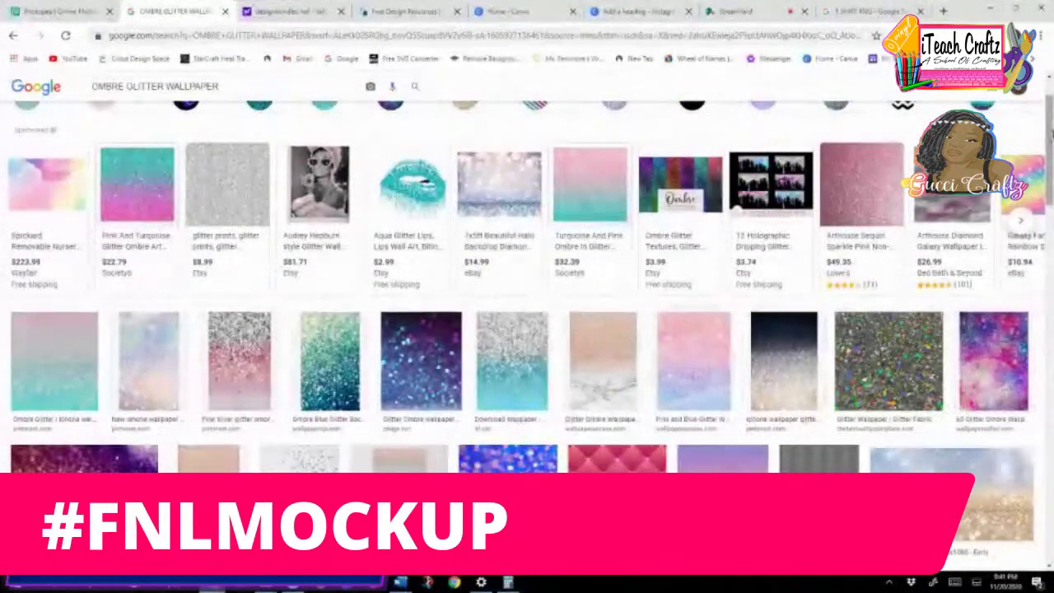
scroll(1044, 213, "down", 4)
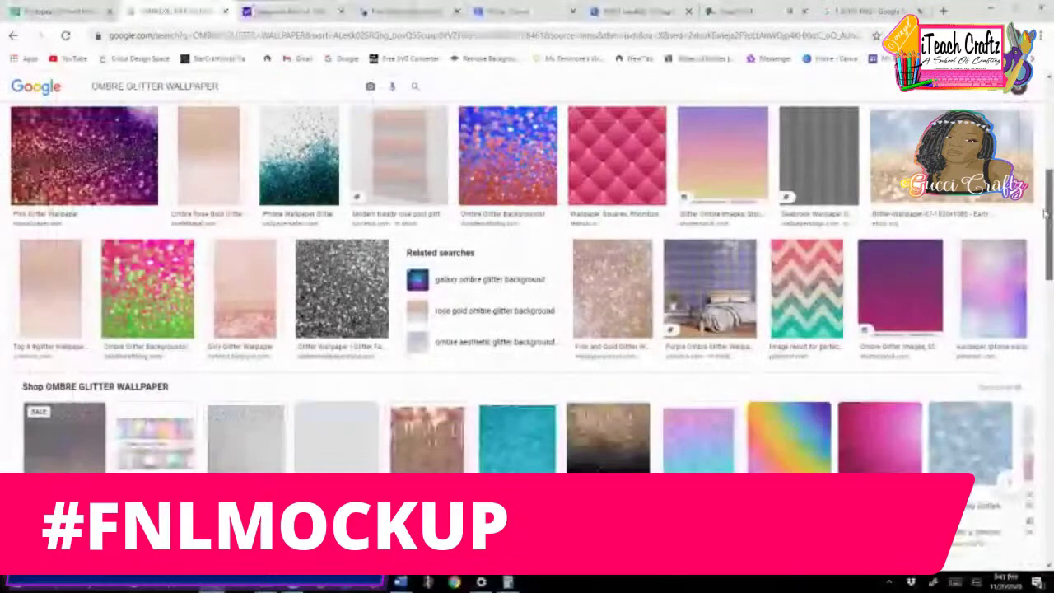
left_click(908, 275)
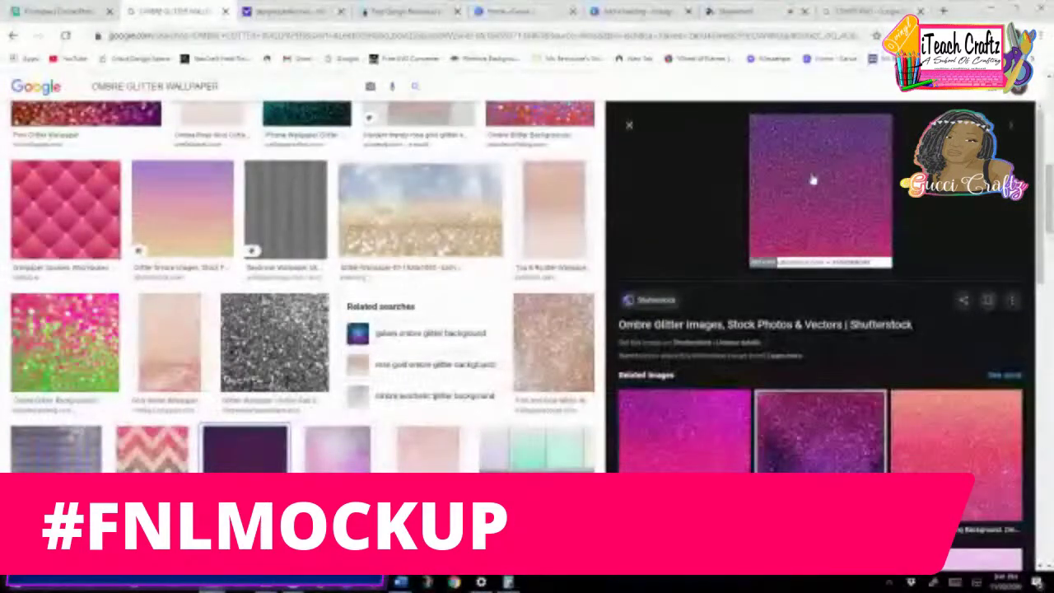
right_click(813, 178)
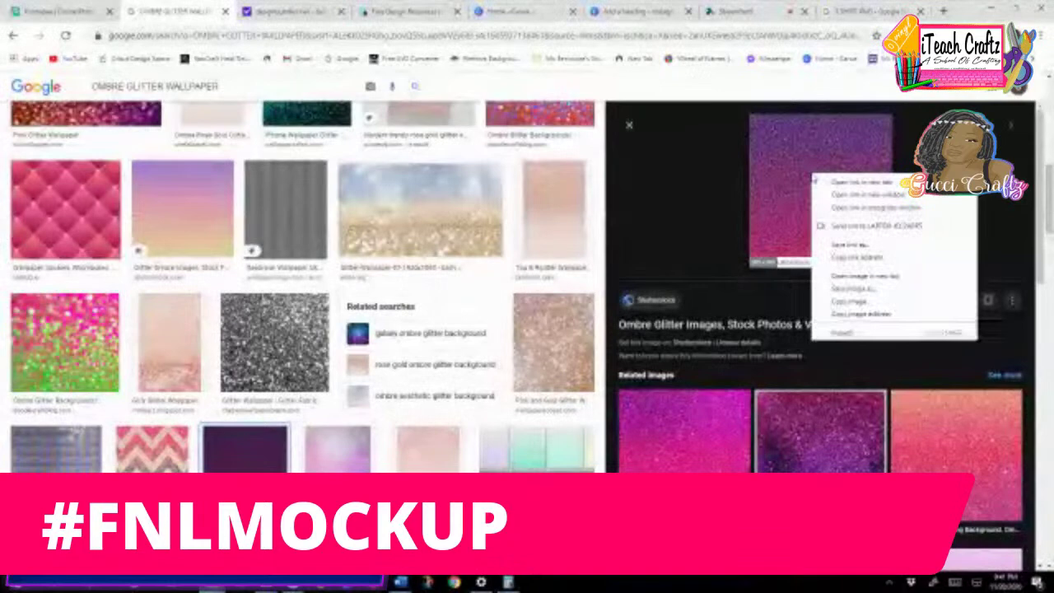
left_click(857, 301)
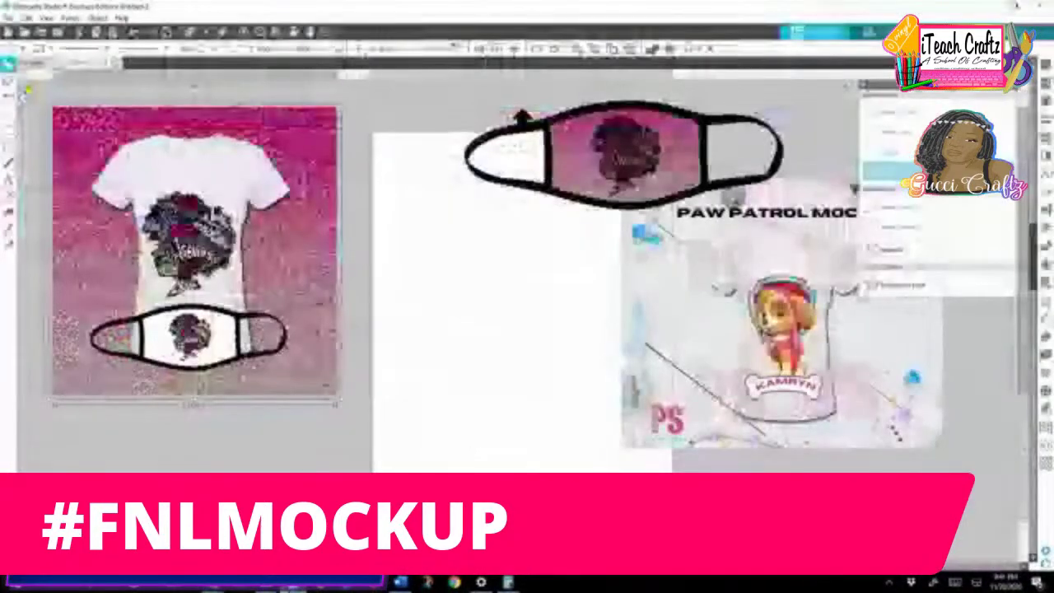
Step: Paste the purple-to-pink glitter image into the Silhouette Studio design, enlarge it and place it between the two T-shirt mock-ups
right_click(449, 90)
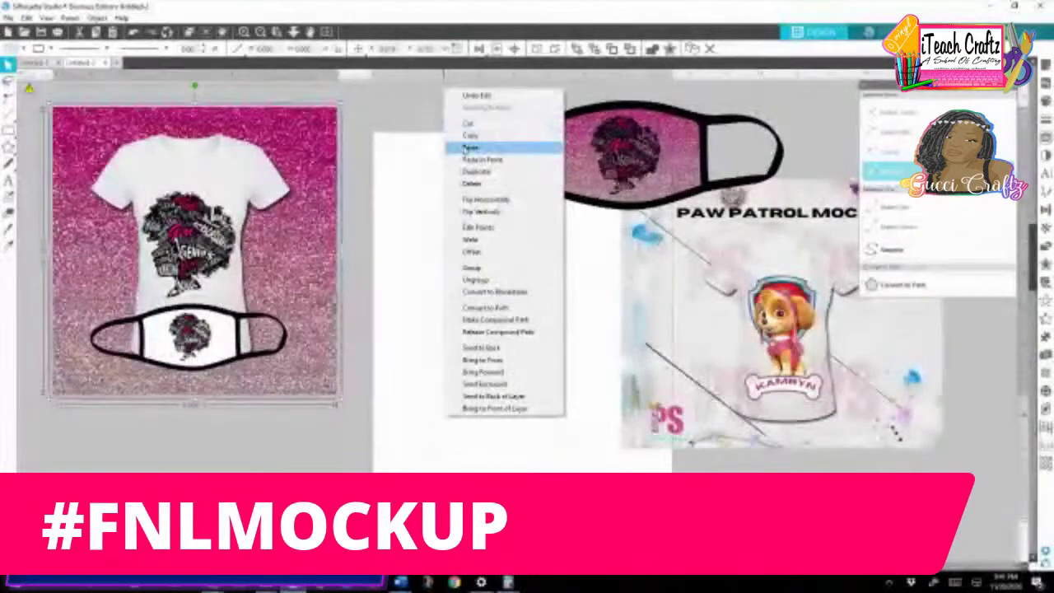
left_click(470, 147)
left_click(442, 439)
left_click_drag(527, 325, 594, 468)
left_click_drag(466, 330, 455, 319)
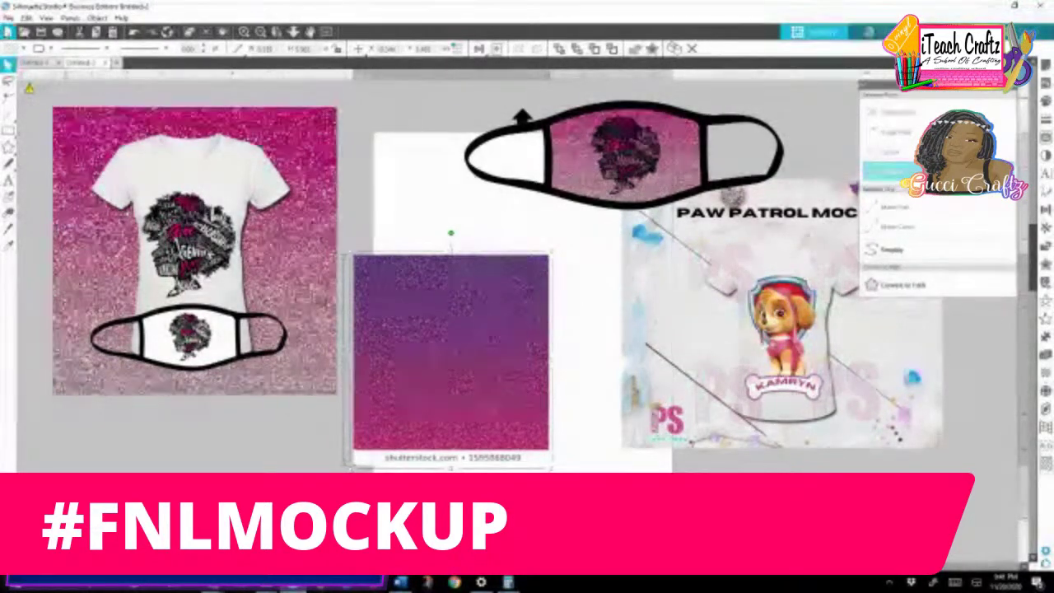
Step: Save the selected glitter image to the User Designs folder of the library as WALLPEREW PINK
left_click(8, 18)
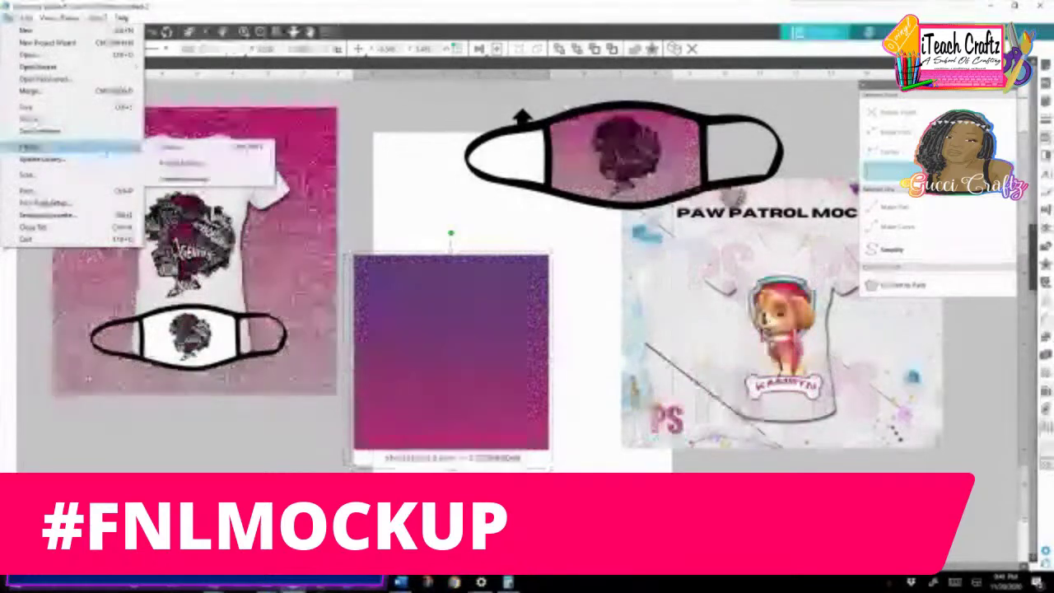
mouse_move(129, 133)
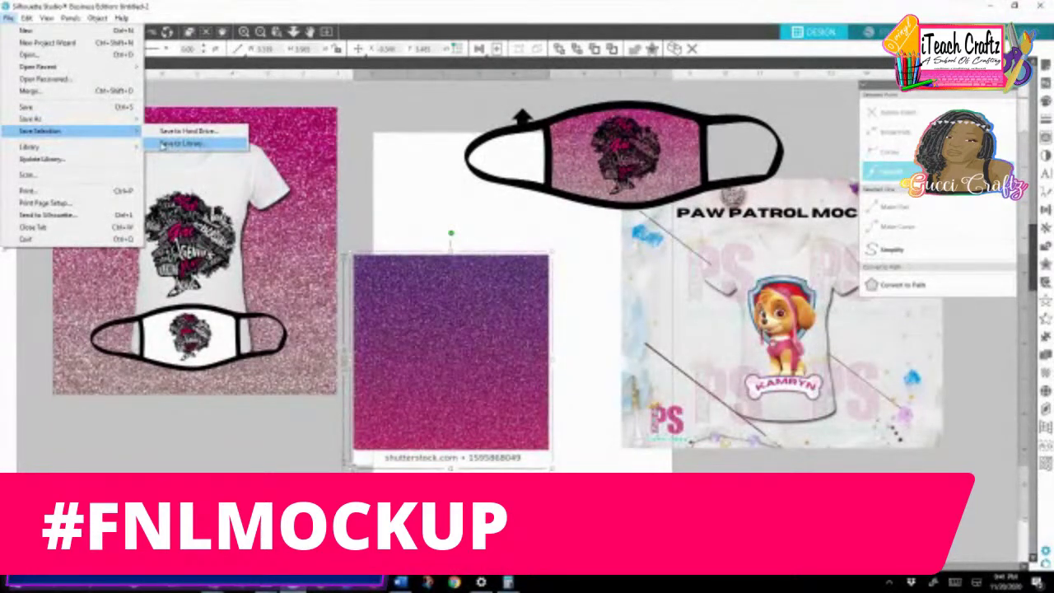
left_click(182, 143)
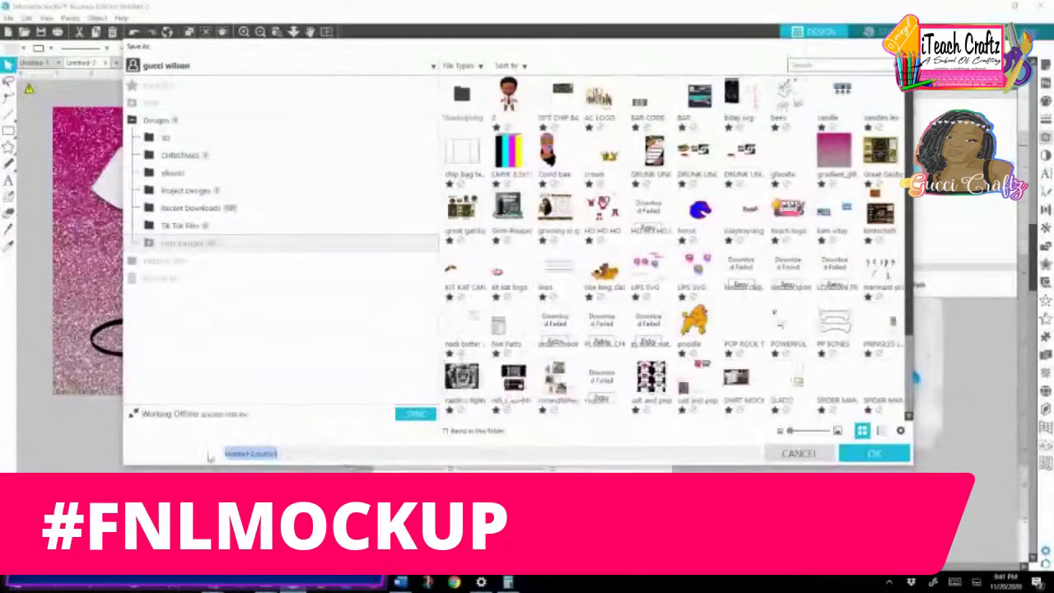
type("BALL")
type("PAPER F")
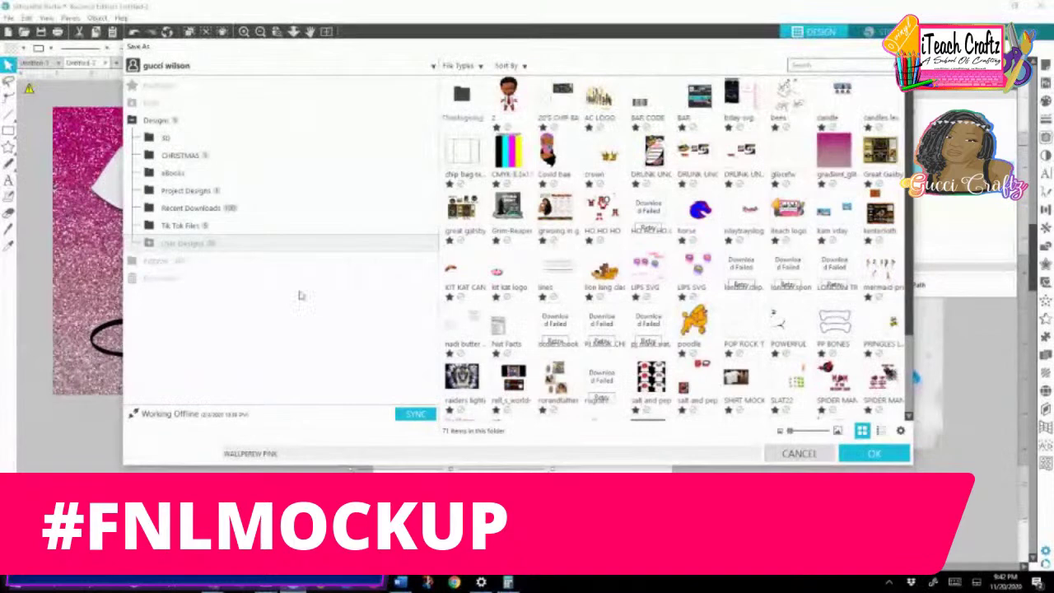
left_click(887, 460)
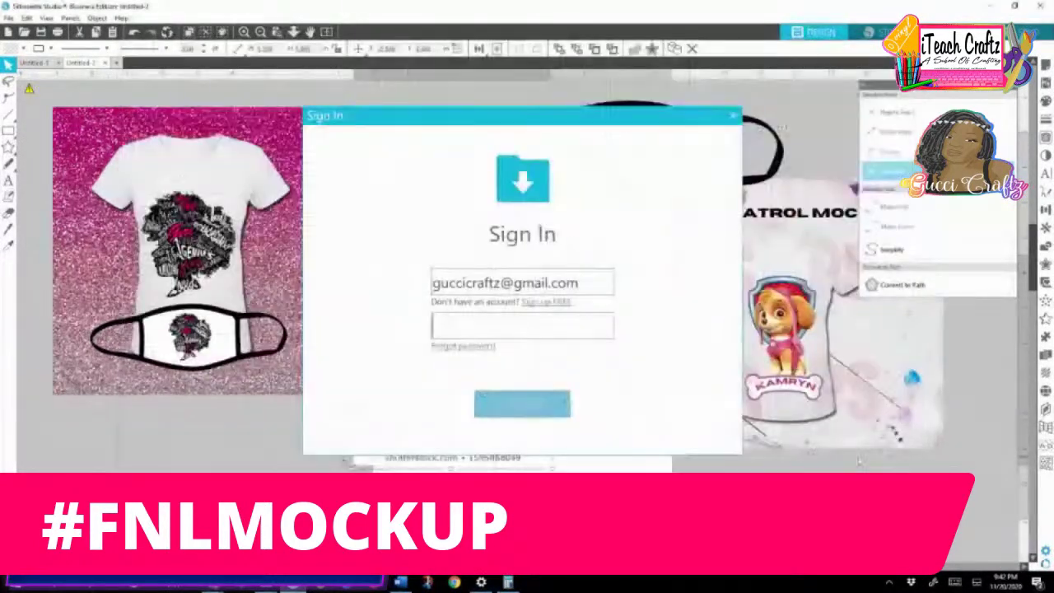
Step: Dismiss the sign-in prompts and try to move the saved wallpaper design into the library's Patterns folder
left_click(732, 116)
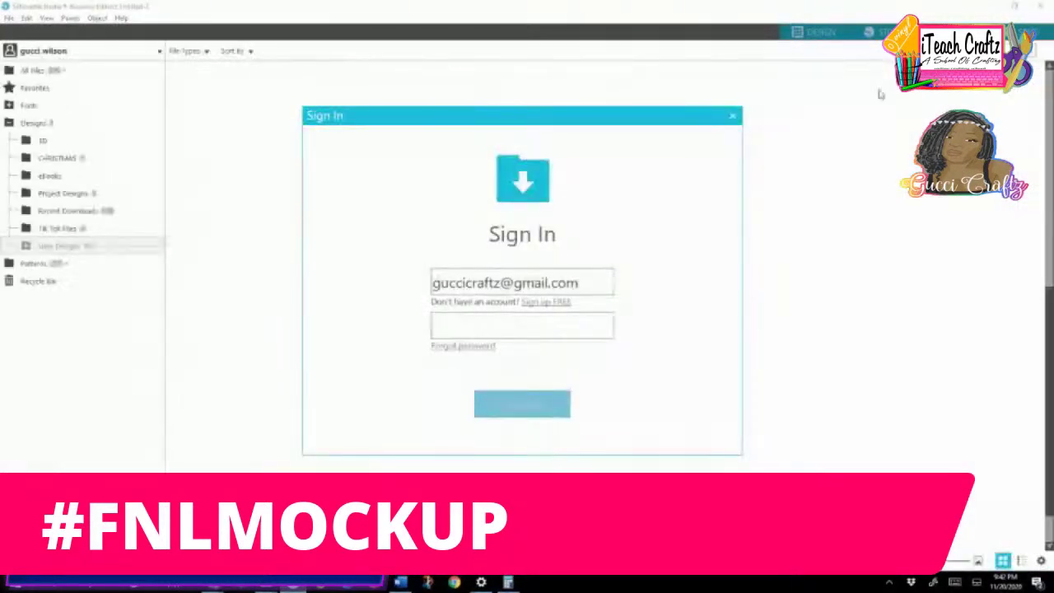
left_click(732, 116)
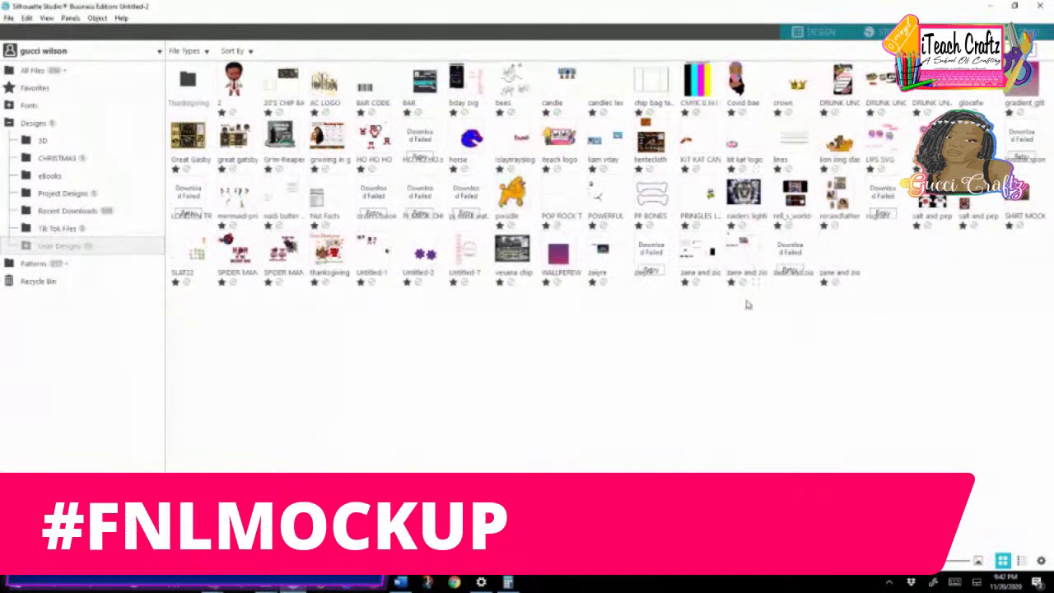
left_click(561, 260)
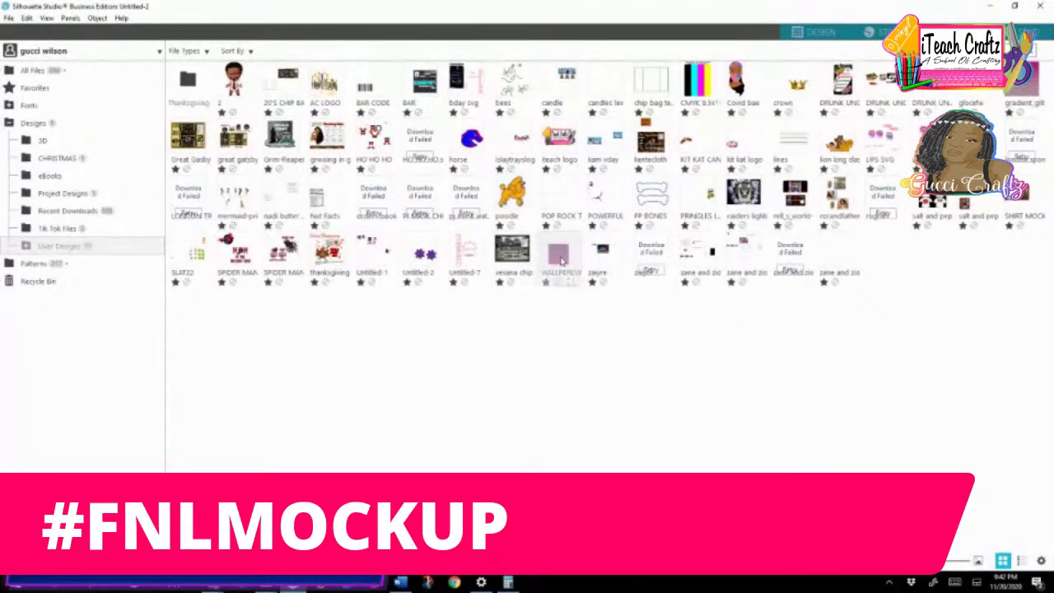
left_click_drag(492, 288, 56, 266)
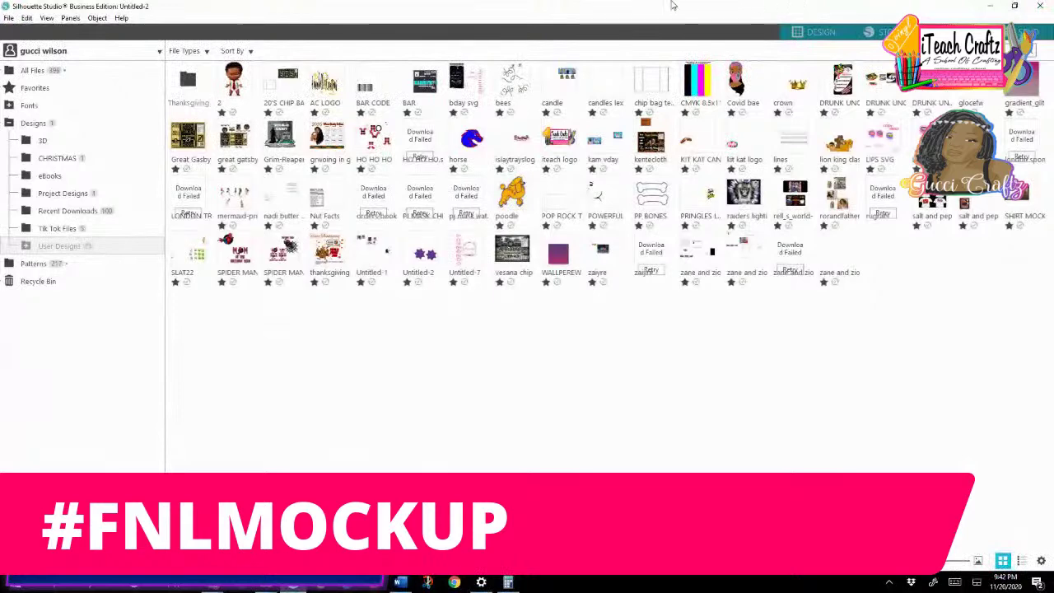
left_click(213, 588)
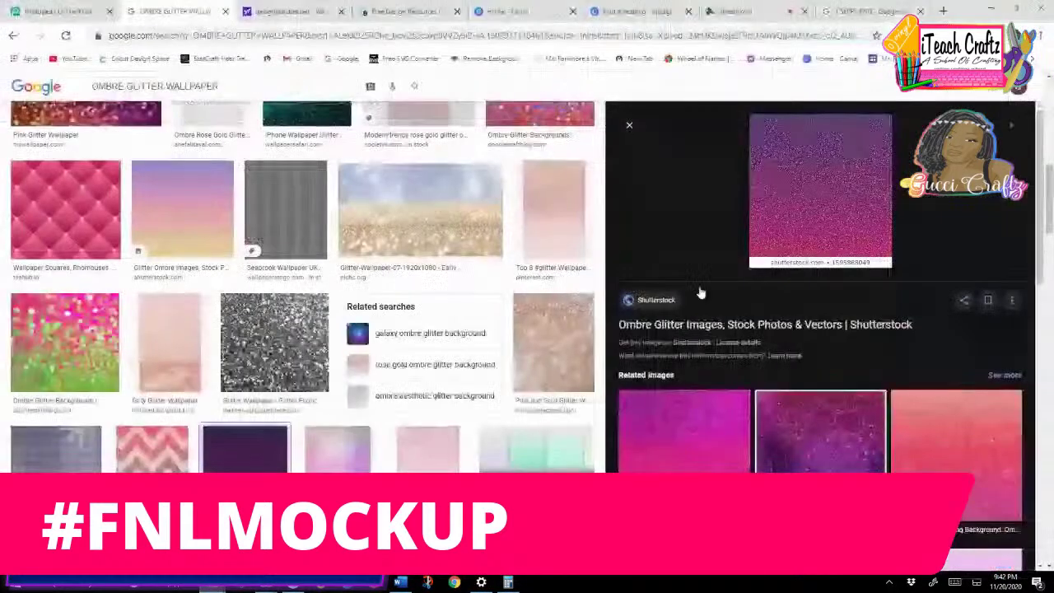
right_click(811, 211)
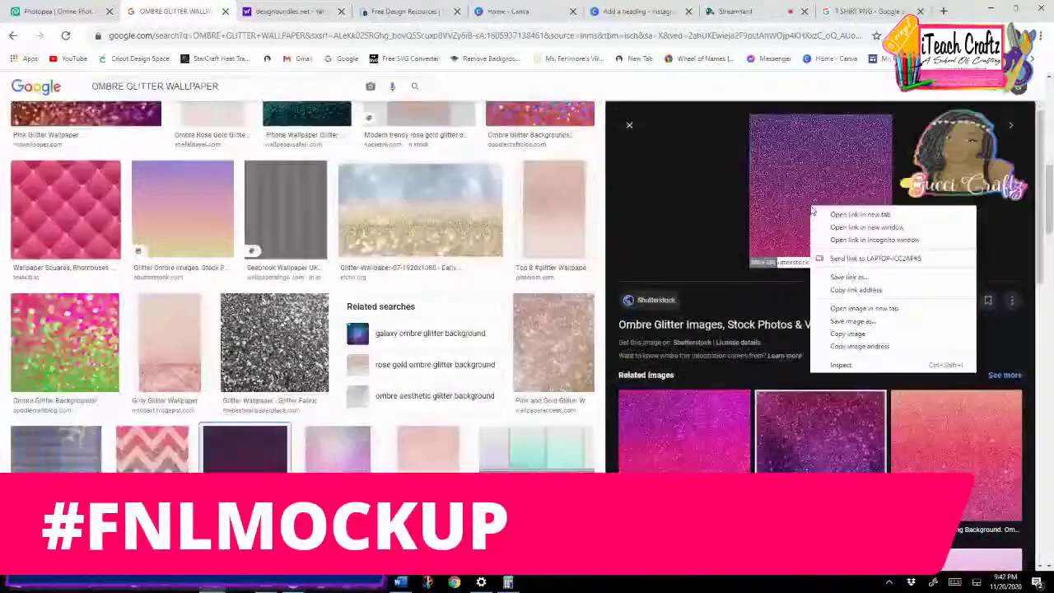
left_click(853, 321)
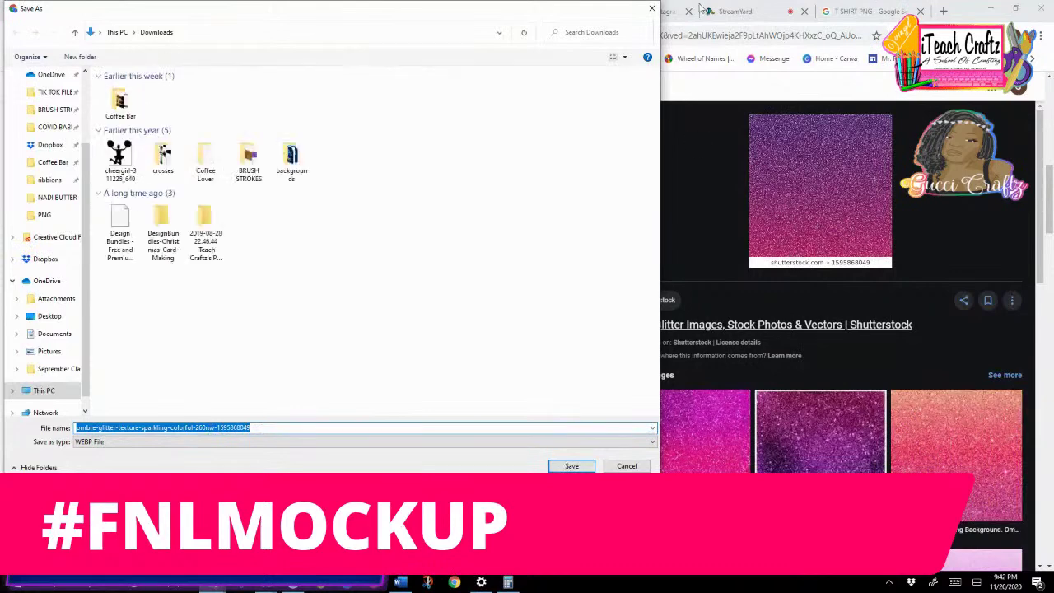
left_click(651, 11)
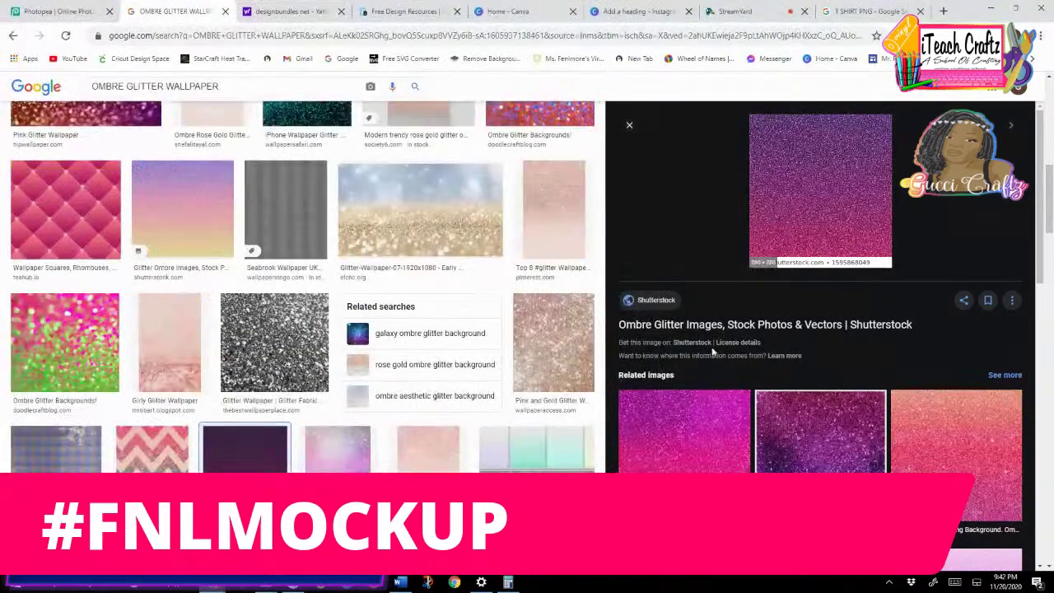
Step: Save the related purple and pink Twenty20 glitter image to Downloads as JPEG named PINK PURPLE GLITTER, and return to Silhouette Studio
left_click(687, 461)
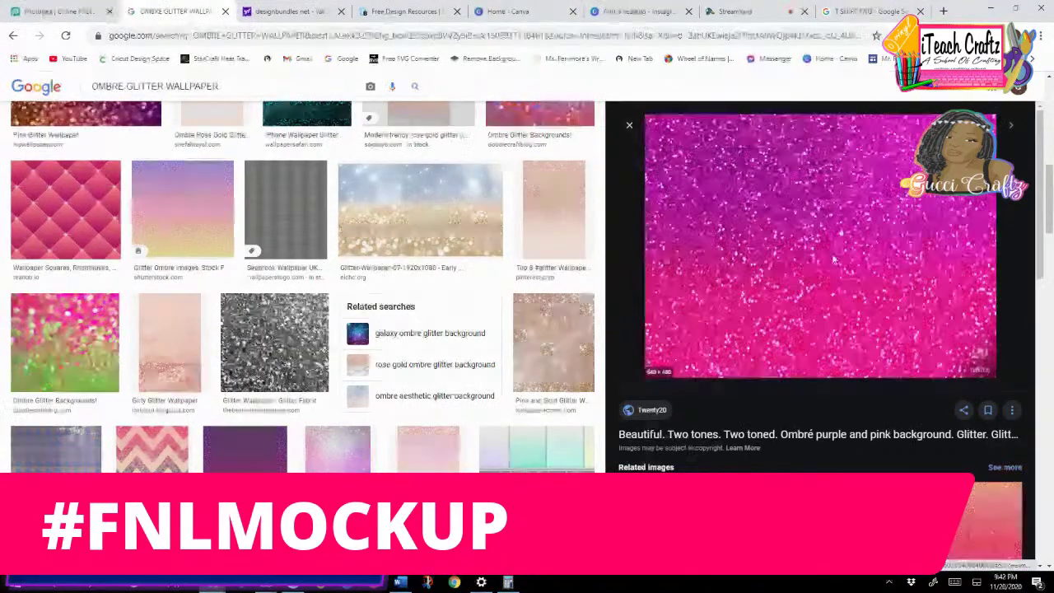
right_click(832, 257)
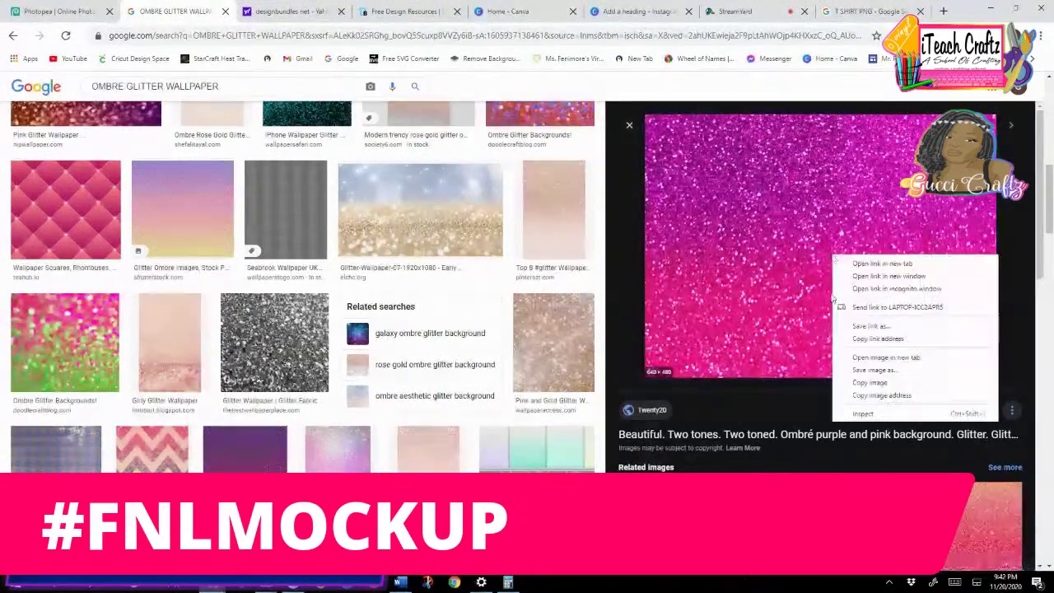
left_click(890, 372)
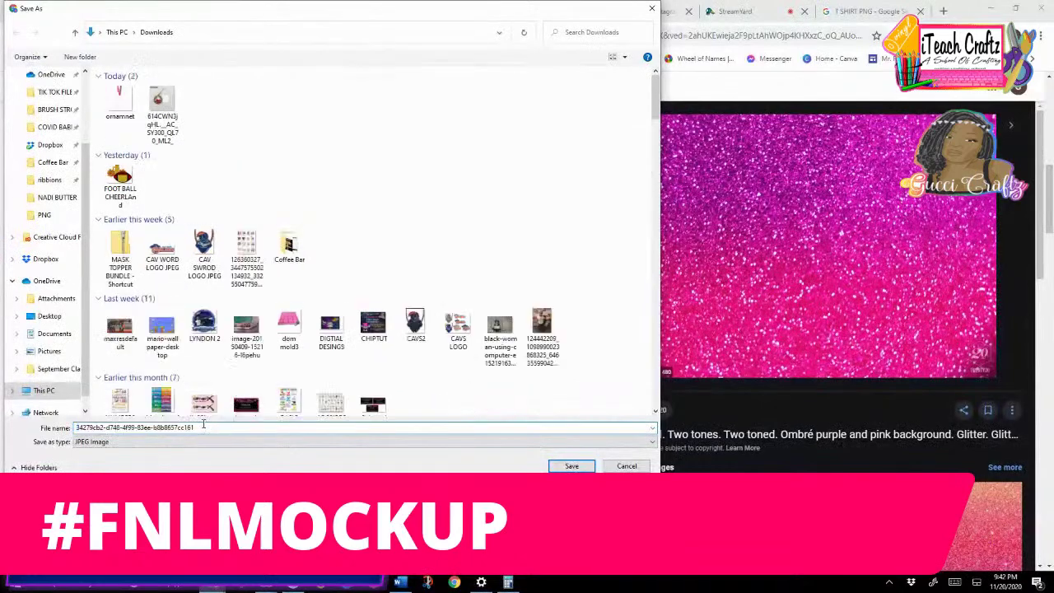
type("PINK PURP")
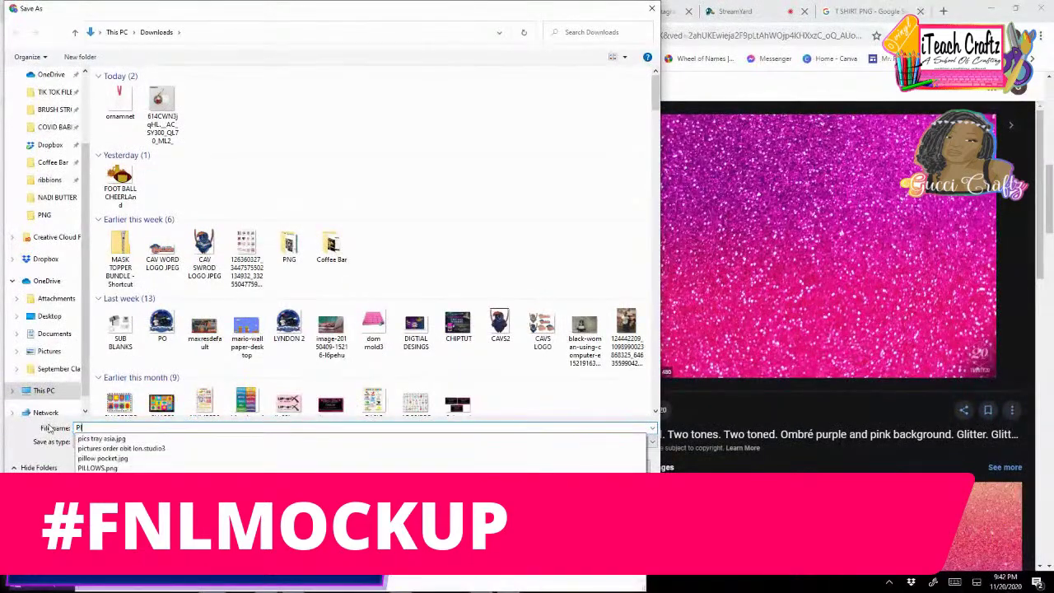
type("LE GLITTER")
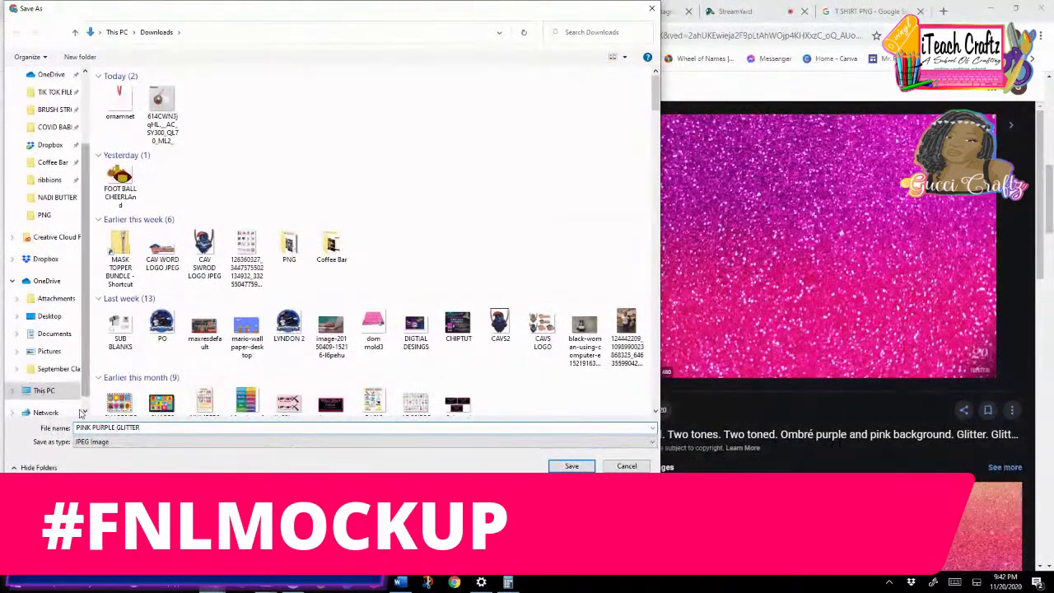
left_click(569, 466)
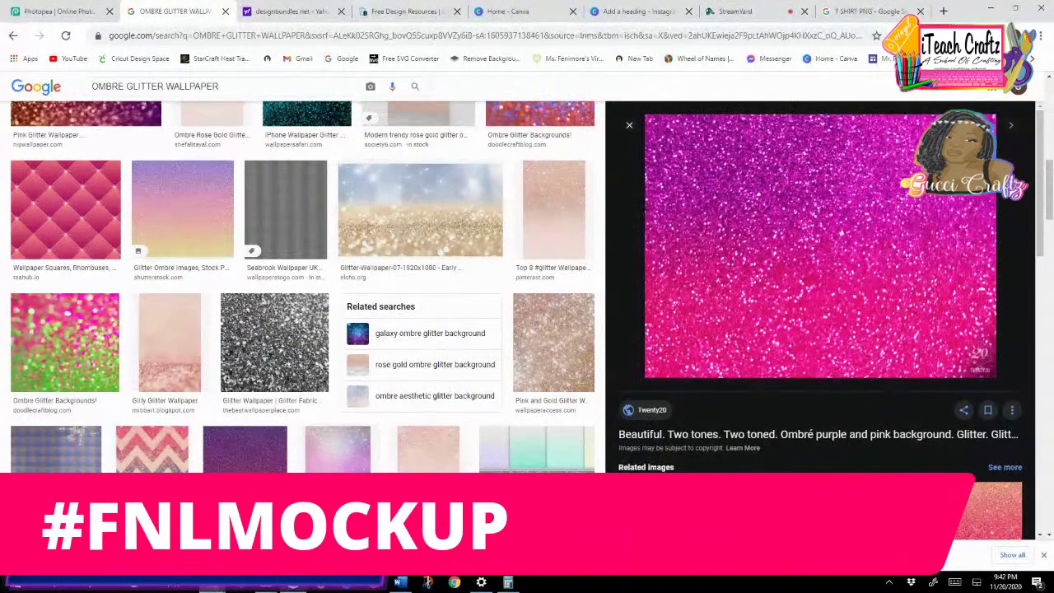
key("alt+Tab")
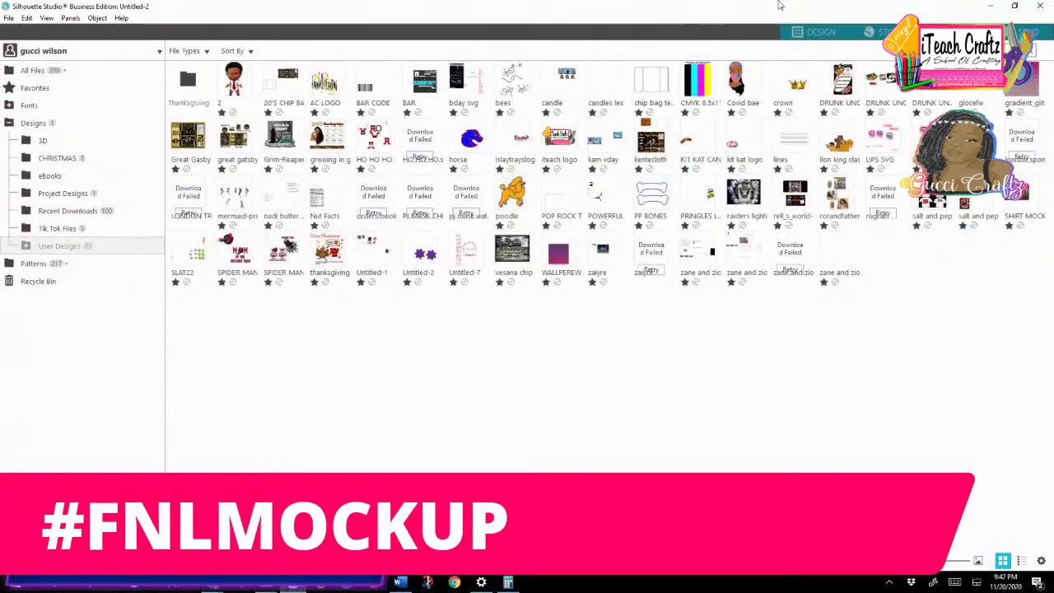
Step: Place the Silhouette Studio library side by side with File Explorer and show the recent files in Quick access
left_click_drag(765, 6, 278, 30)
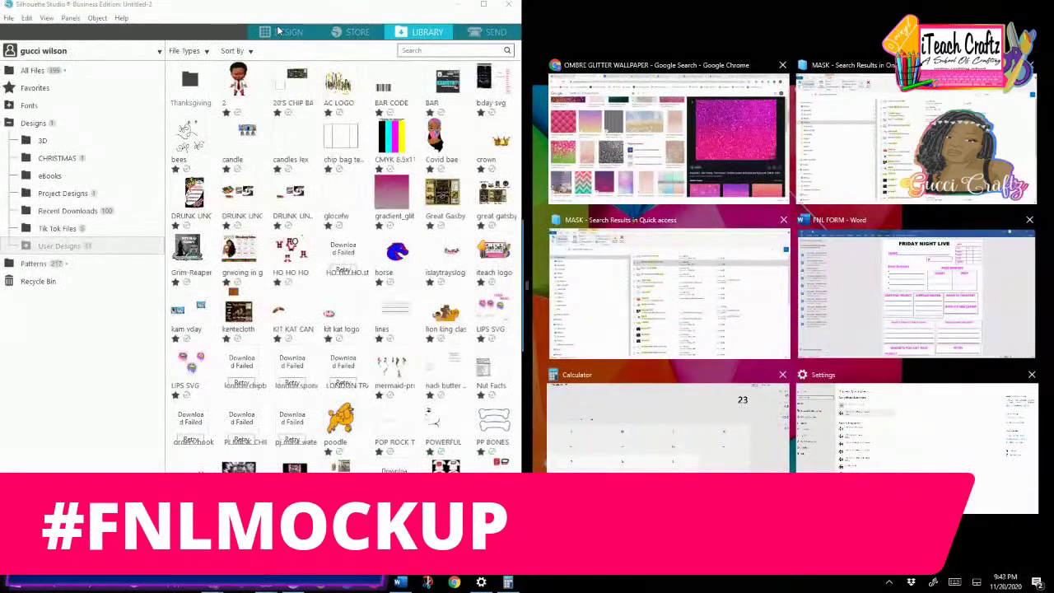
left_click(271, 590)
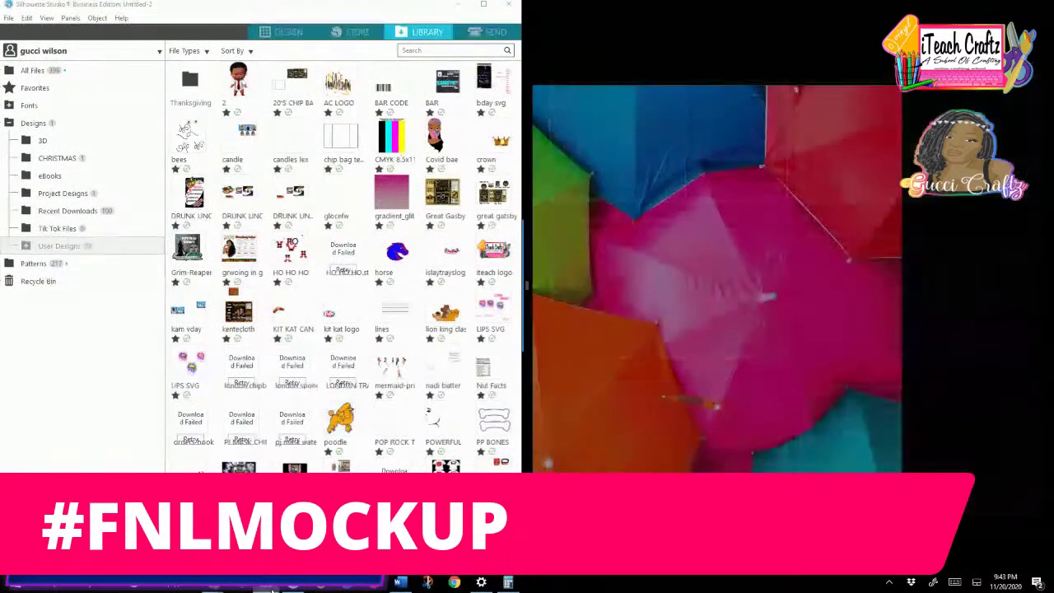
key("super+Right")
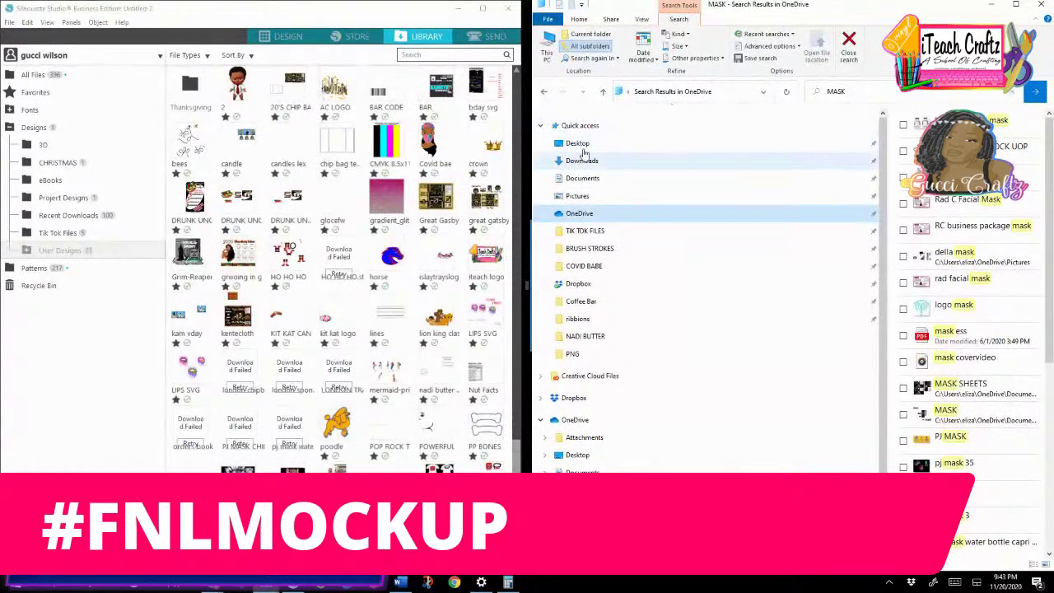
left_click(581, 126)
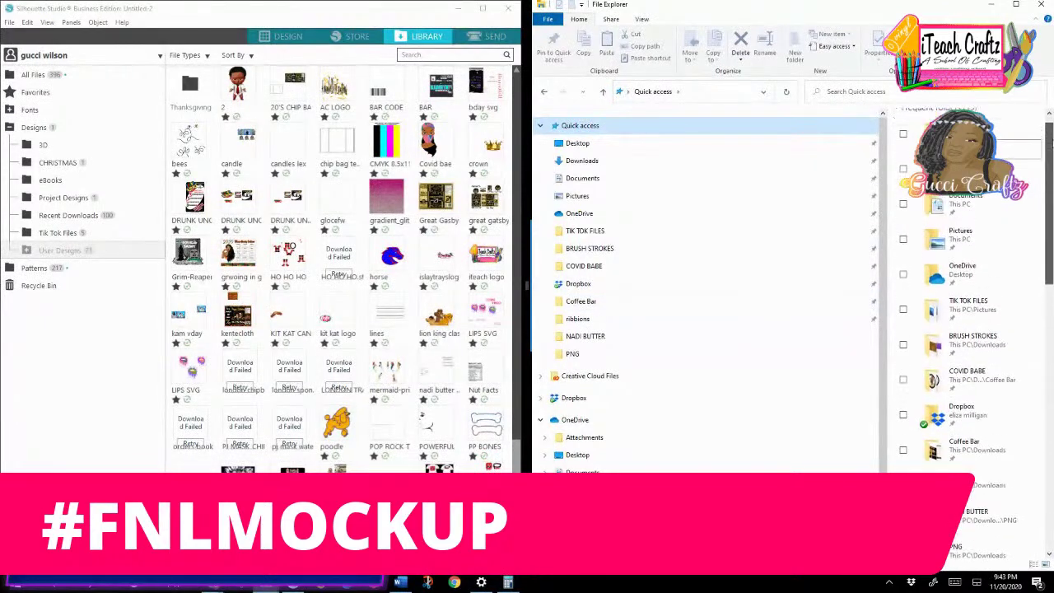
left_click(904, 122)
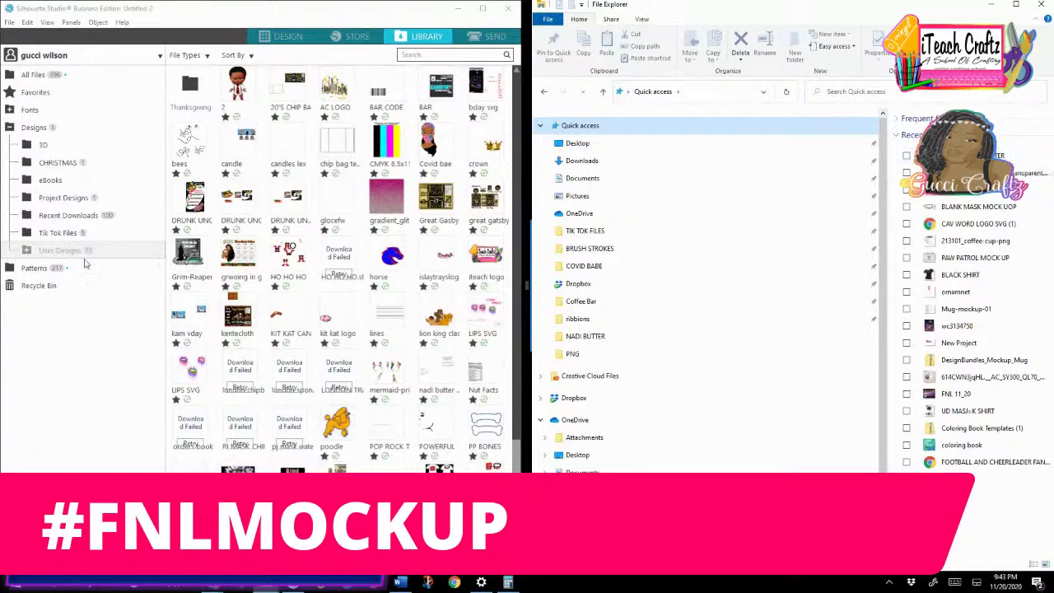
Step: Add the recent PINK PURPLE GLITTER image to the library's Patterns folder, dismiss the sign-in prompt and maximize Silhouette Studio
left_click(27, 273)
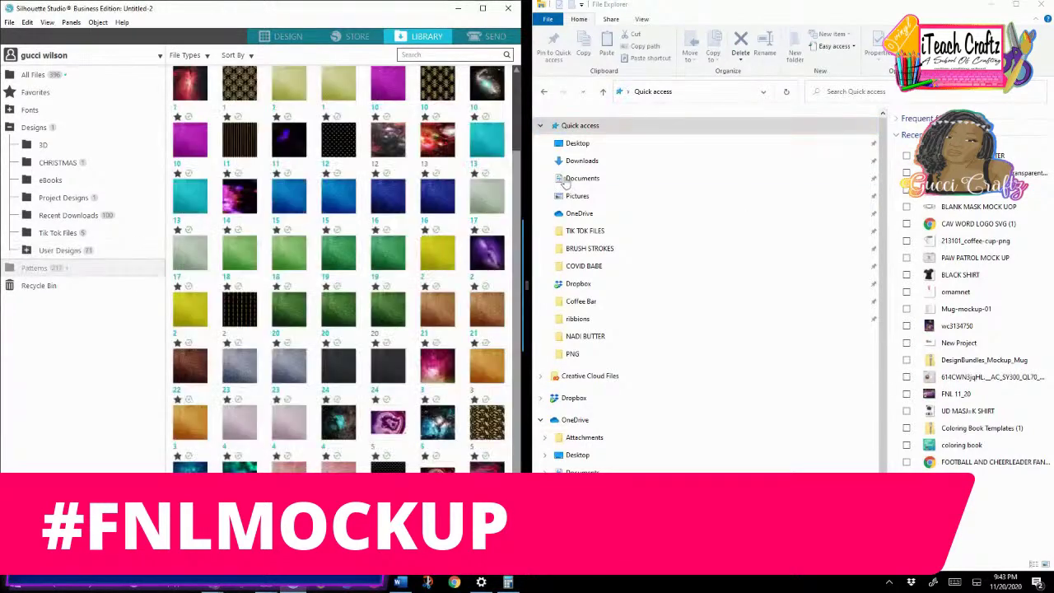
left_click(1004, 155)
left_click_drag(1005, 154, 382, 256)
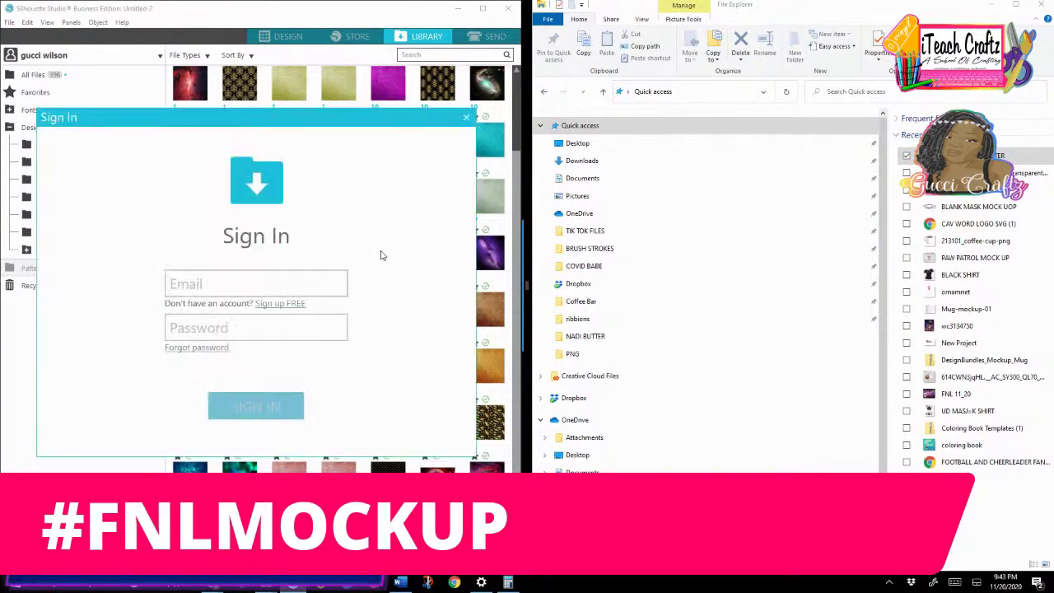
left_click(465, 122)
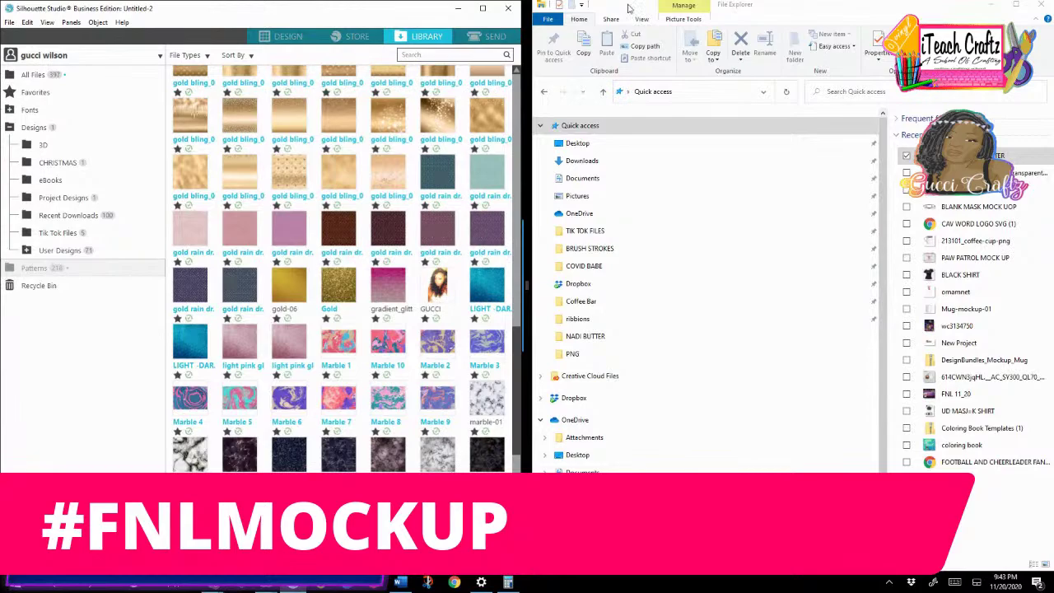
key("super+Up")
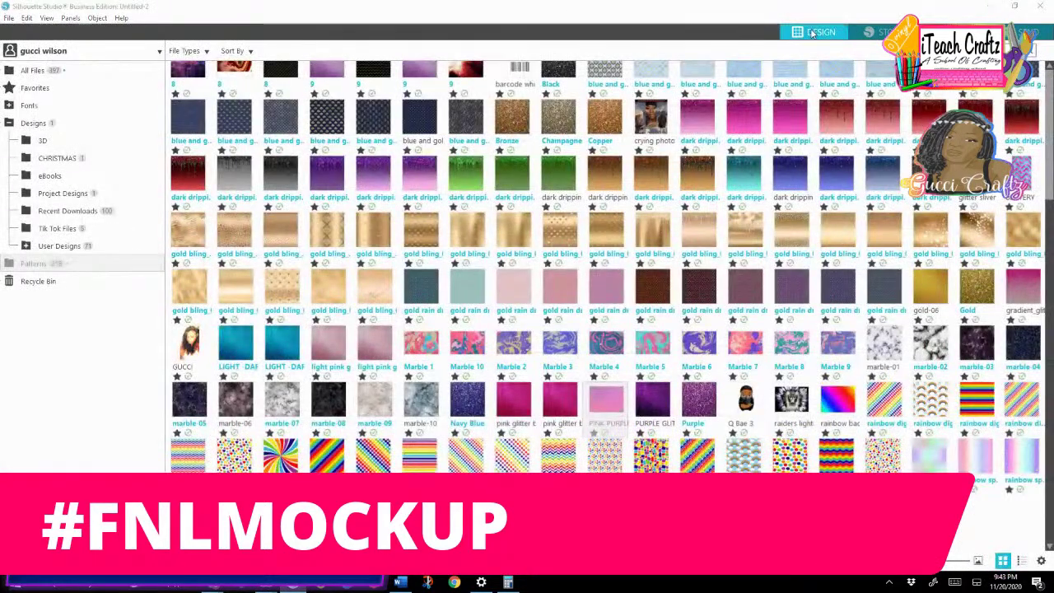
Step: Return to the design and fill the square background behind the white T-shirt and mask with the new purple-to-pink glitter pattern
left_click(811, 32)
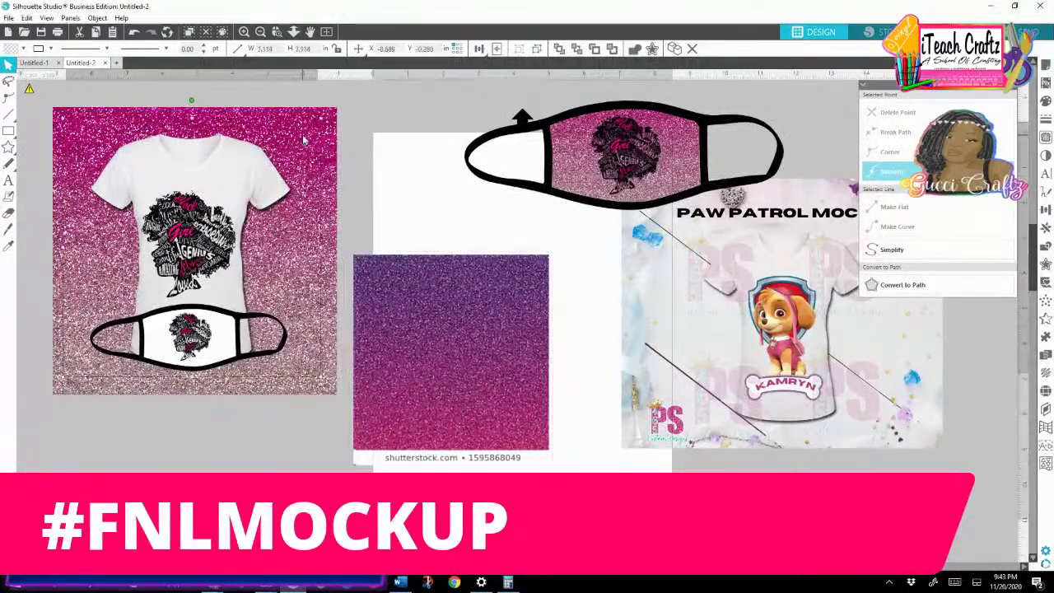
left_click(329, 117)
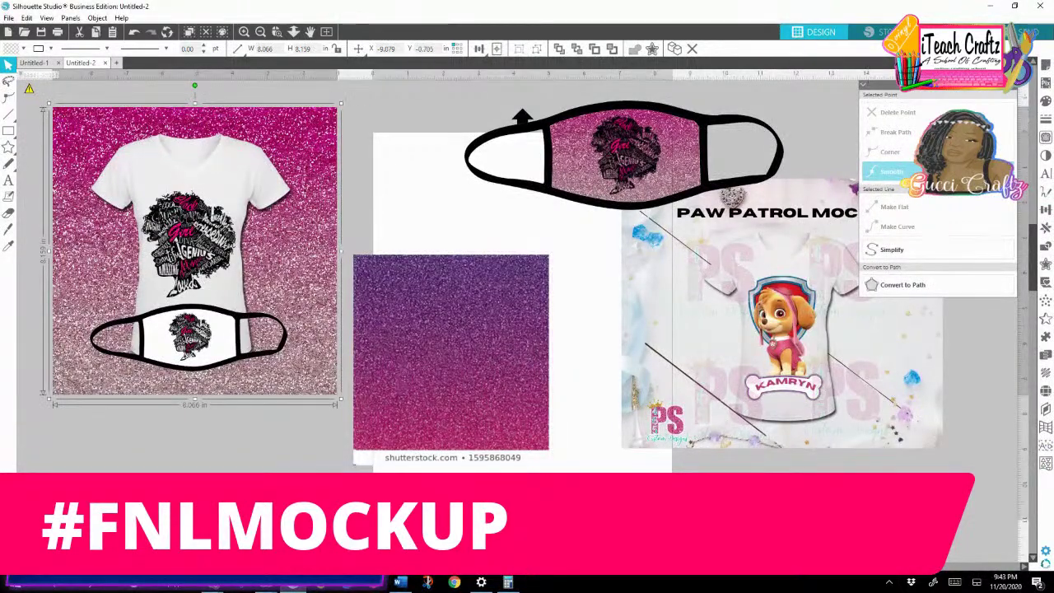
left_click(1046, 100)
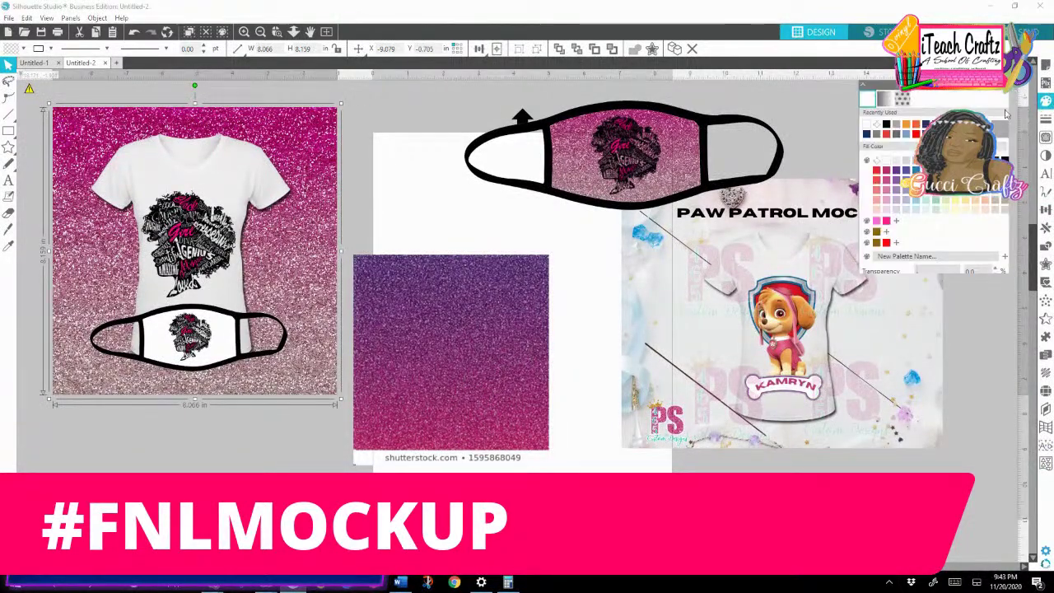
left_click(906, 99)
left_click_drag(1012, 134, 999, 157)
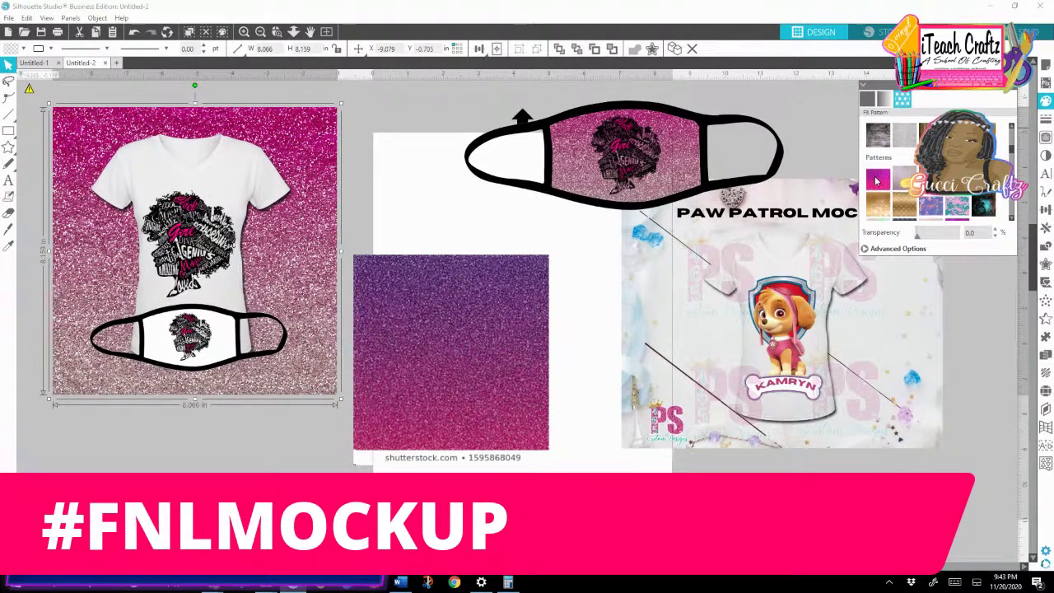
left_click(877, 181)
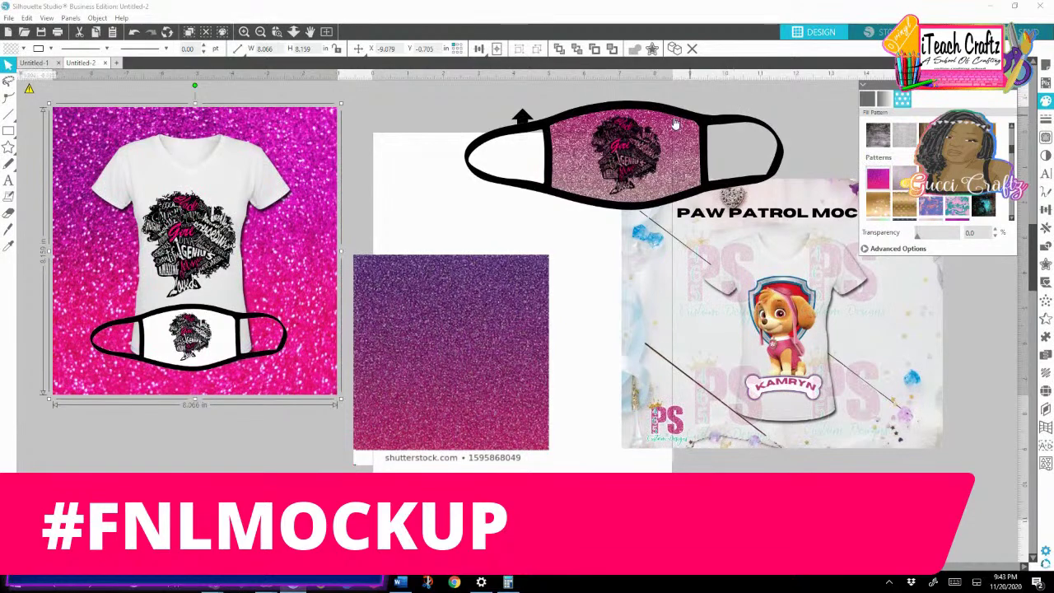
Step: Move the large glitter mask away from the Paw Patrol mock-up and place it above the purple-to-pink glitter image
left_click(565, 157)
left_click_drag(564, 156, 489, 140)
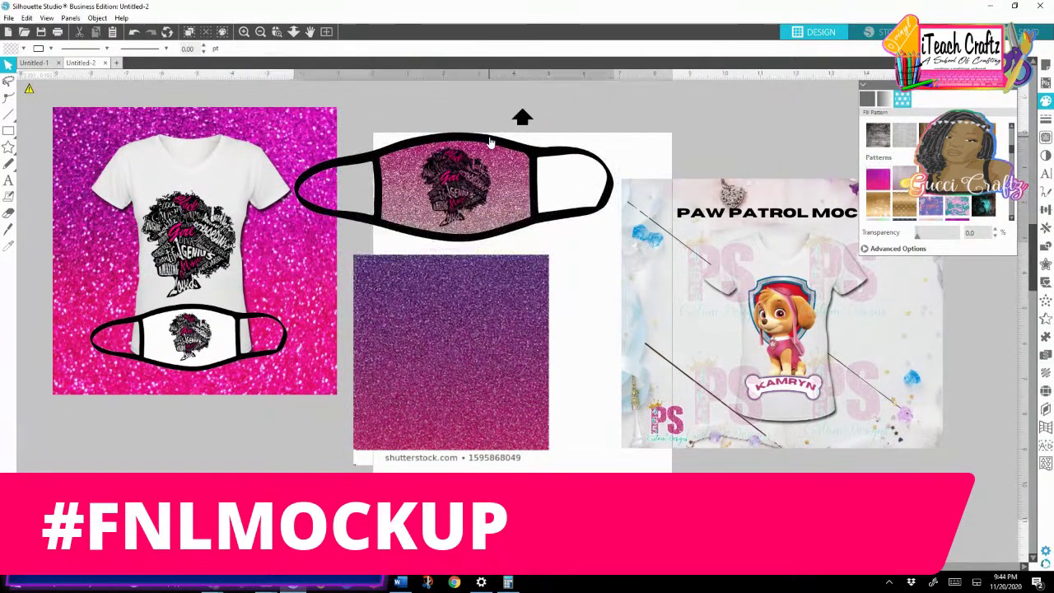
right_click(484, 146)
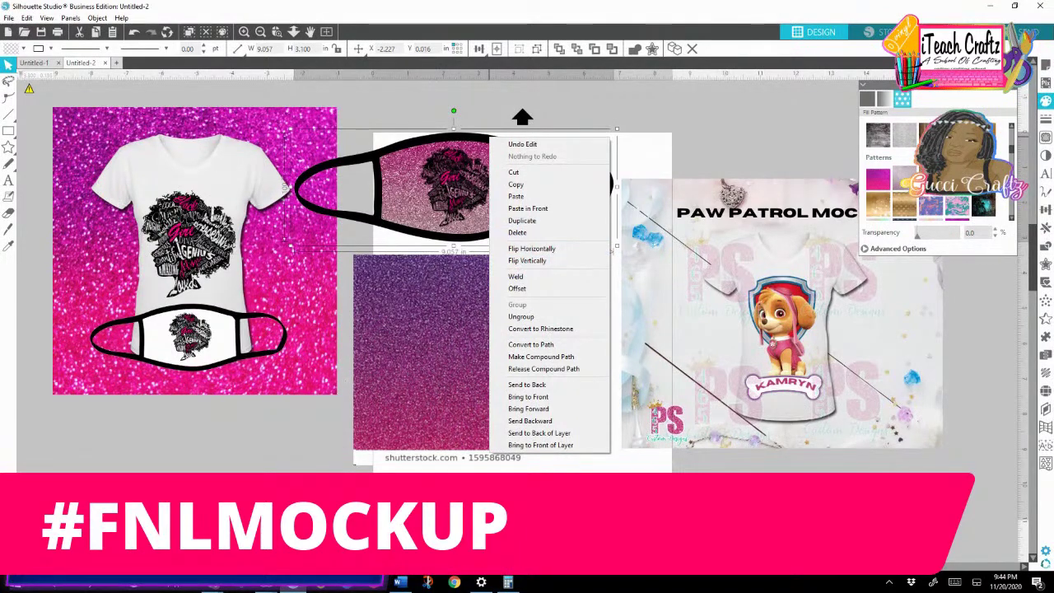
left_click(690, 144)
left_click_drag(457, 142, 512, 105)
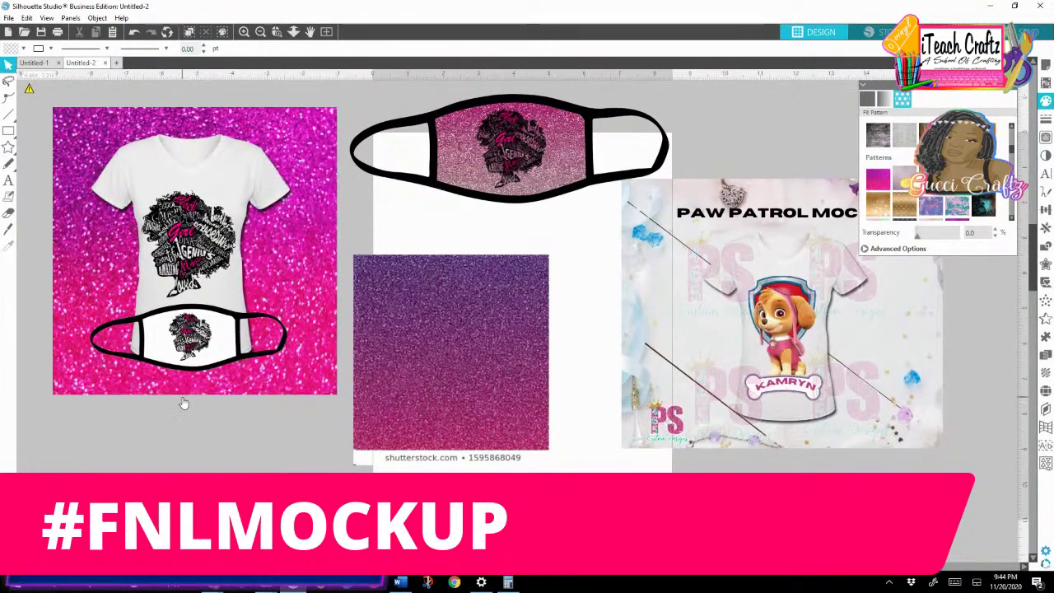
left_click(477, 352)
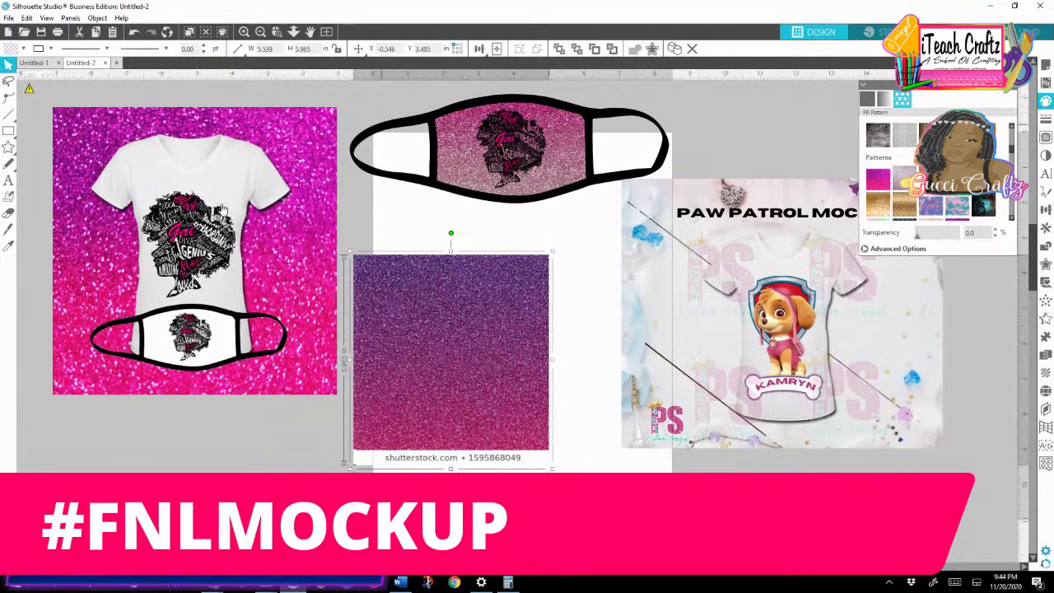
left_click(178, 340)
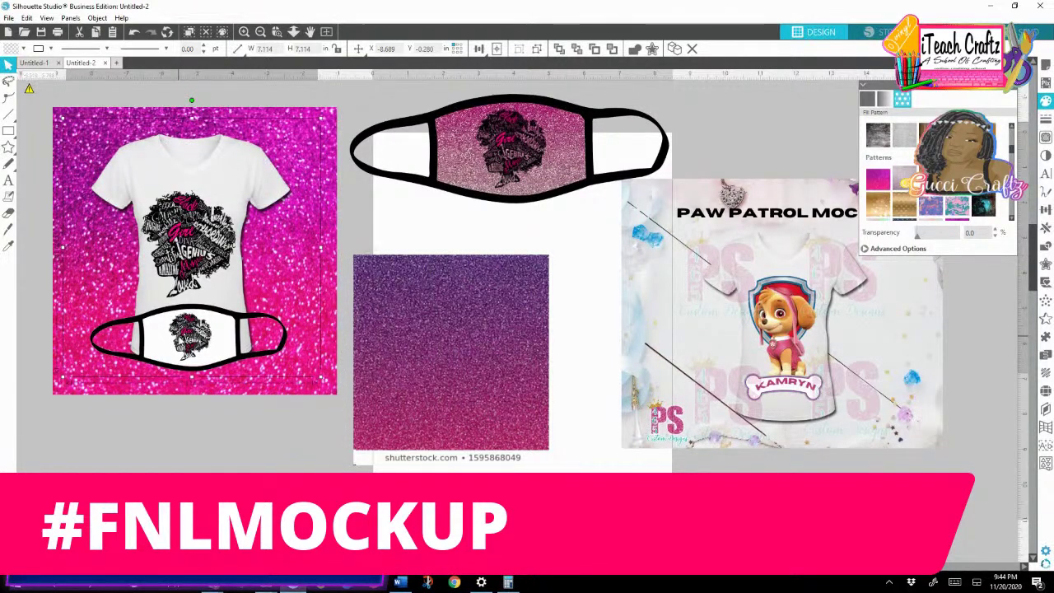